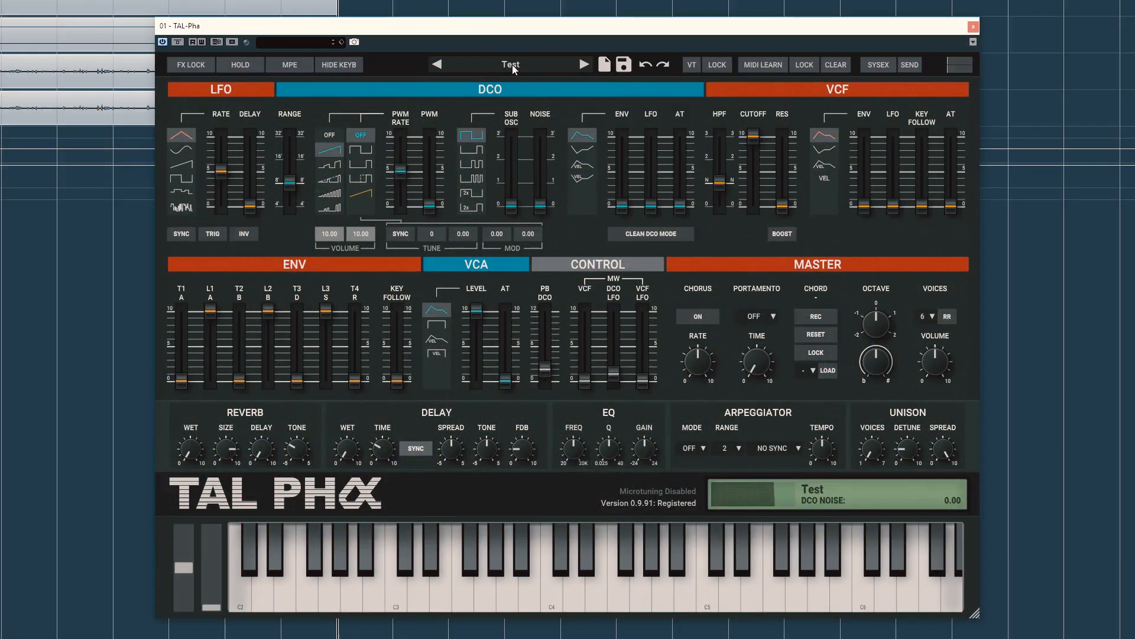
- Look through the preset menu and open the preset browser
{"action": "left_click", "coordinate": [512, 65]}
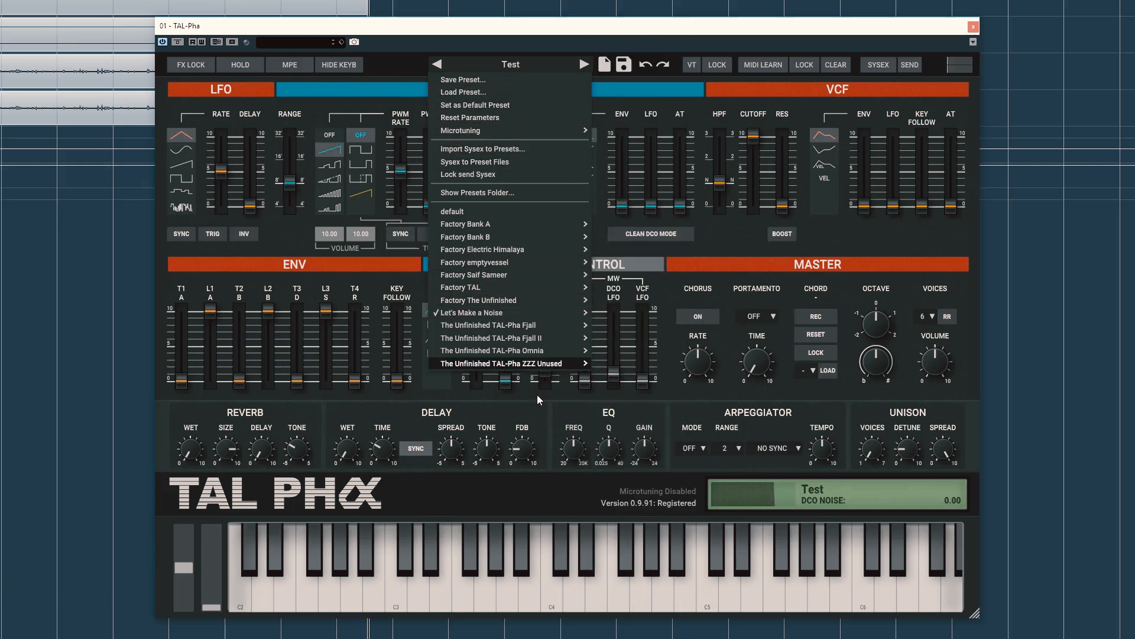
{"action": "mouse_move", "coordinate": [528, 340]}
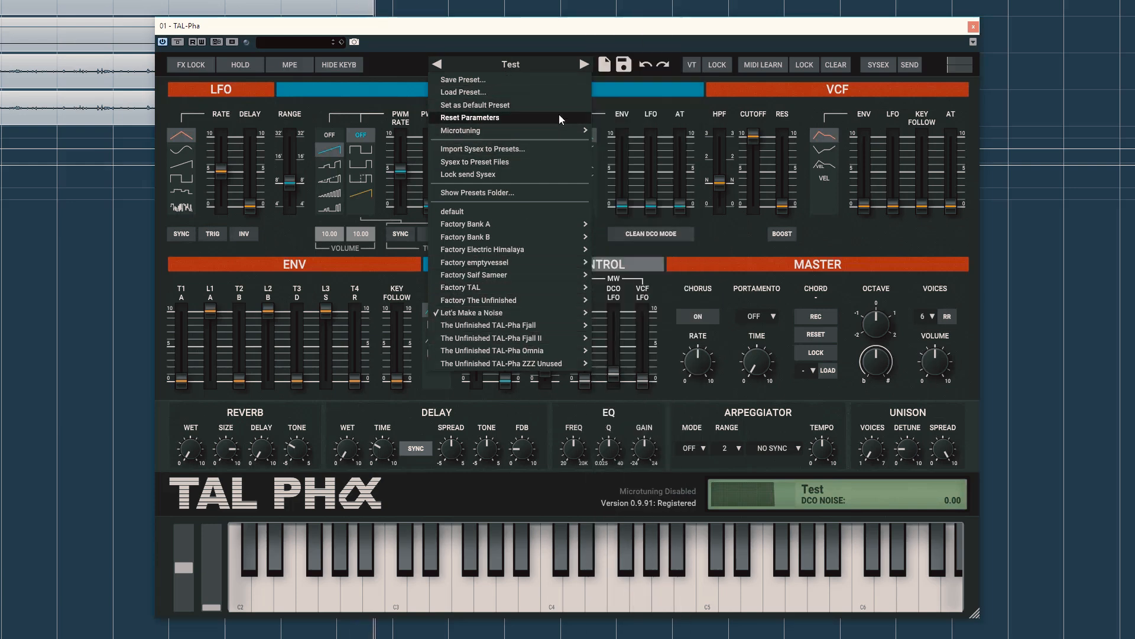
{"action": "left_click", "coordinate": [602, 67]}
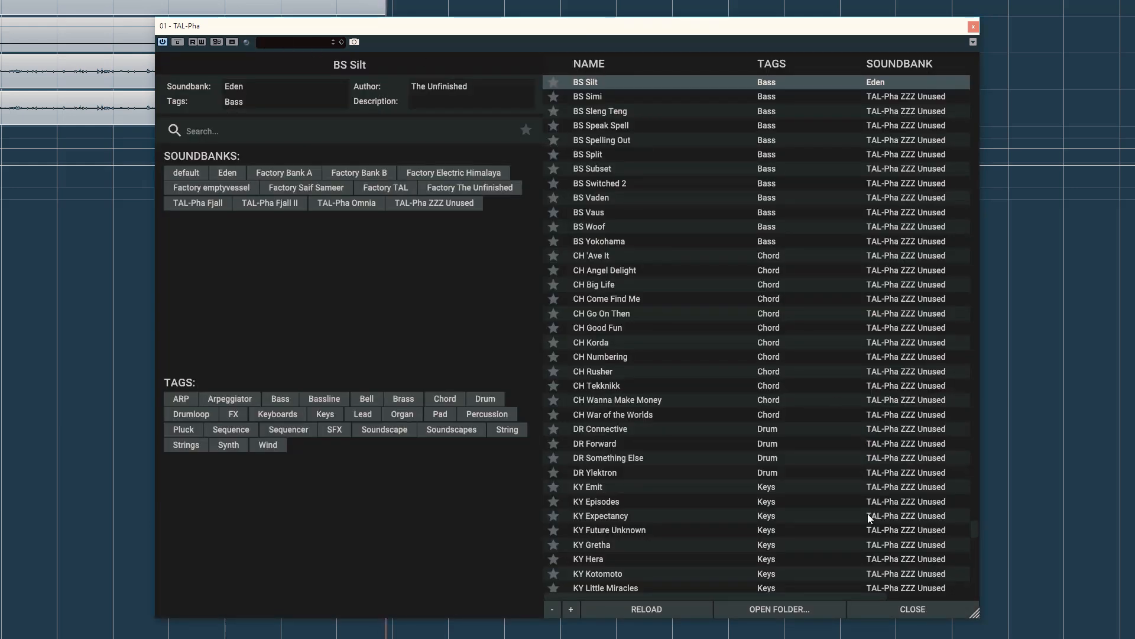
{"action": "left_click", "coordinate": [901, 610]}
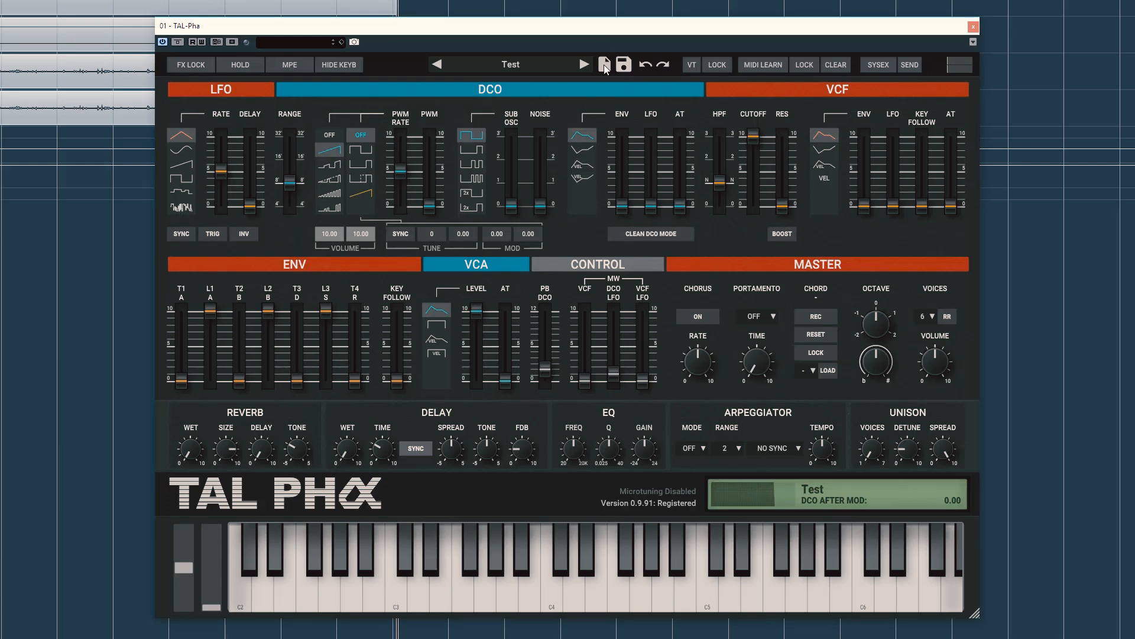
{"action": "left_click", "coordinate": [605, 65]}
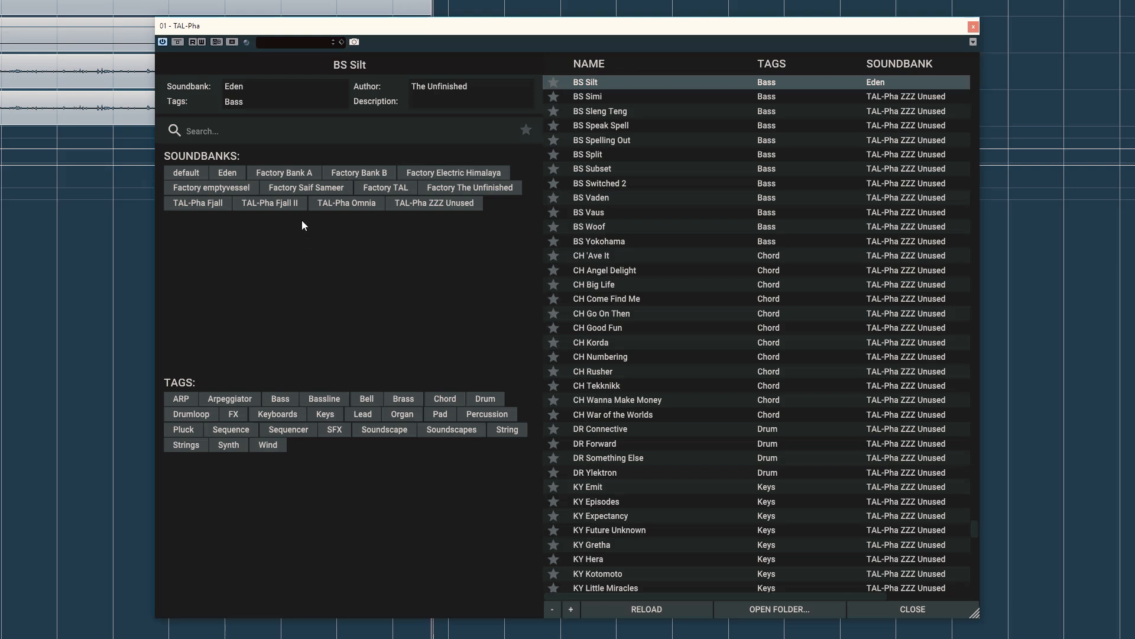
- Filter the preset browser by the soundbanks Factory Bank A, Factory Electric Himalaya, Factory emptyvessel and Factory Saif Sameer, clearing each filter
{"action": "left_click", "coordinate": [292, 177]}
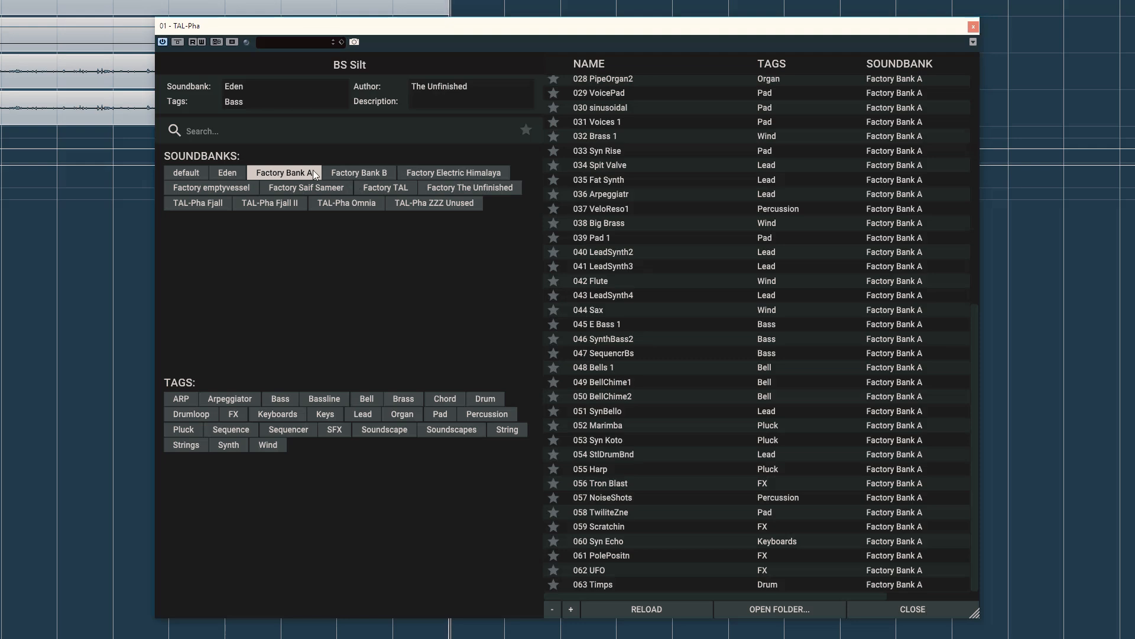
{"action": "left_click", "coordinate": [313, 171]}
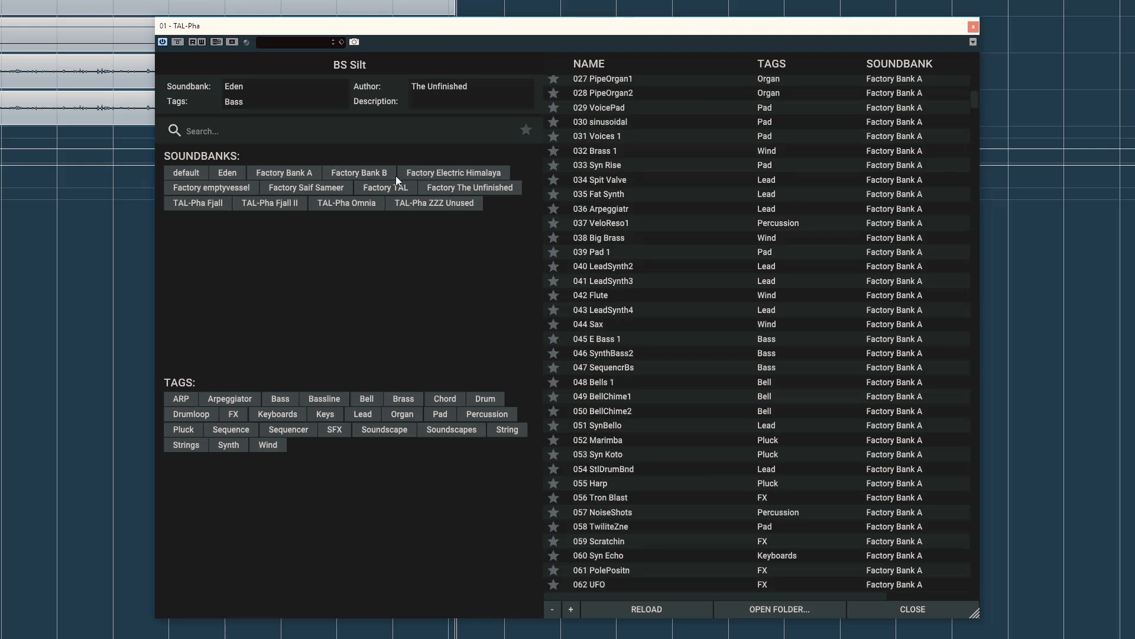
{"action": "left_click", "coordinate": [429, 172]}
{"action": "left_click", "coordinate": [405, 174]}
{"action": "left_click", "coordinate": [230, 187]}
{"action": "left_click", "coordinate": [230, 187]}
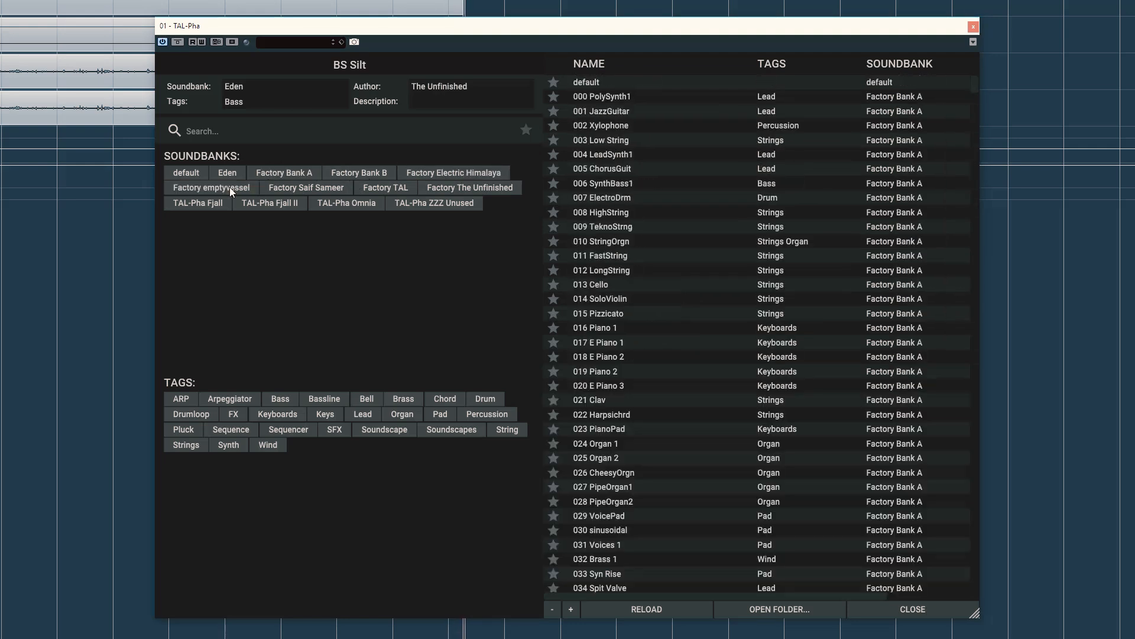
{"action": "left_click", "coordinate": [287, 187]}
{"action": "left_click", "coordinate": [287, 187]}
- Filter the presets by the Bell and Pad tags, clear both filters, and open the presets folder
{"action": "left_click", "coordinate": [359, 402]}
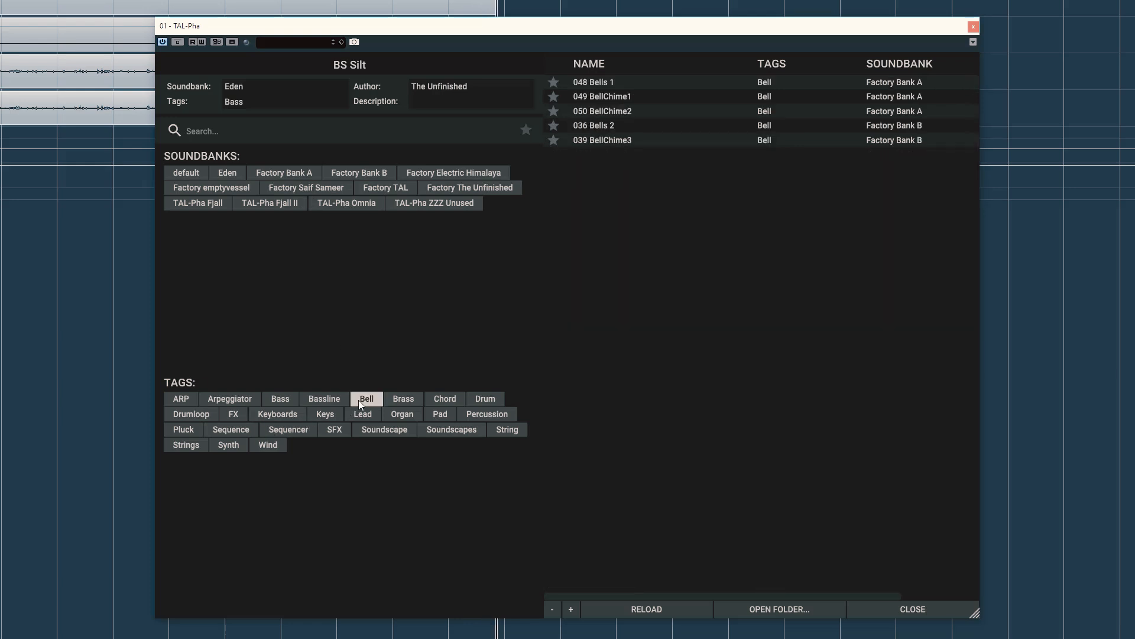
{"action": "left_click", "coordinate": [359, 400]}
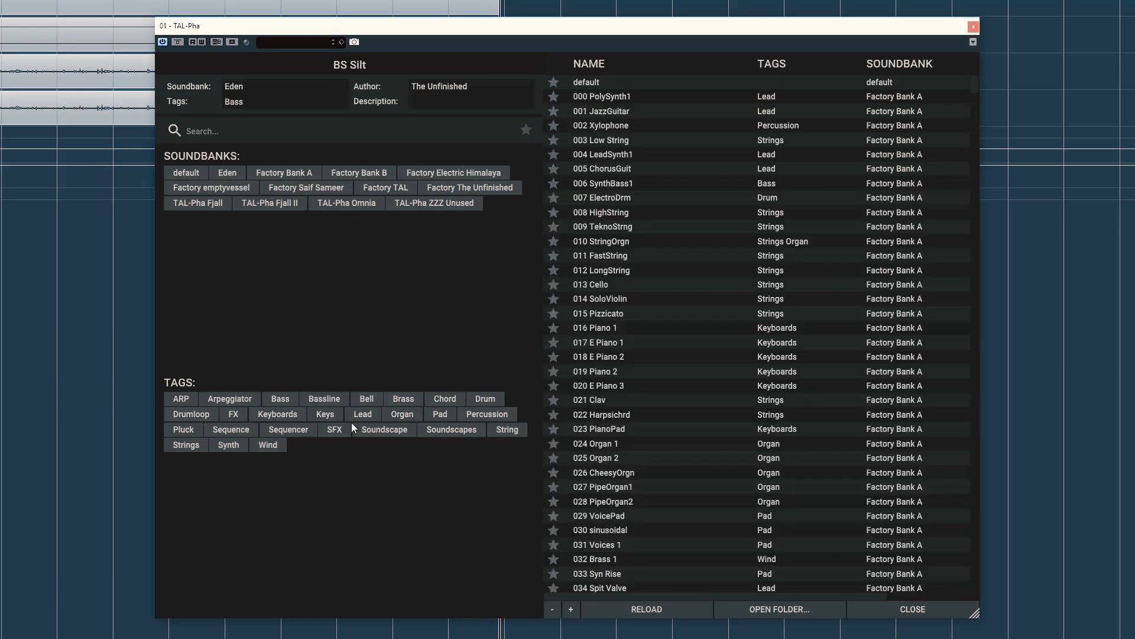
{"action": "left_click", "coordinate": [447, 414]}
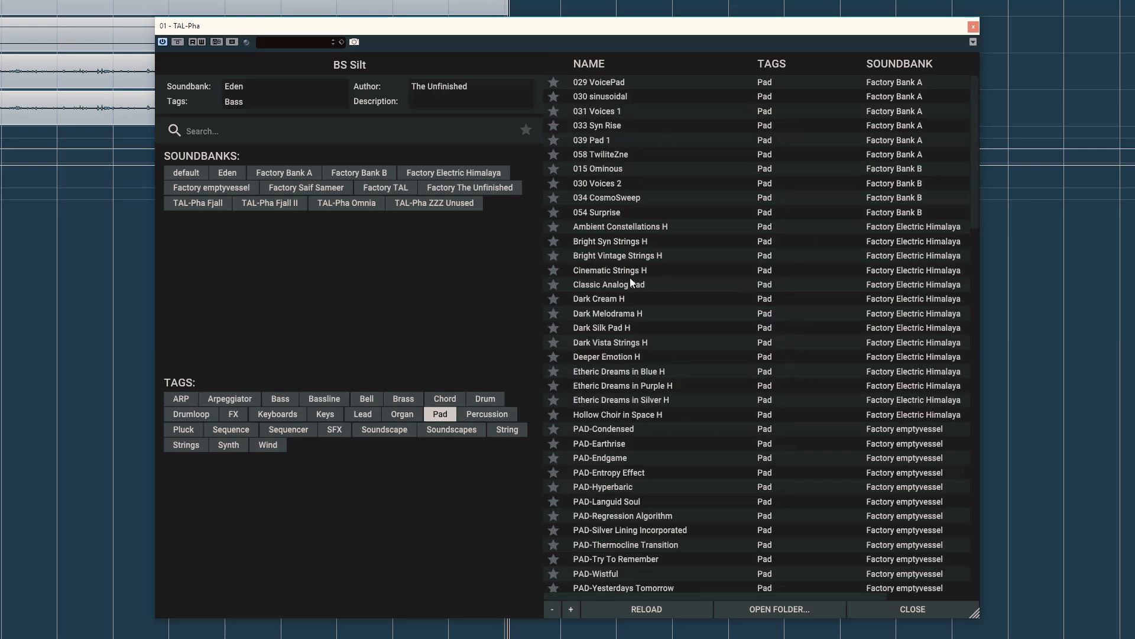
{"action": "left_click", "coordinate": [449, 416]}
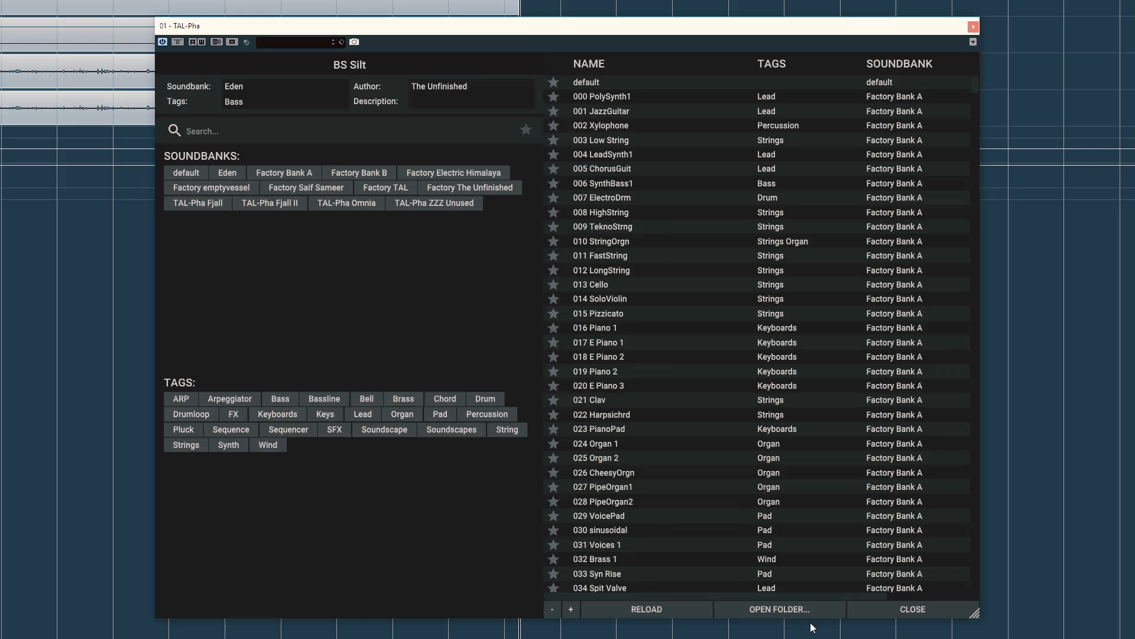
{"action": "left_click", "coordinate": [781, 609]}
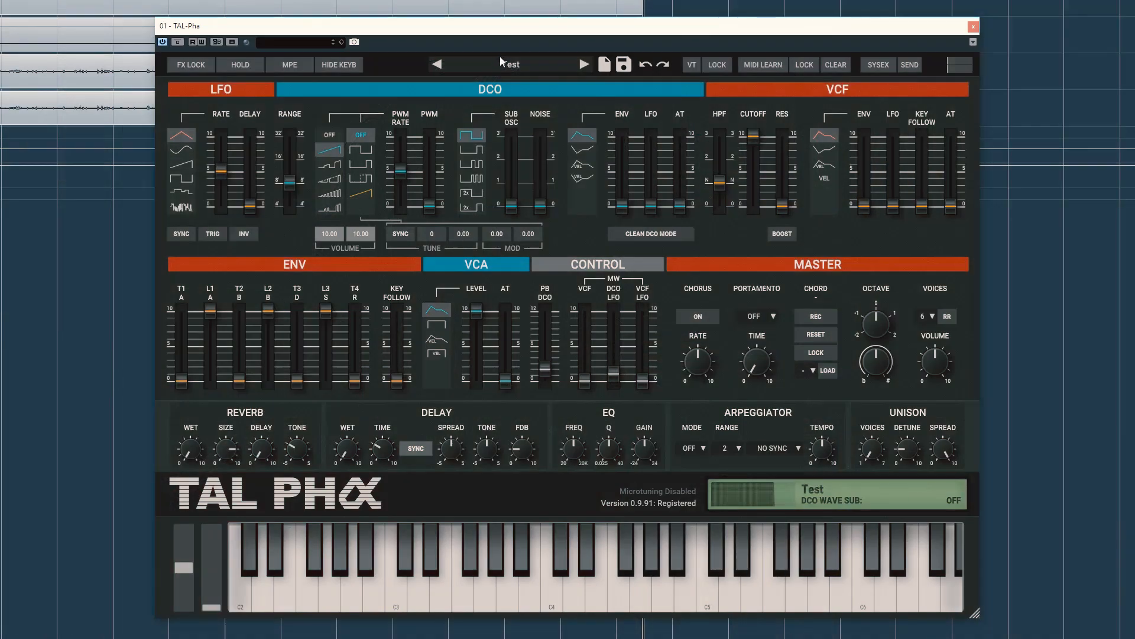
- Load the default preset and shape its envelope times and levels, with decay time 5.82 and release time 6.94
{"action": "left_click", "coordinate": [501, 61]}
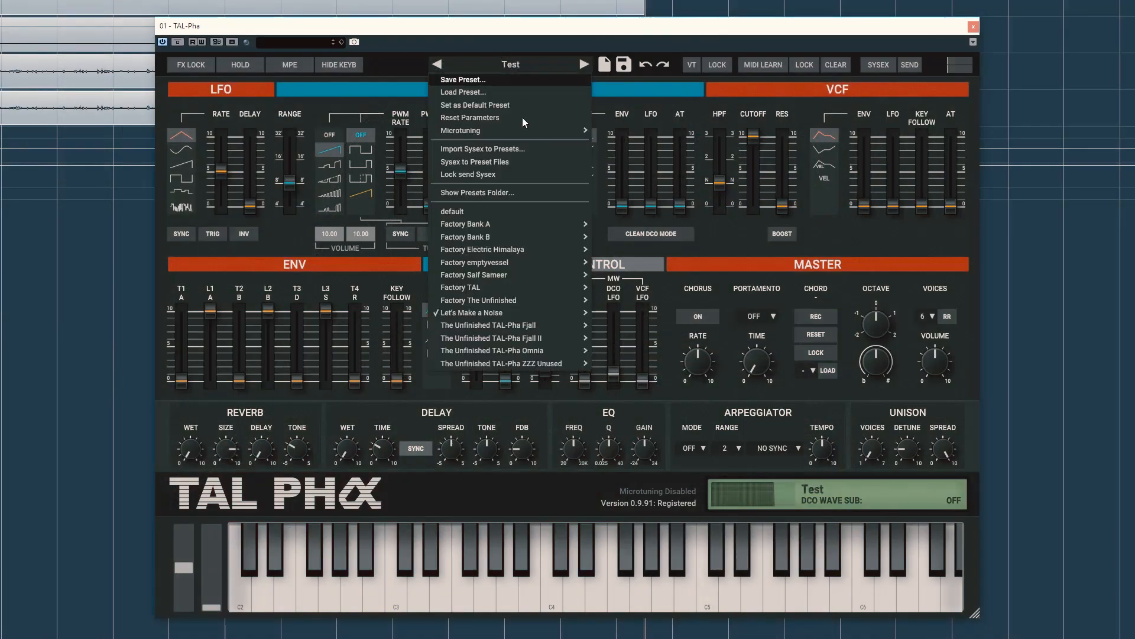
{"action": "left_click", "coordinate": [452, 212]}
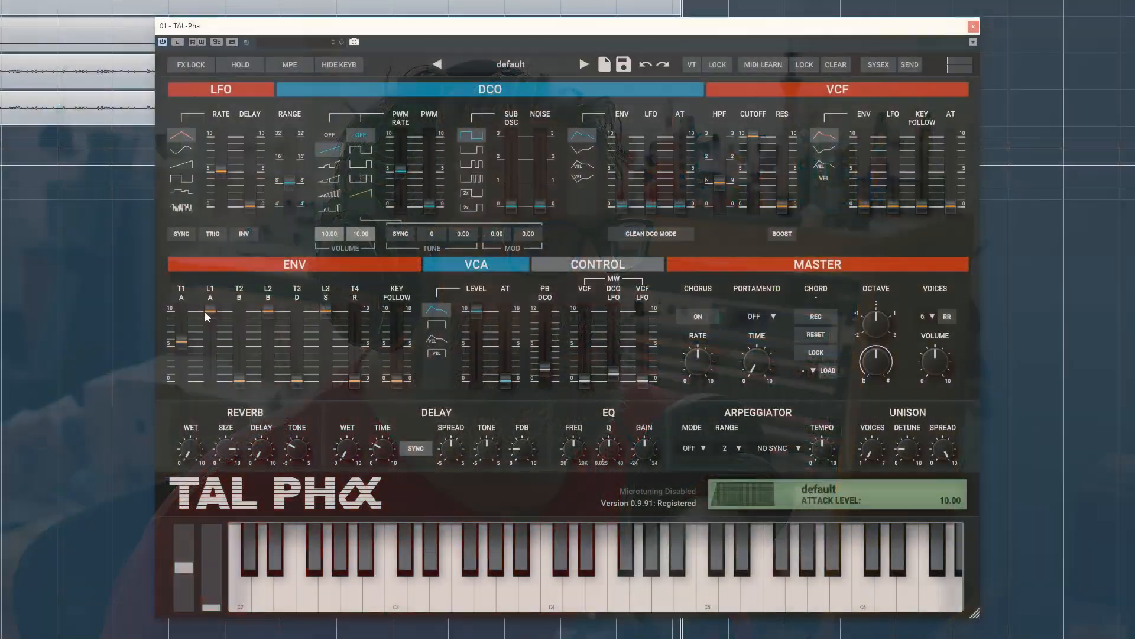
{"action": "left_click_drag", "start_coordinate": [205, 311], "coordinate": [191, 334]}
{"action": "left_click_drag", "start_coordinate": [238, 379], "coordinate": [238, 357]}
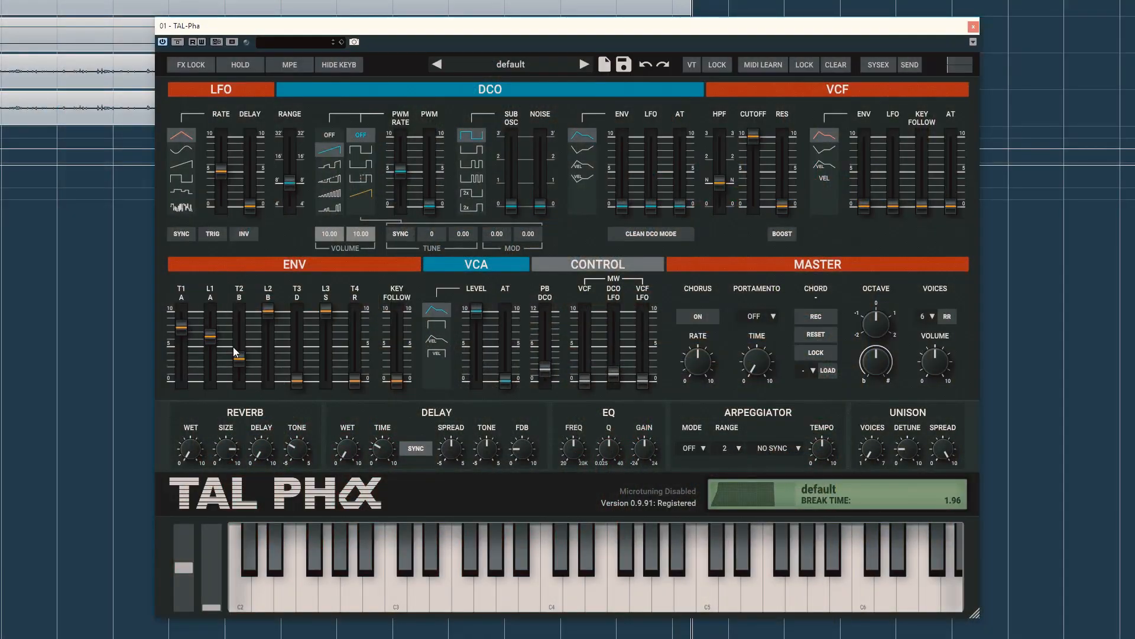
{"action": "left_click_drag", "start_coordinate": [296, 380], "coordinate": [355, 335]}
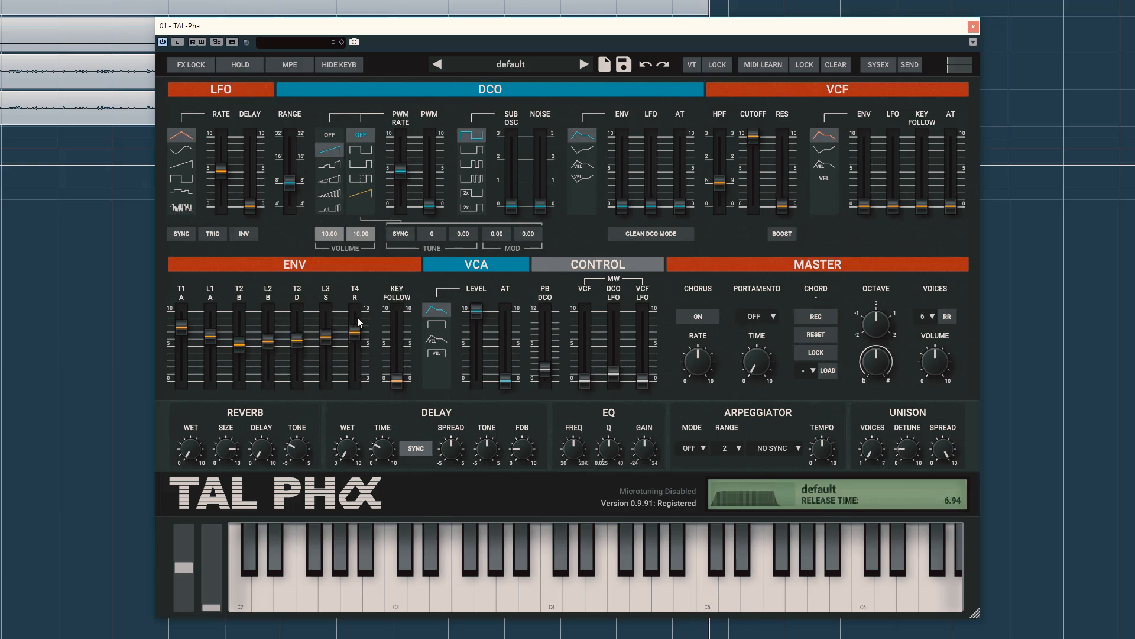
{"action": "left_click_drag", "start_coordinate": [270, 344], "coordinate": [271, 336]}
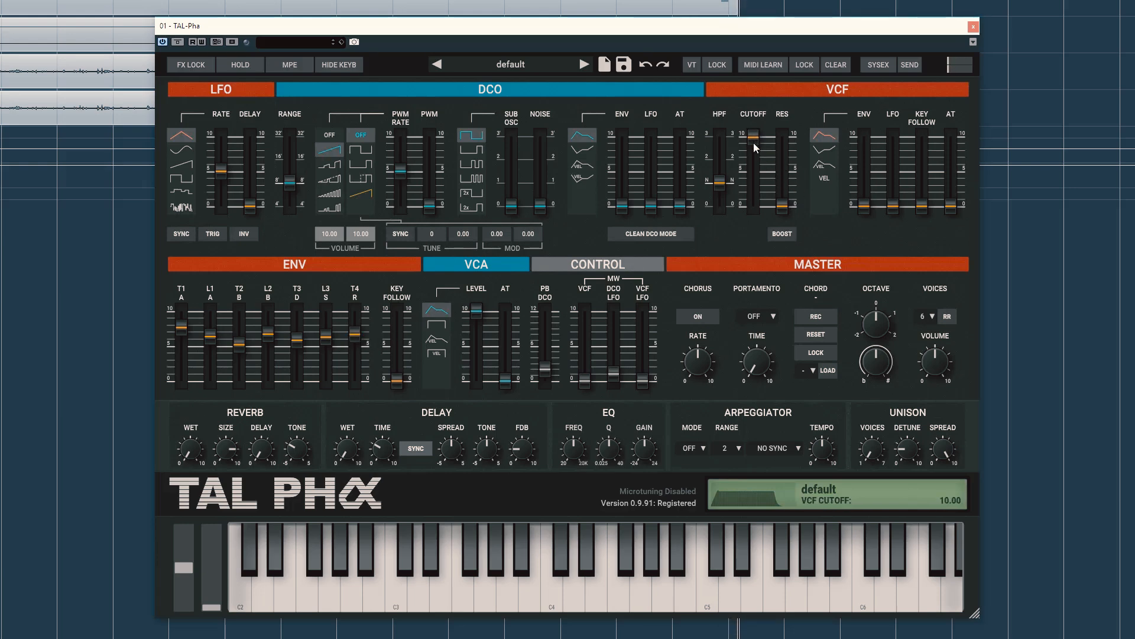
- Lower the VCF cutoff to 3.55, raise the filter's envelope modulation above its midpoint, and lengthen the envelope decay time
{"action": "left_click_drag", "start_coordinate": [865, 205], "coordinate": [872, 155]}
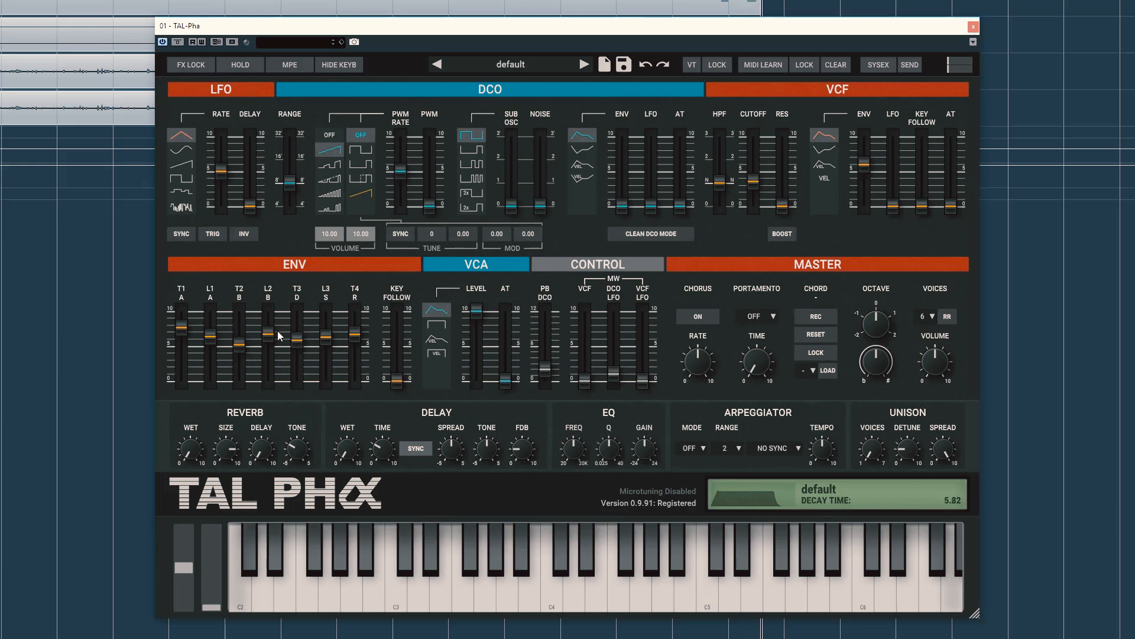
{"action": "left_click_drag", "start_coordinate": [295, 340], "coordinate": [308, 327]}
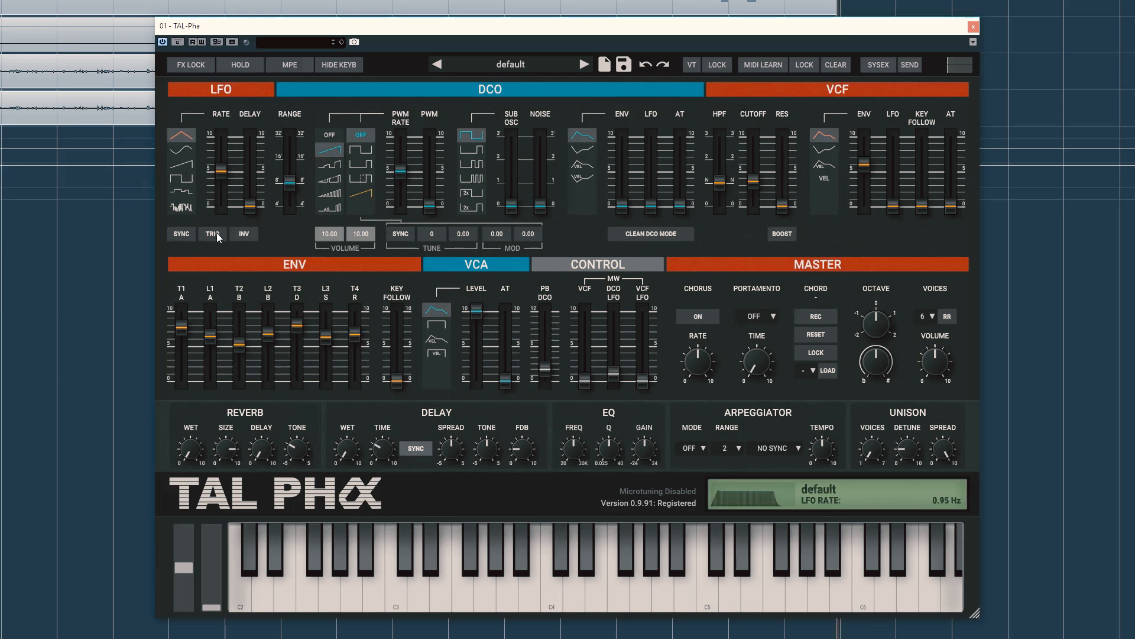
- Choose the random LFO waveform, try VCF LFO modulation at 5.54 and 4.98, and return that modulation to 0
{"action": "left_click", "coordinate": [181, 208]}
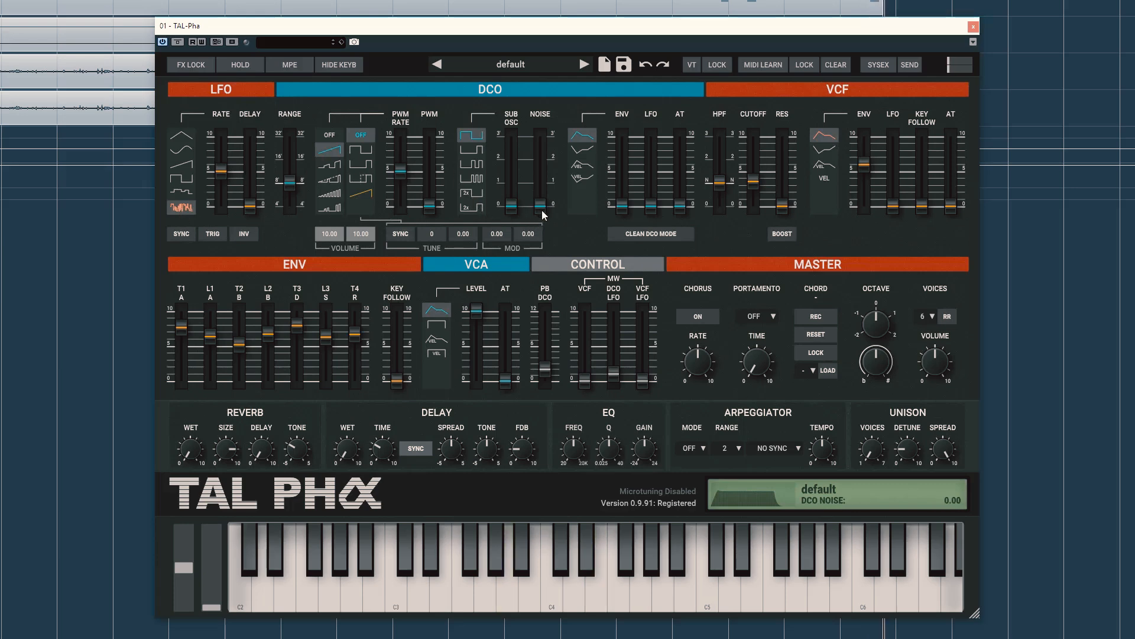
{"action": "mouse_move", "coordinate": [542, 211]}
{"action": "left_mouse_down"}
{"action": "mouse_move", "coordinate": [555, 146]}
{"action": "mouse_move", "coordinate": [551, 205]}
{"action": "left_mouse_up"}
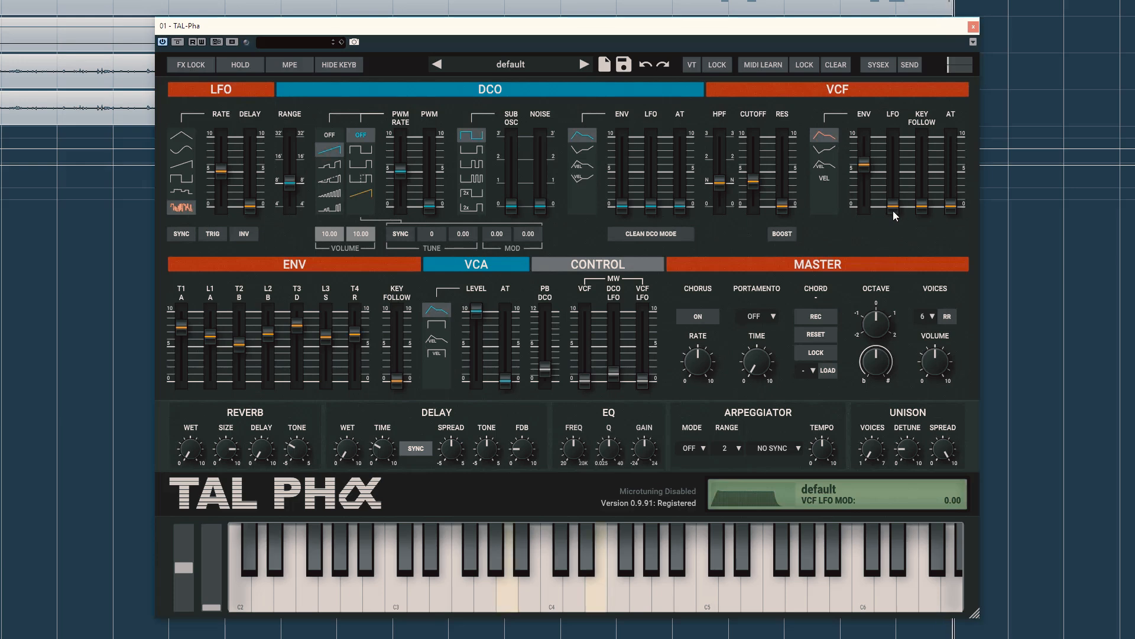
{"action": "left_click_drag", "start_coordinate": [895, 216], "coordinate": [903, 169]}
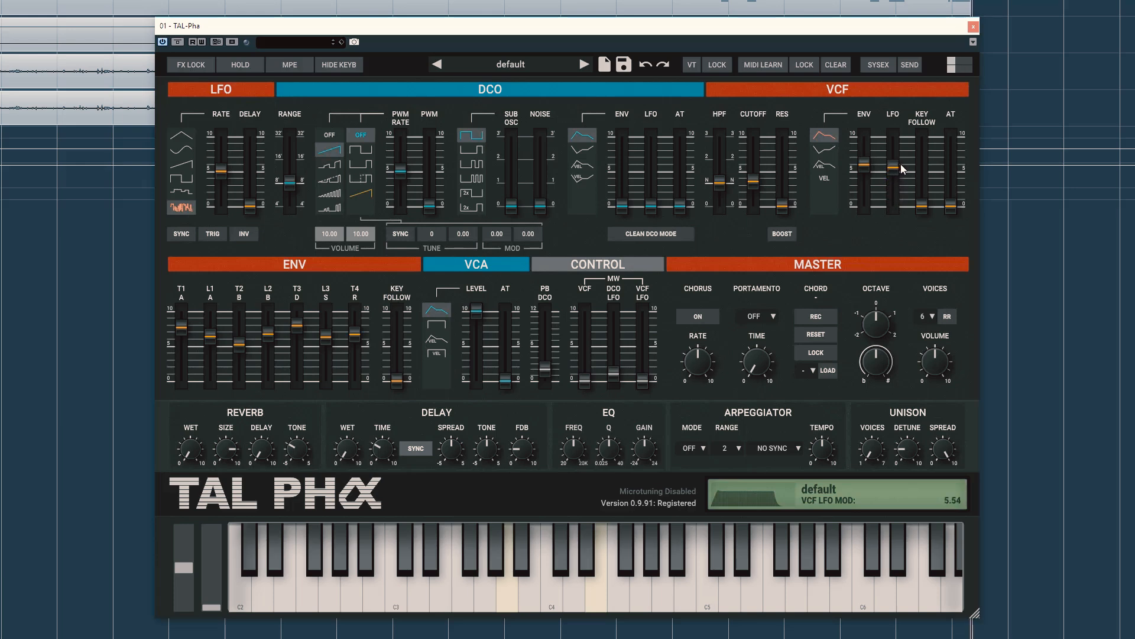
{"action": "left_click_drag", "start_coordinate": [903, 169], "coordinate": [901, 172]}
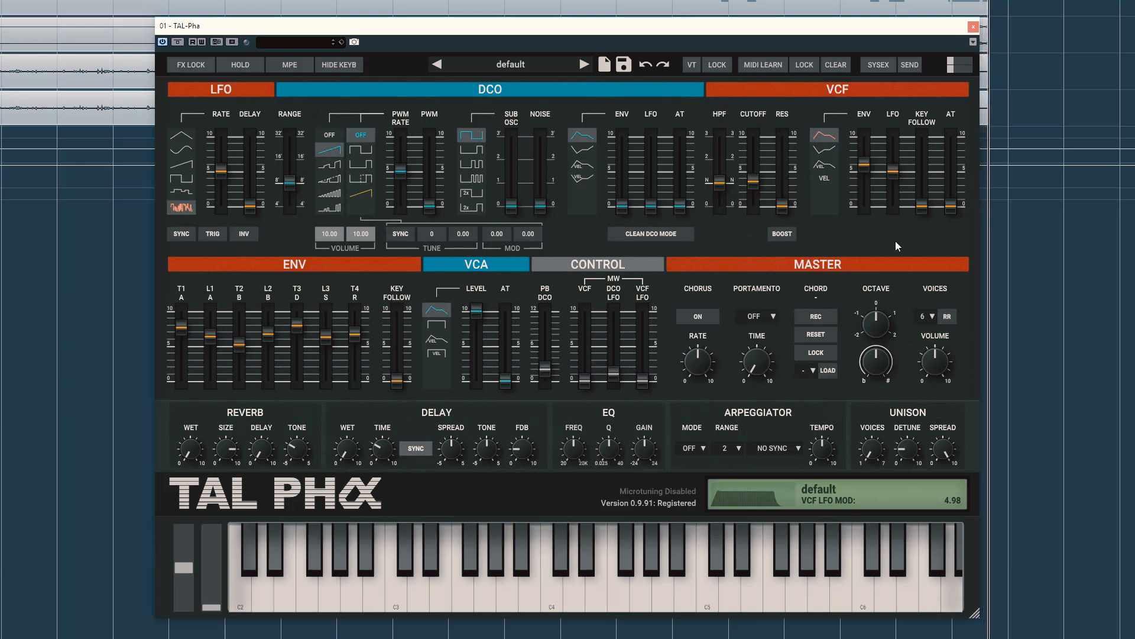
{"action": "left_click_drag", "start_coordinate": [897, 169], "coordinate": [890, 214]}
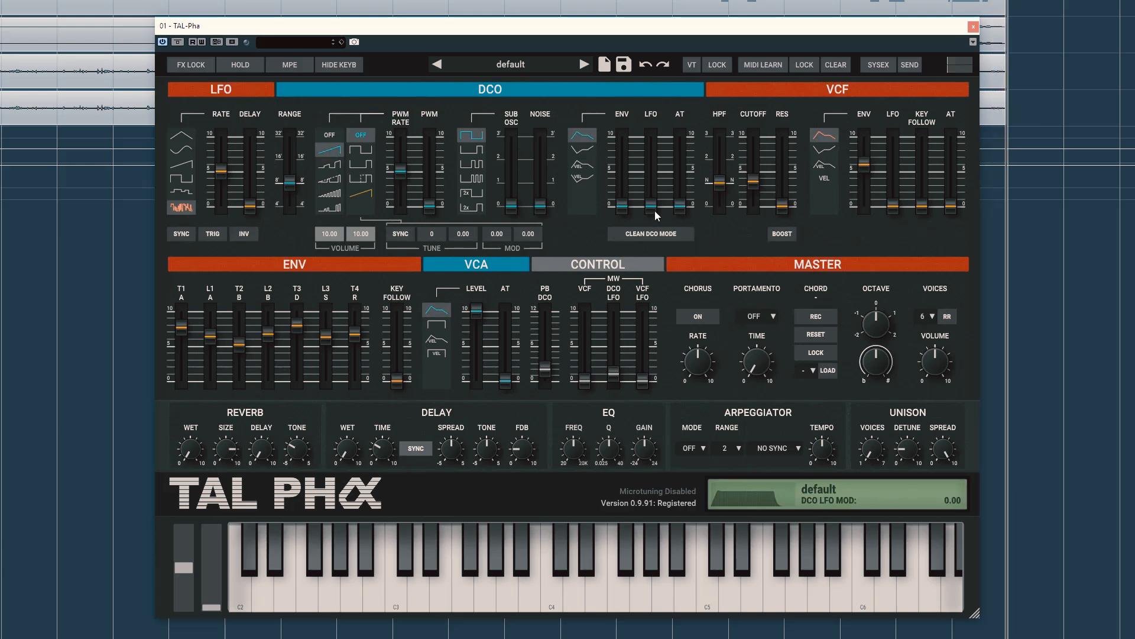
- Raise the DCO and VCF LFO modulation amounts and lower the VCF cutoff to 2.42
{"action": "left_click_drag", "start_coordinate": [655, 211], "coordinate": [659, 143]}
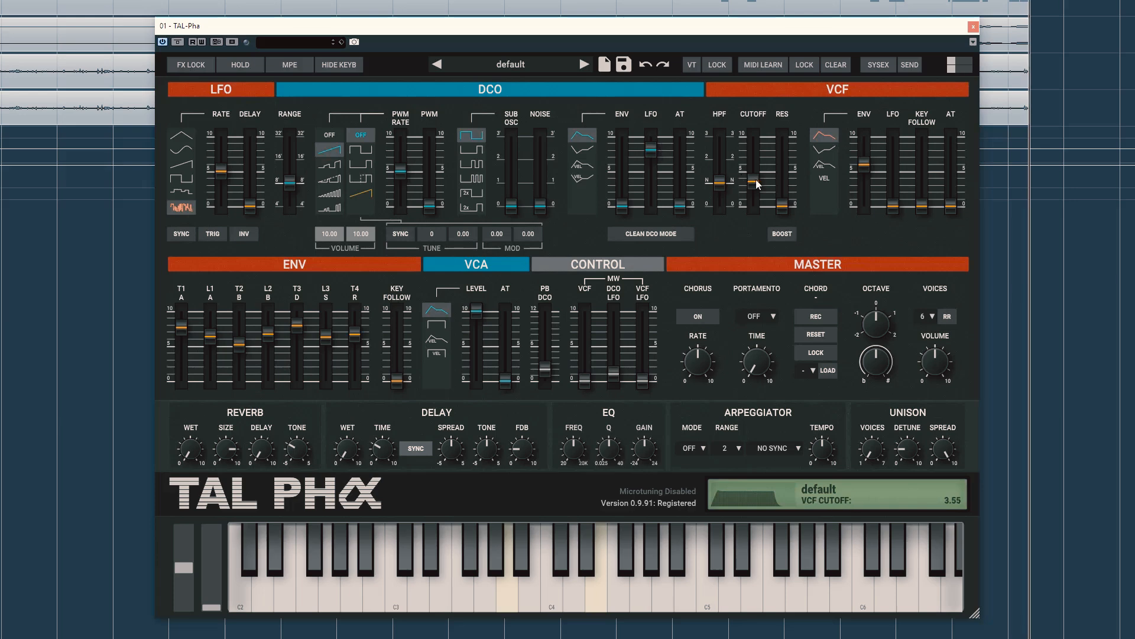
{"action": "left_click_drag", "start_coordinate": [756, 182], "coordinate": [755, 189]}
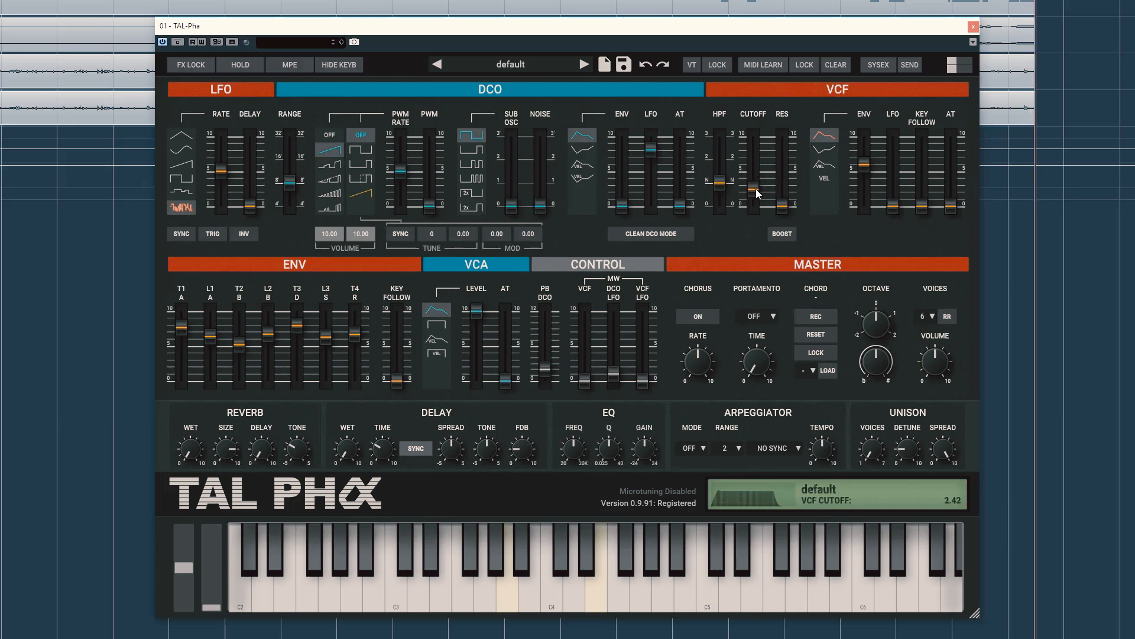
{"action": "scroll", "coordinate": [652, 163], "scroll_direction": "down", "scroll_amount": 2}
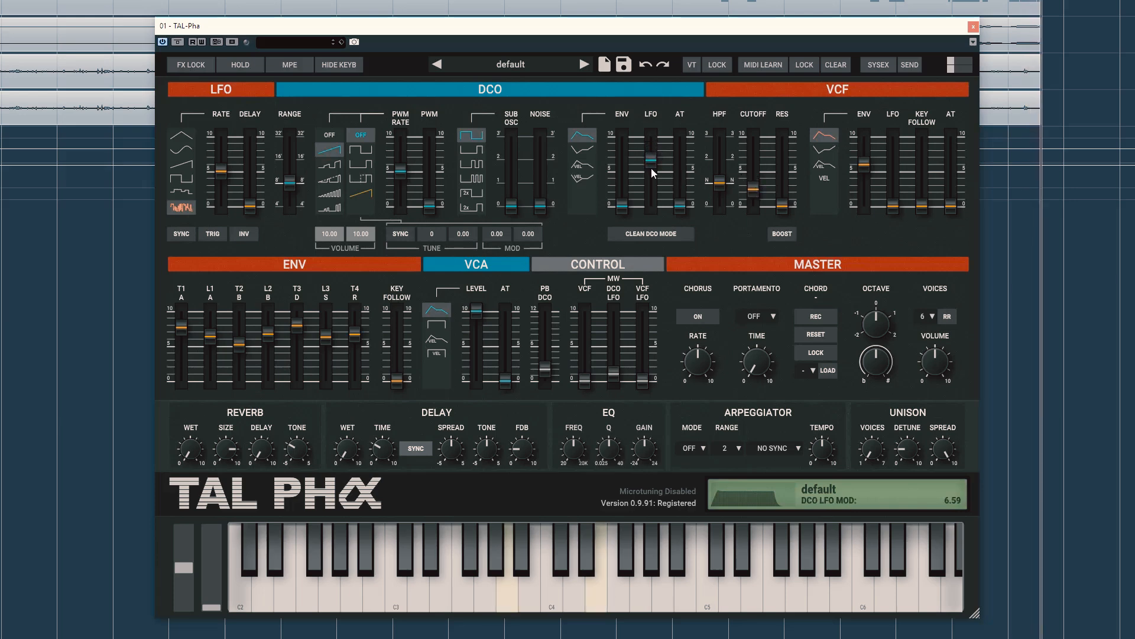
{"action": "scroll", "coordinate": [653, 155], "scroll_direction": "up", "scroll_amount": 2}
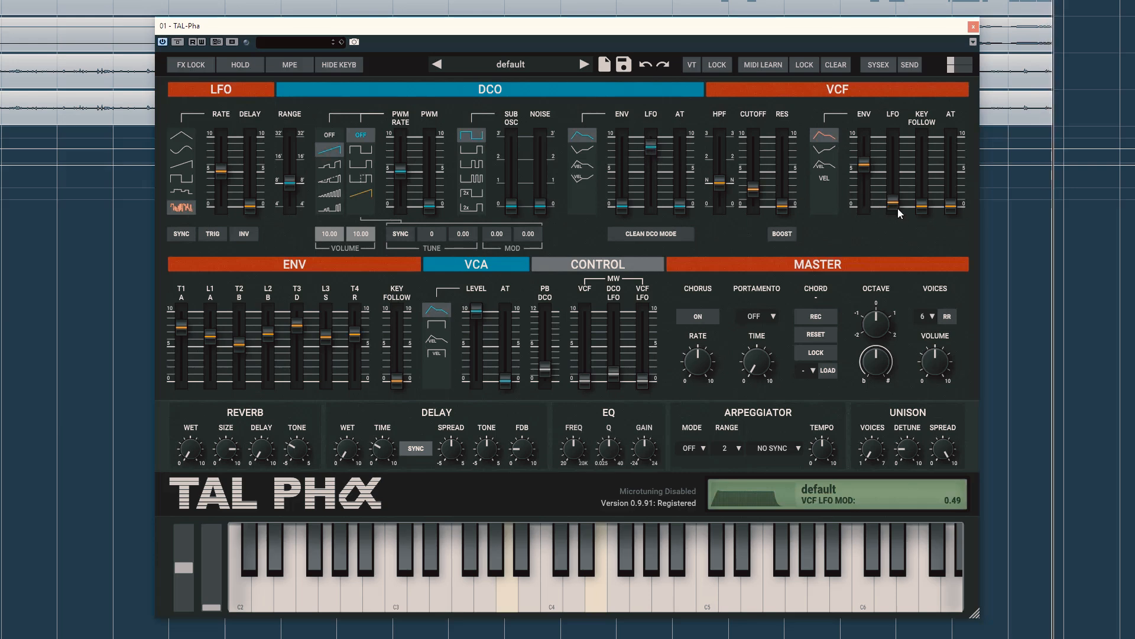
{"action": "left_click_drag", "start_coordinate": [898, 209], "coordinate": [896, 170]}
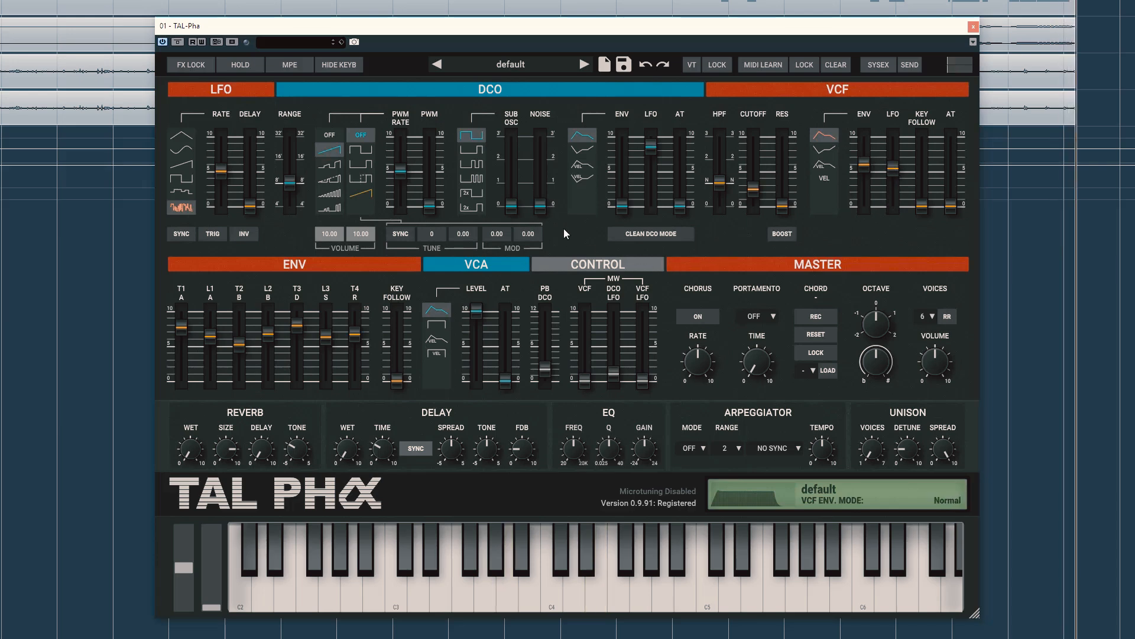
- Select the pulse-width-modulated saw and pulse waveforms for the DCO and raise the PWM depth and rate
{"action": "left_click", "coordinate": [360, 194]}
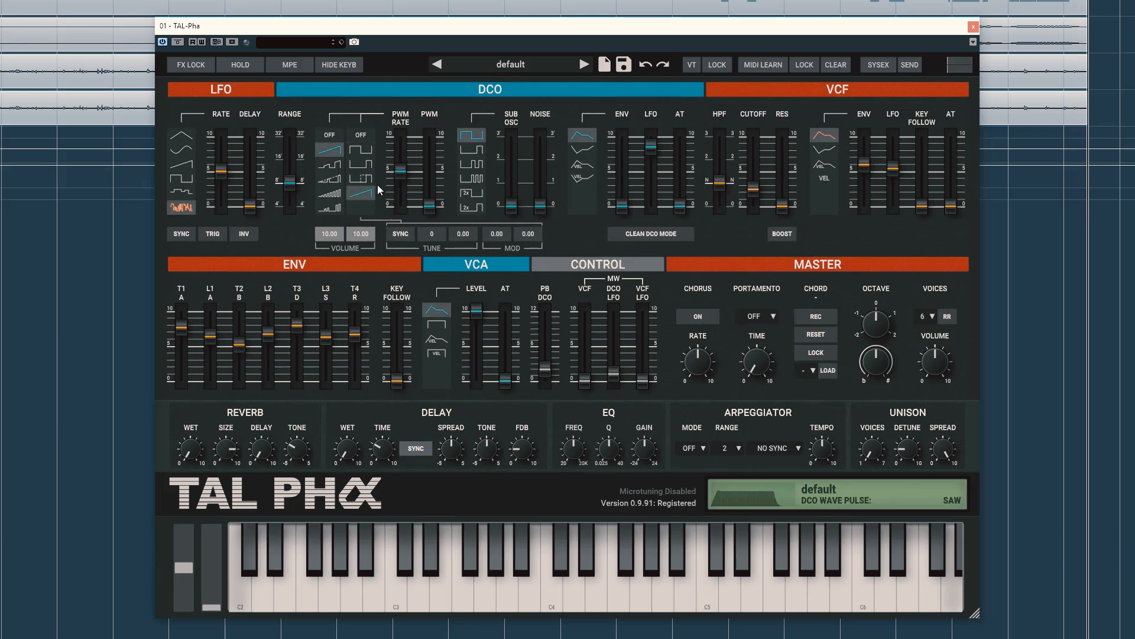
{"action": "left_click", "coordinate": [367, 182]}
{"action": "left_click", "coordinate": [329, 179]}
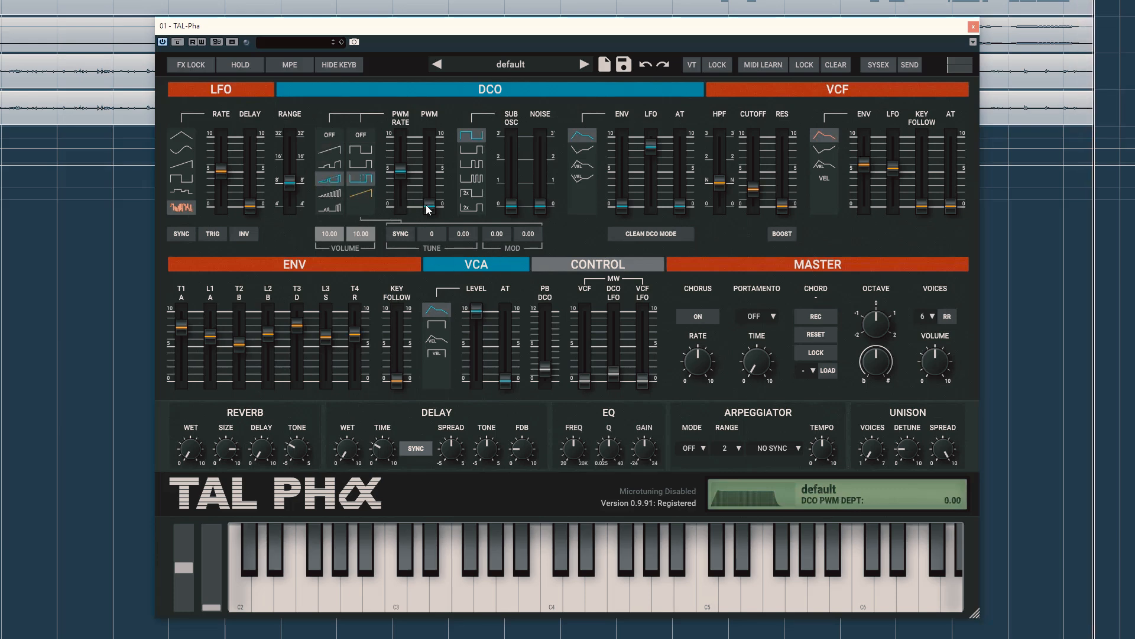
{"action": "left_click_drag", "start_coordinate": [425, 204], "coordinate": [406, 169]}
{"action": "left_click", "coordinate": [404, 176]}
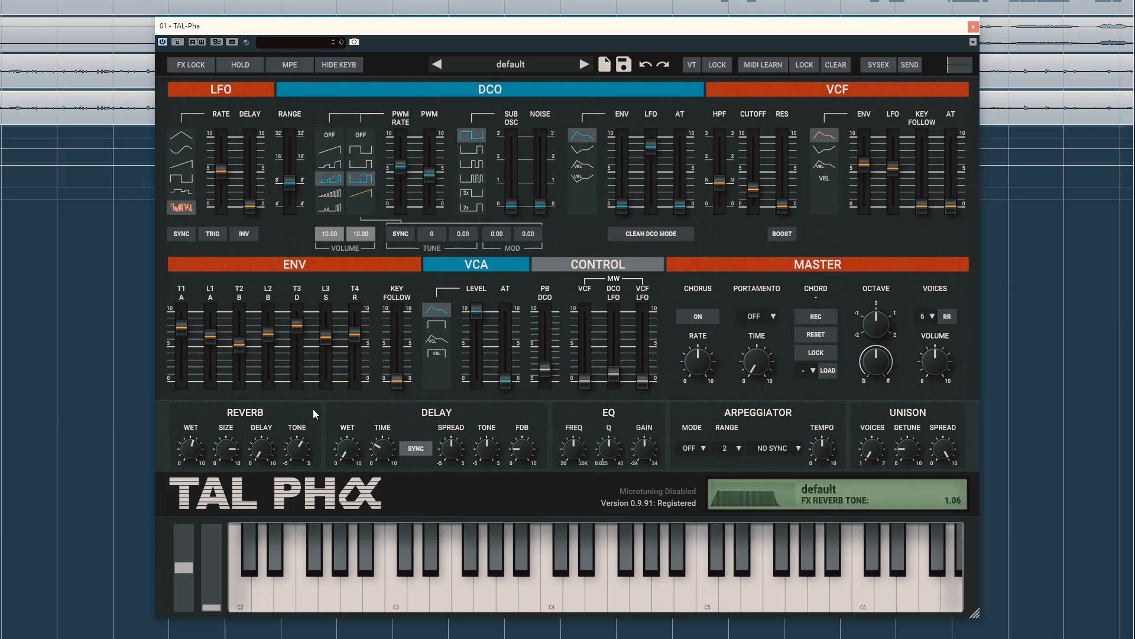
- Raise the reverb and delay wet levels, with the reverb tone at 1.06
{"action": "left_click_drag", "start_coordinate": [342, 451], "coordinate": [352, 416]}
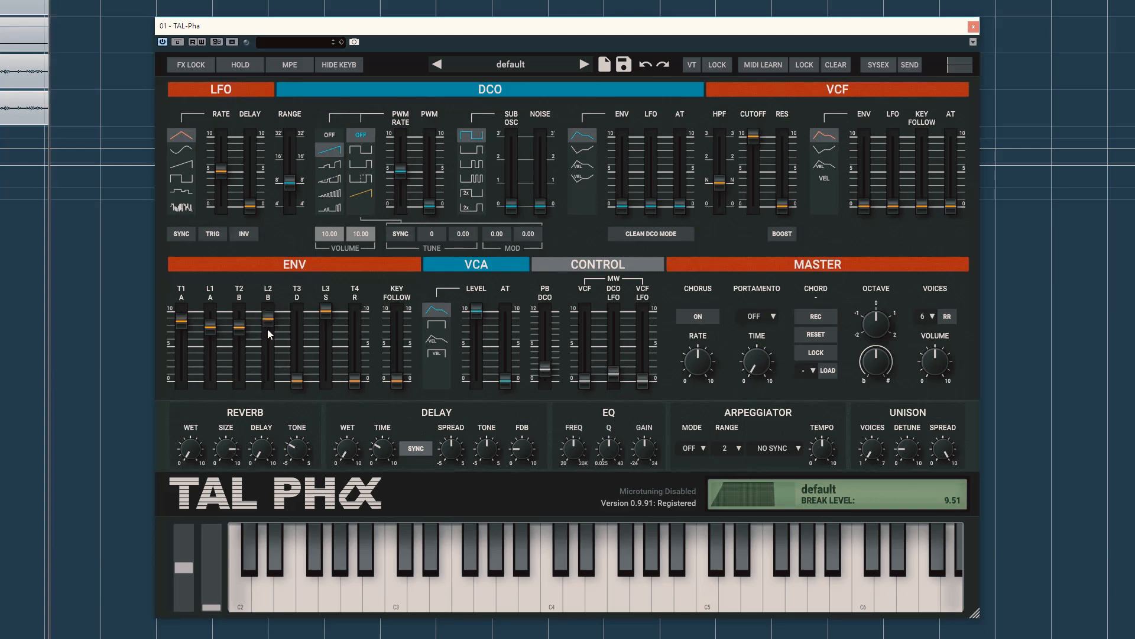
- Set the envelope's break level to 6.84, raise T3 and T4, and lower the sustain level to about the middle
{"action": "left_click_drag", "start_coordinate": [268, 328], "coordinate": [267, 332]}
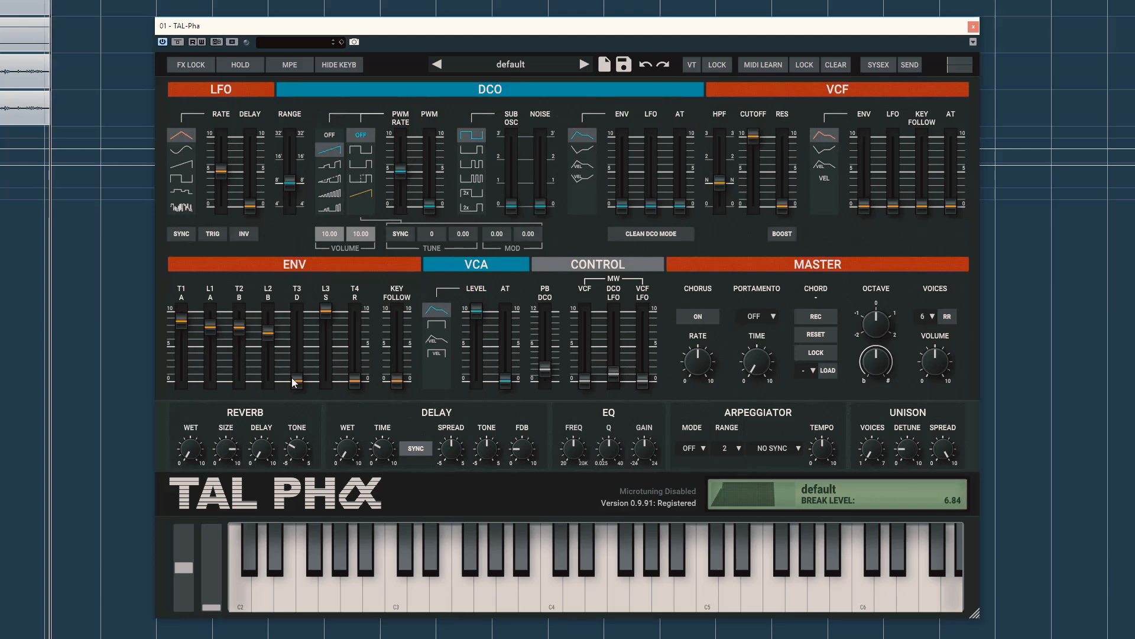
{"action": "left_click_drag", "start_coordinate": [293, 378], "coordinate": [357, 330]}
{"action": "mouse_move", "coordinate": [622, 320]}
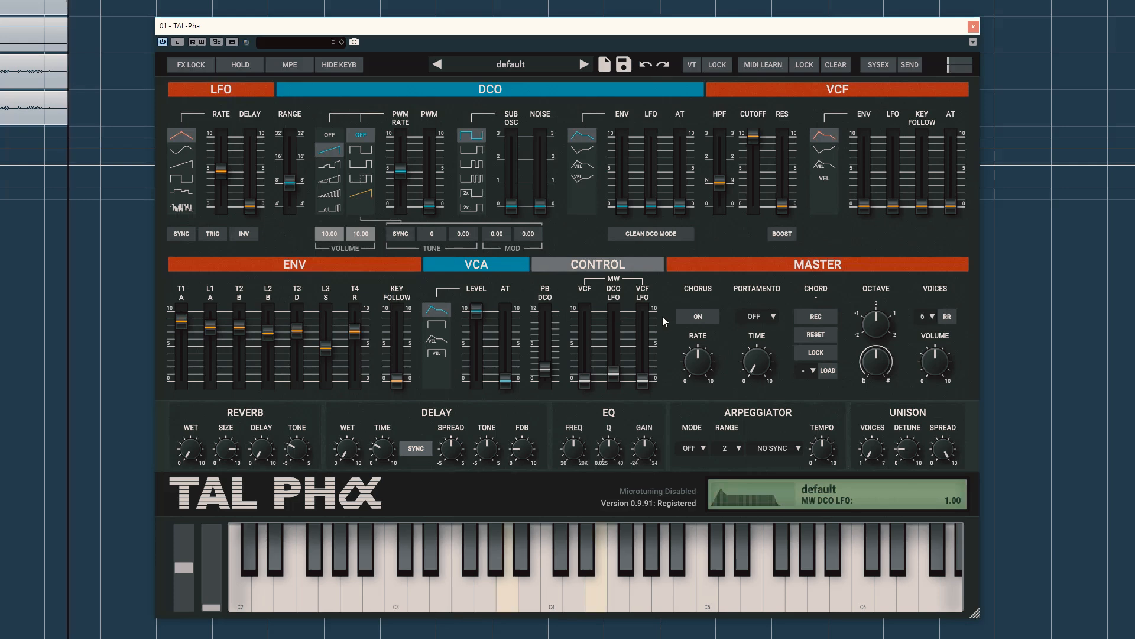
- Lower the VCF cutoff to 5.72, raise its envelope modulation, and add a small amount of VCF LFO modulation
{"action": "mouse_move", "coordinate": [761, 133]}
{"action": "left_click_drag", "start_coordinate": [757, 157], "coordinate": [761, 172]}
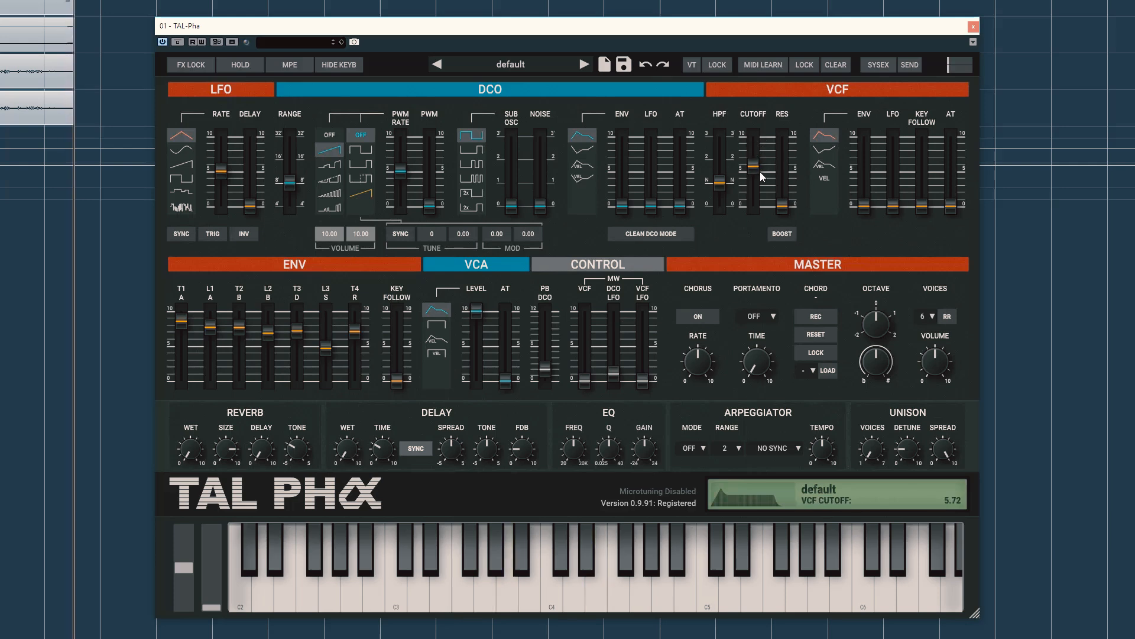
{"action": "left_click_drag", "start_coordinate": [873, 212], "coordinate": [882, 155]}
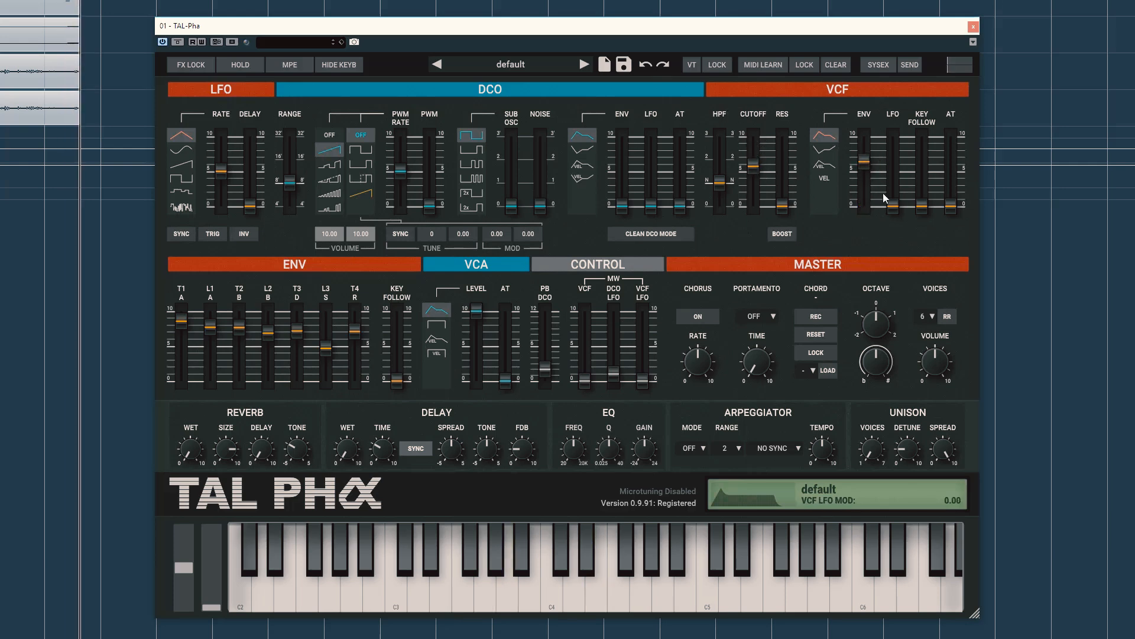
{"action": "mouse_move", "coordinate": [894, 206]}
{"action": "left_mouse_down"}
{"action": "mouse_move", "coordinate": [895, 177]}
{"action": "mouse_move", "coordinate": [898, 207]}
{"action": "mouse_move", "coordinate": [898, 197]}
{"action": "left_mouse_up"}
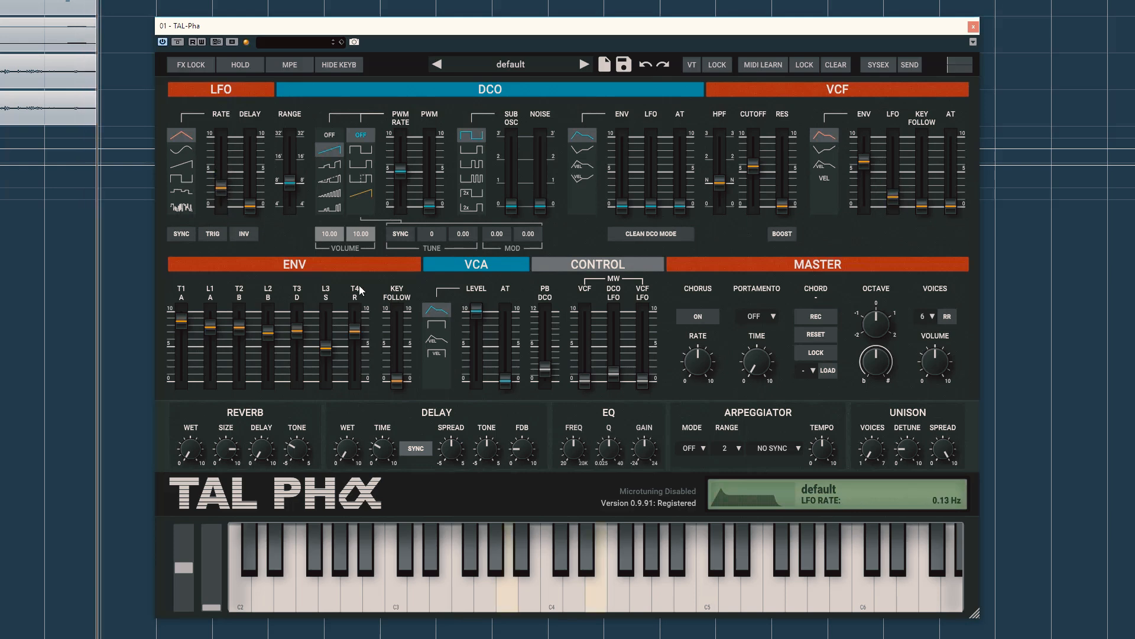
- Set the DCO pulse waveform to saw with sync, tune it to 17, and select the Pulse -2 sub waveform
{"action": "left_click", "coordinate": [362, 194]}
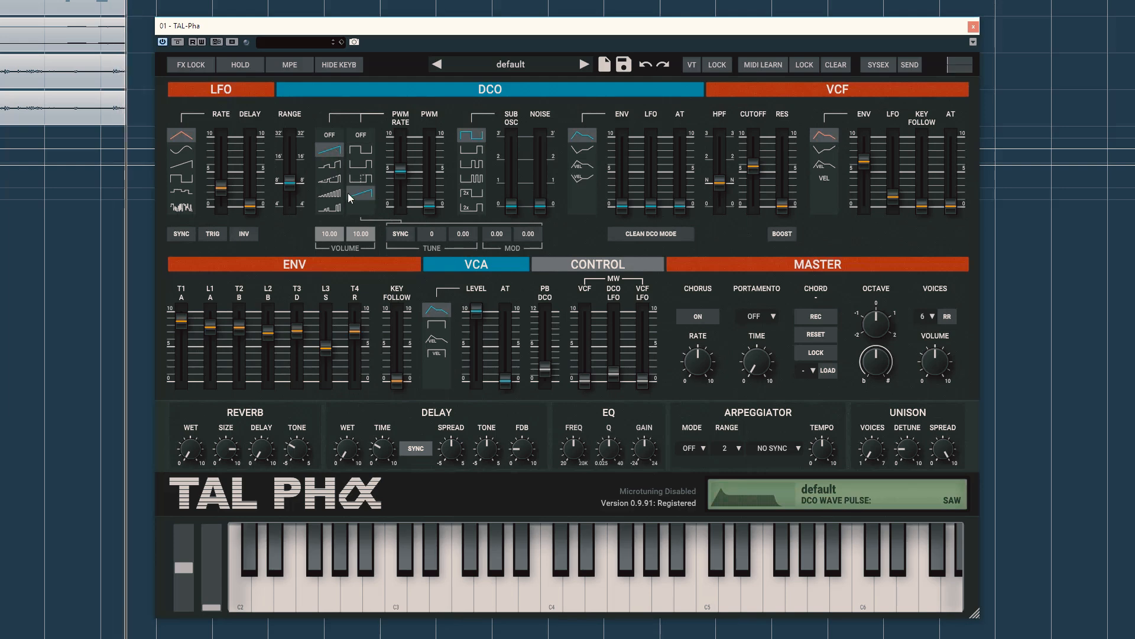
{"action": "left_click", "coordinate": [400, 234]}
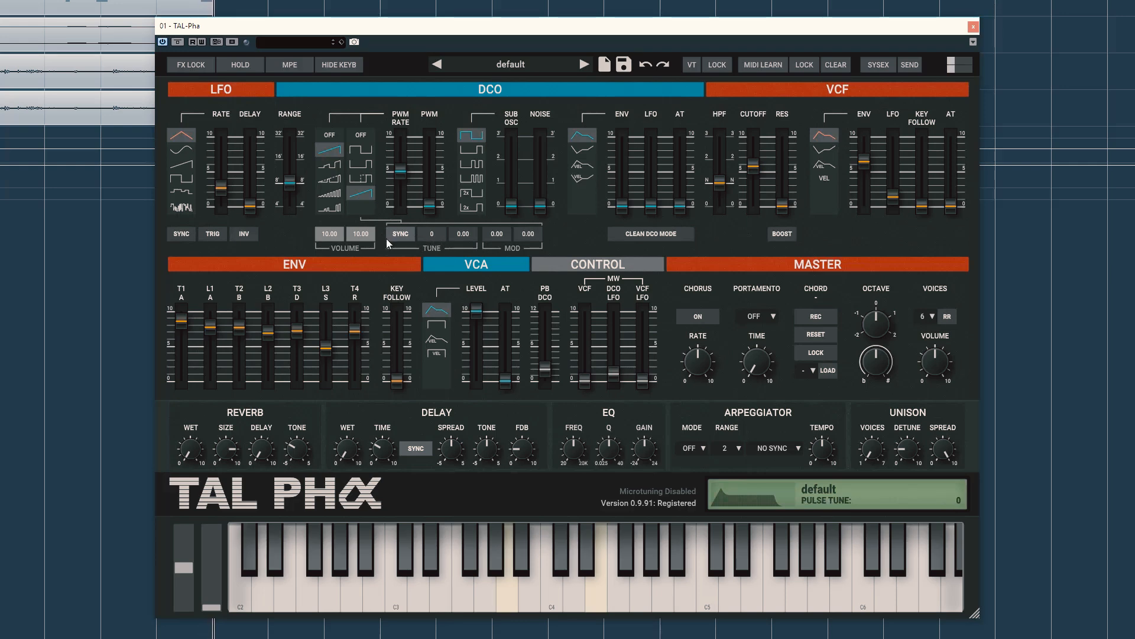
{"action": "double_click", "coordinate": [431, 235]}
{"action": "type", "text": "1"}
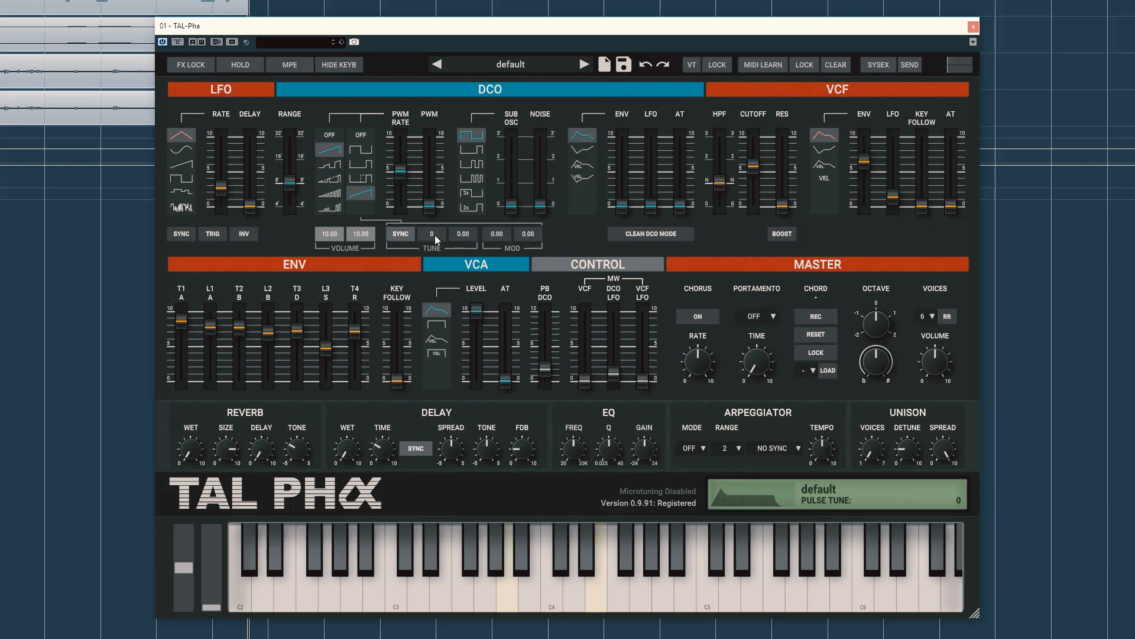
{"action": "left_click_drag", "start_coordinate": [434, 236], "coordinate": [465, 195]}
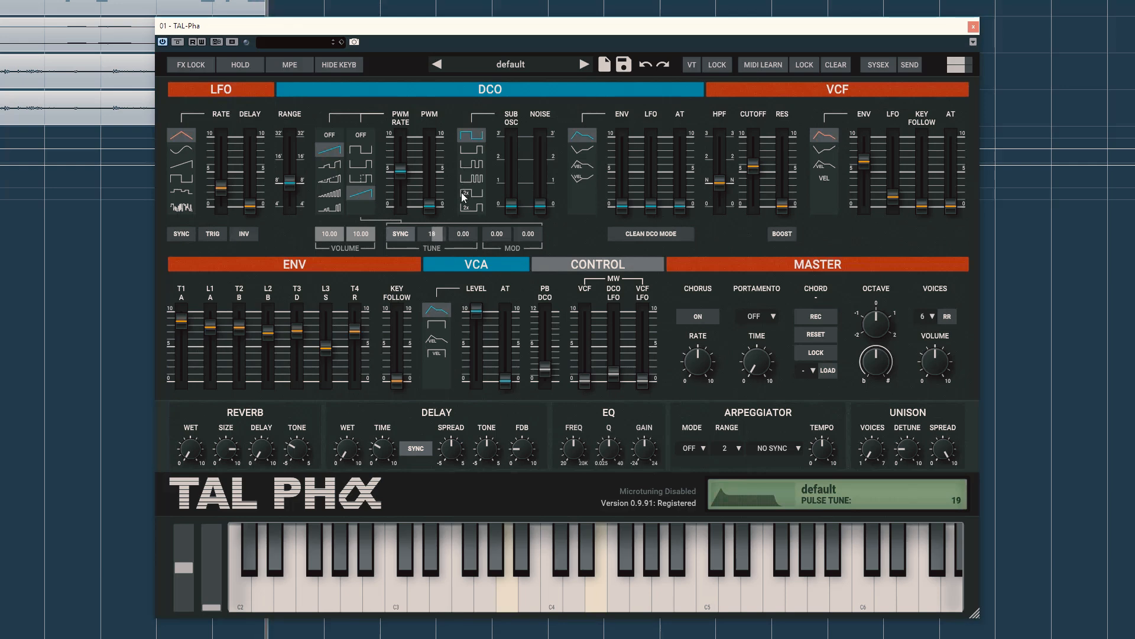
{"action": "left_click", "coordinate": [465, 195]}
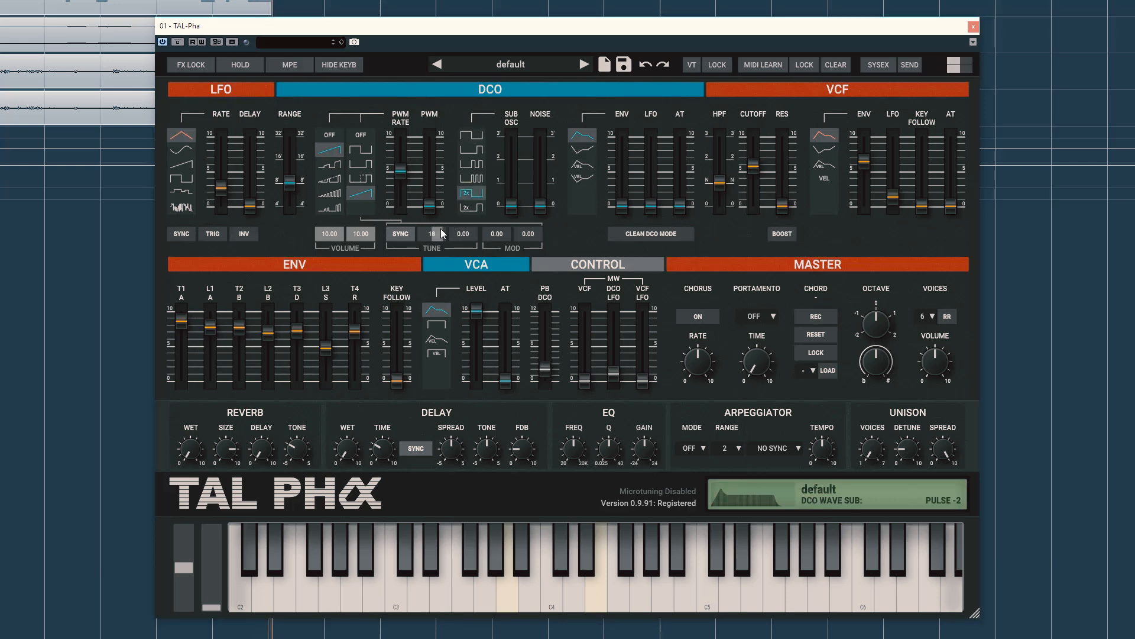
{"action": "left_click_drag", "start_coordinate": [441, 232], "coordinate": [438, 244]}
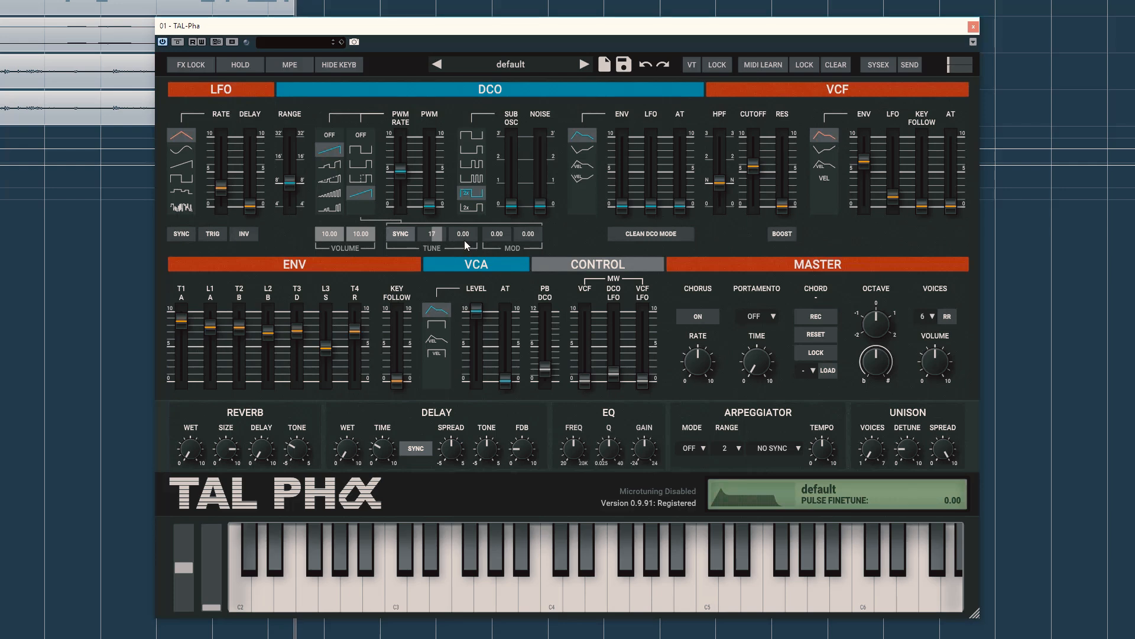
- Try a pulse fine tune of 0.64 with its two modulation amounts at -0.46 and 0.72
{"action": "left_click_drag", "start_coordinate": [467, 243], "coordinate": [501, 286]}
{"action": "left_click_drag", "start_coordinate": [525, 236], "coordinate": [549, 199]}
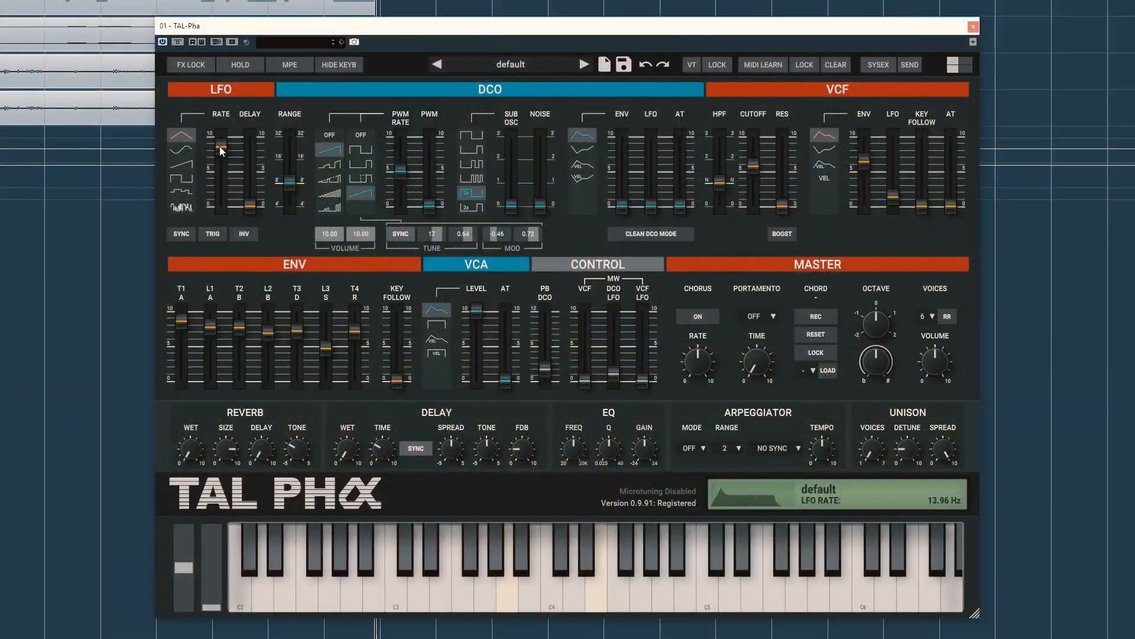
- Slow the LFO, lower the VCF cutoff slightly, and choose the triangle LFO waveform
{"action": "left_click_drag", "start_coordinate": [220, 146], "coordinate": [225, 194]}
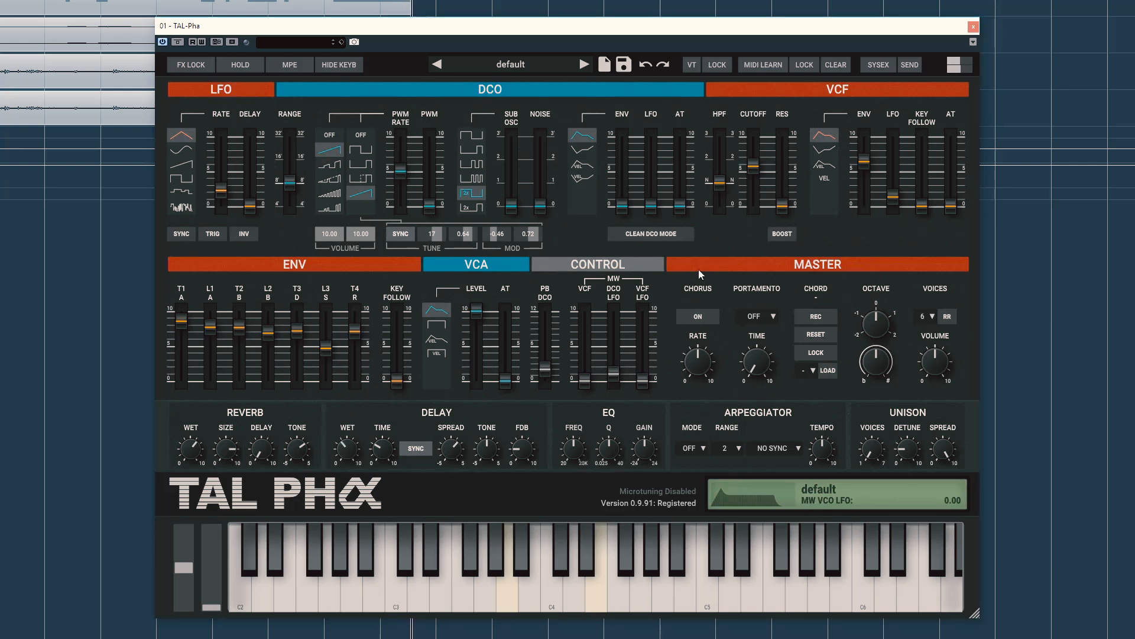
{"action": "left_click_drag", "start_coordinate": [754, 169], "coordinate": [749, 185]}
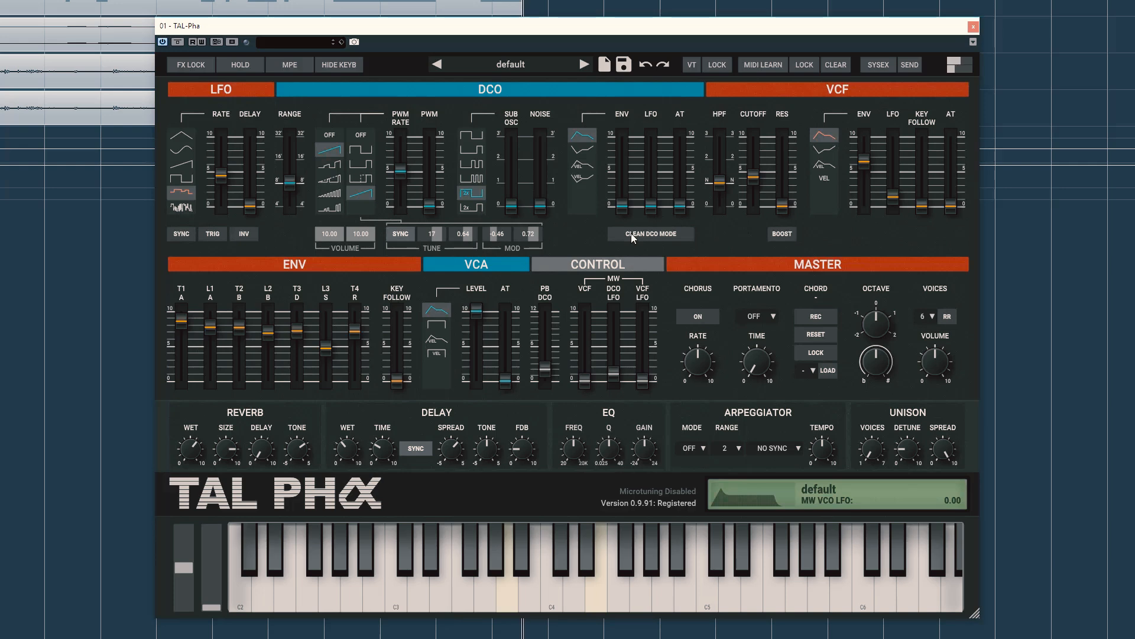
{"action": "left_click", "coordinate": [185, 141]}
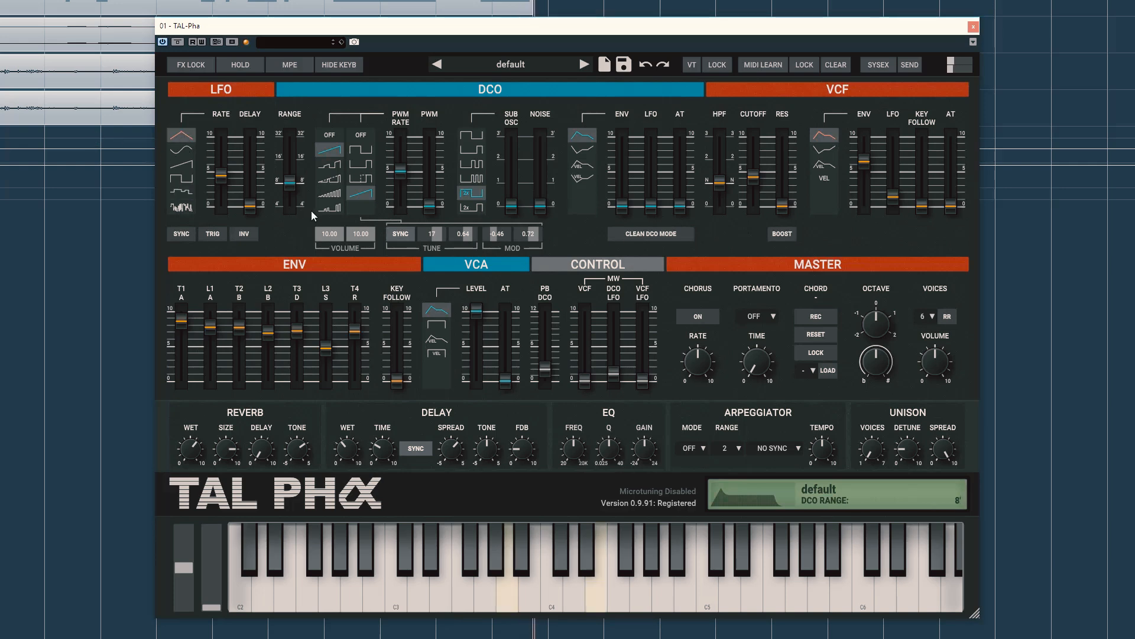
- Set the pulse tune to 16 and fine tune to -0.69, with positive envelope modulation and the other modulation amount at -0.63
{"action": "mouse_move", "coordinate": [434, 237]}
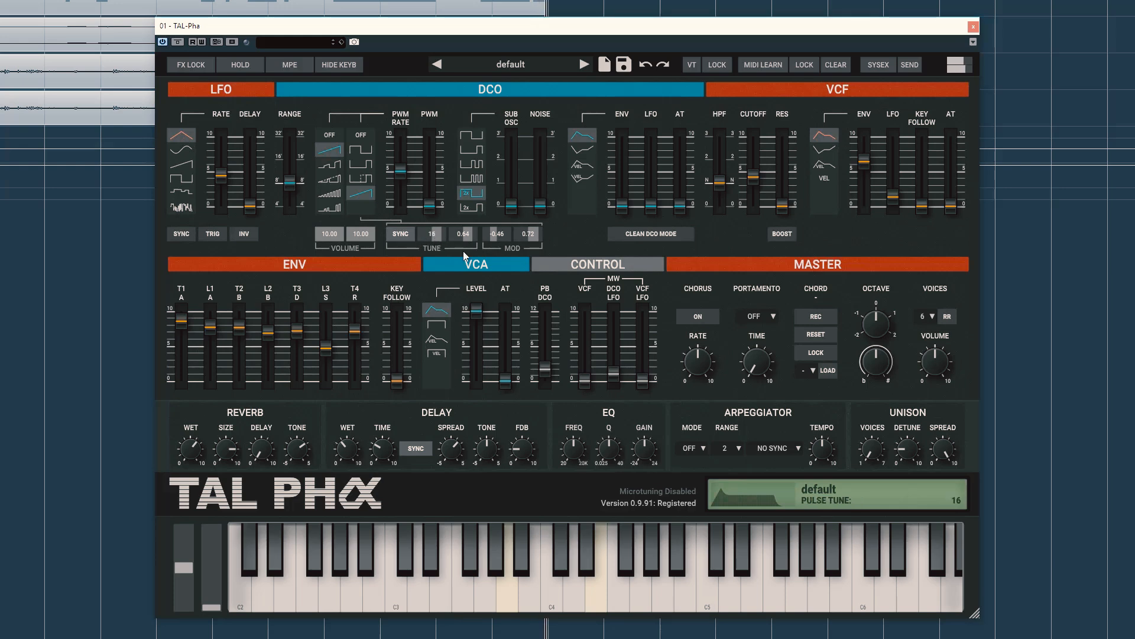
{"action": "left_click_drag", "start_coordinate": [538, 243], "coordinate": [542, 369]}
{"action": "left_click_drag", "start_coordinate": [501, 239], "coordinate": [522, 148]}
{"action": "left_click_drag", "start_coordinate": [463, 234], "coordinate": [478, 362]}
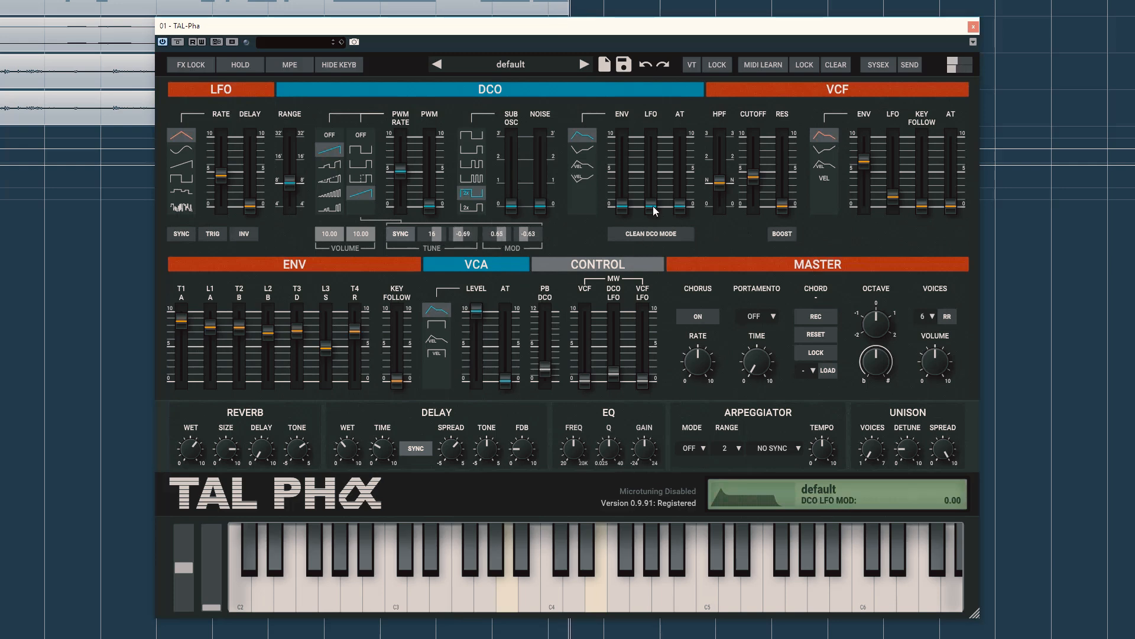
- Set the DCO LFO modulation to 1.05 and slow the LFO rate
{"action": "mouse_move", "coordinate": [652, 208]}
{"action": "left_mouse_down"}
{"action": "mouse_move", "coordinate": [654, 185]}
{"action": "mouse_move", "coordinate": [654, 204]}
{"action": "left_mouse_up"}
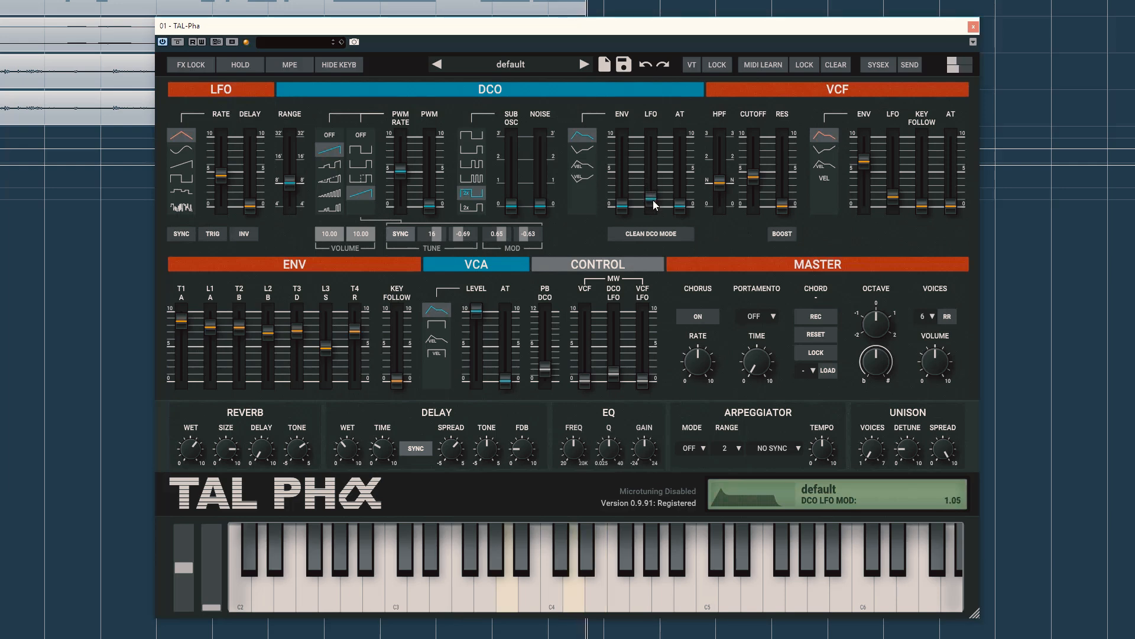
{"action": "mouse_move", "coordinate": [226, 185]}
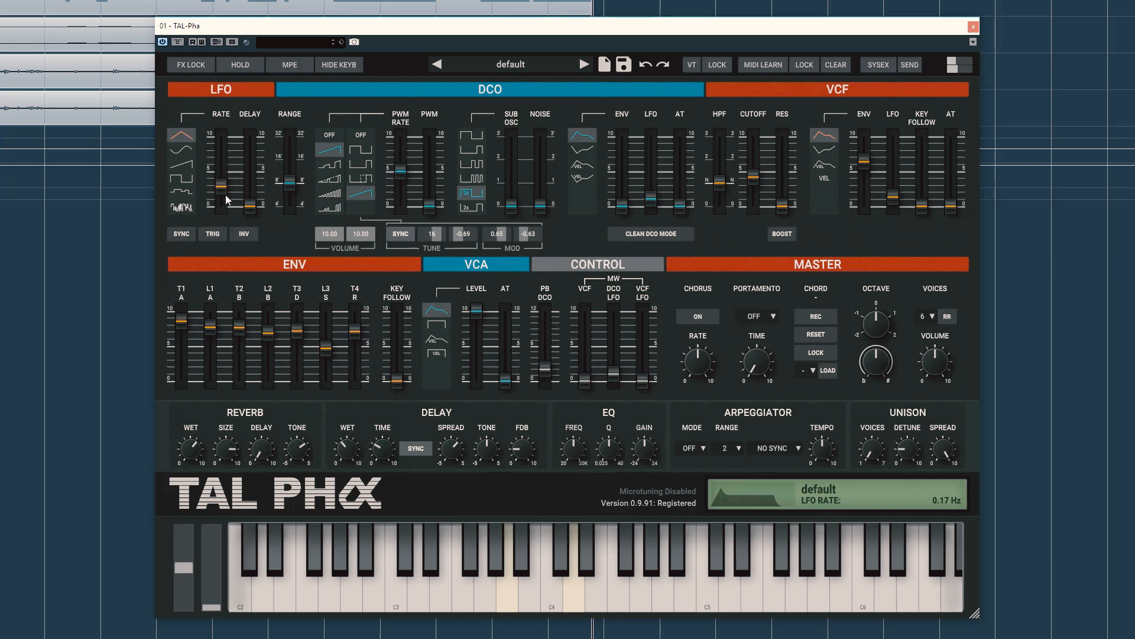
{"action": "left_click_drag", "start_coordinate": [226, 198], "coordinate": [227, 200]}
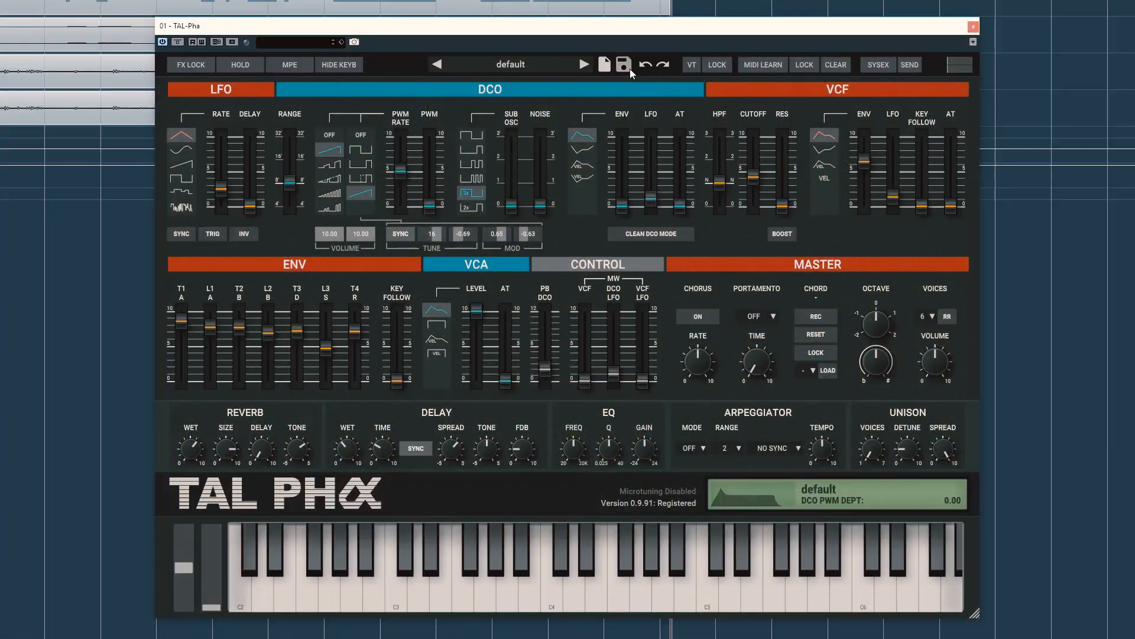
- Save the preset as "PD Sync Pad" in the Let's Make a Noise folder
{"action": "left_click", "coordinate": [625, 65]}
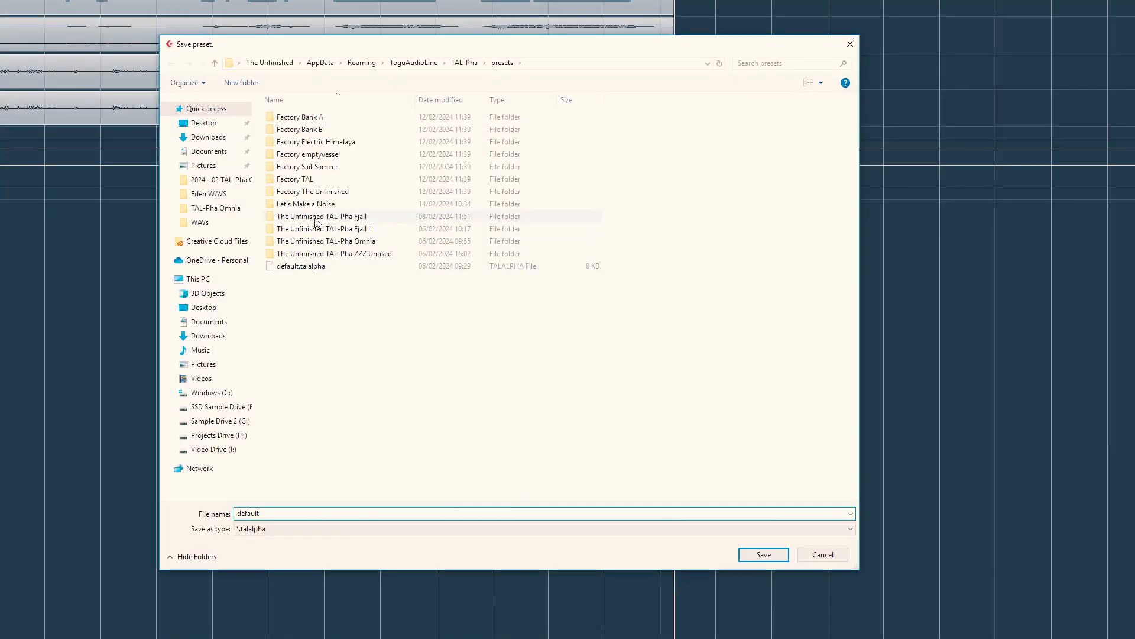
{"action": "double_click", "coordinate": [491, 204]}
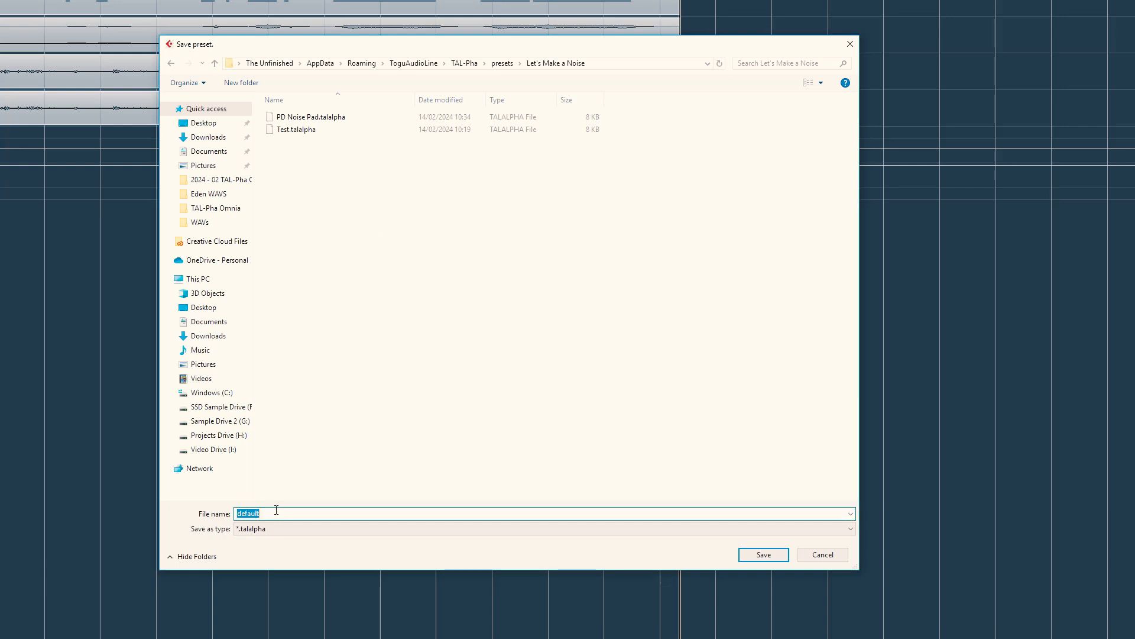
{"action": "type", "text": "PD"}
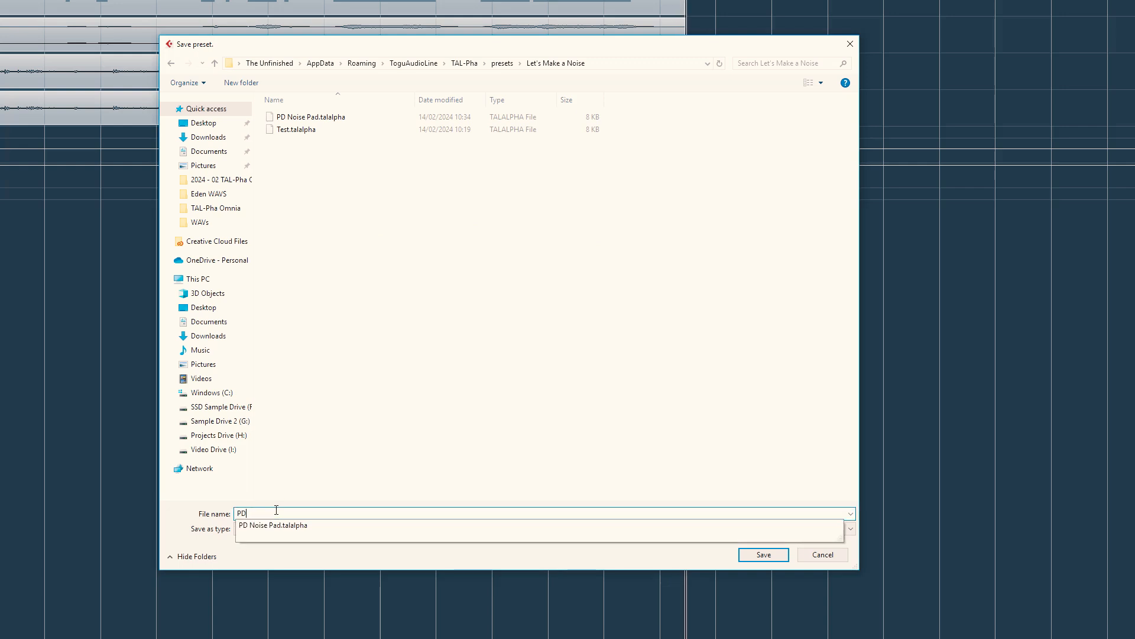
{"action": "type", "text": " Sync Pad"}
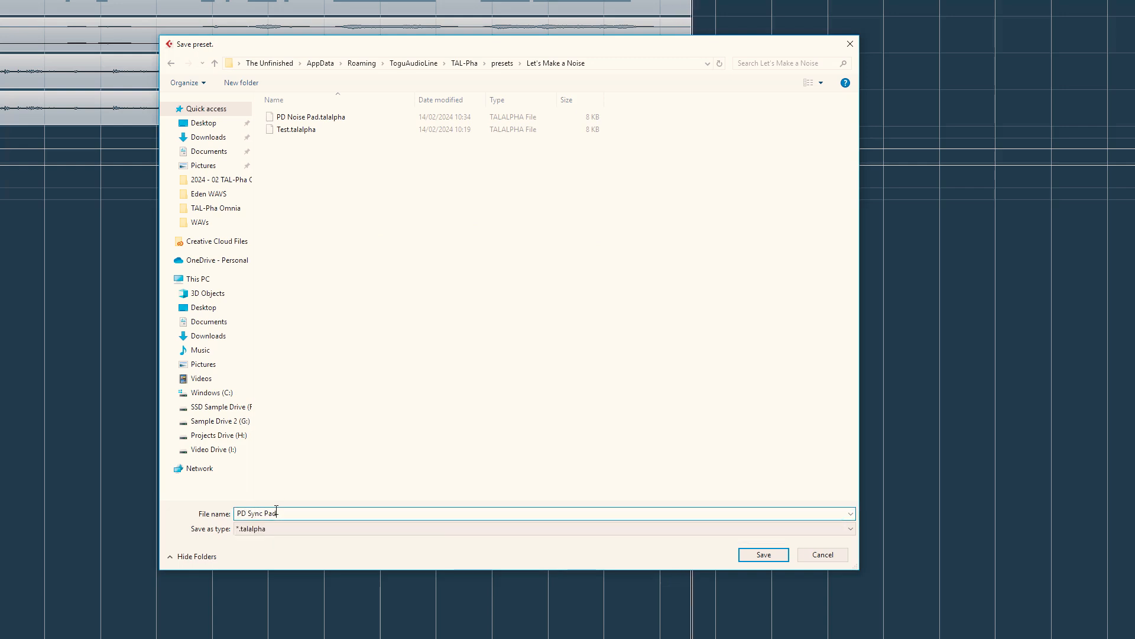
{"action": "key", "text": "Return"}
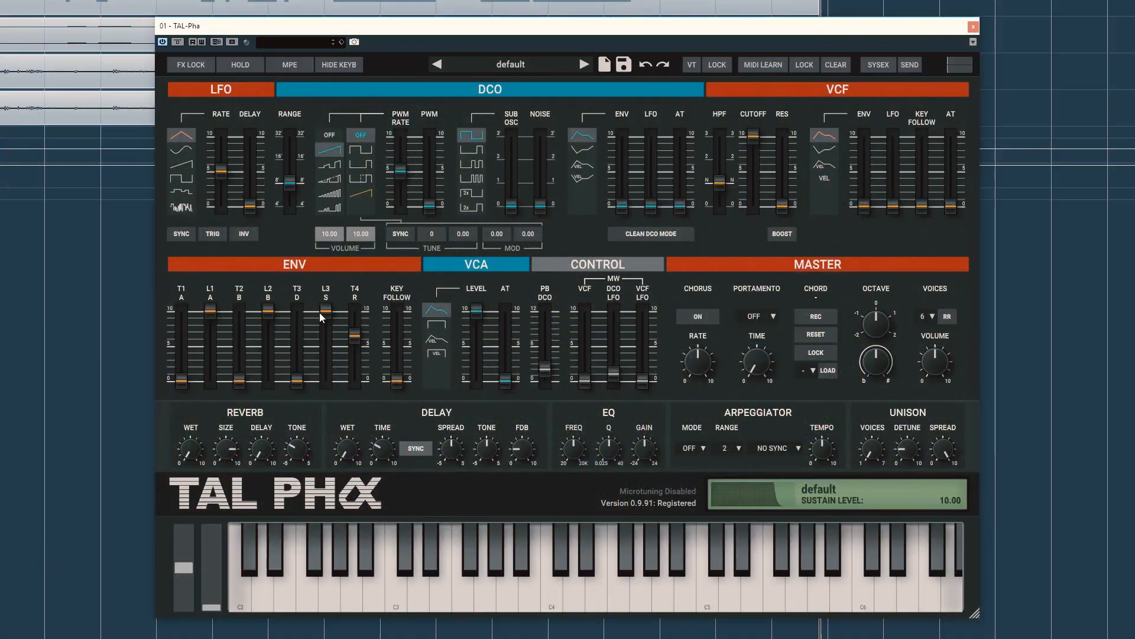
- Drop the envelope's sustain level to 0 and set the DCO pulse waveform to saw with modulation amounts of 0.09 and -0.06
{"action": "left_click_drag", "start_coordinate": [320, 313], "coordinate": [308, 395]}
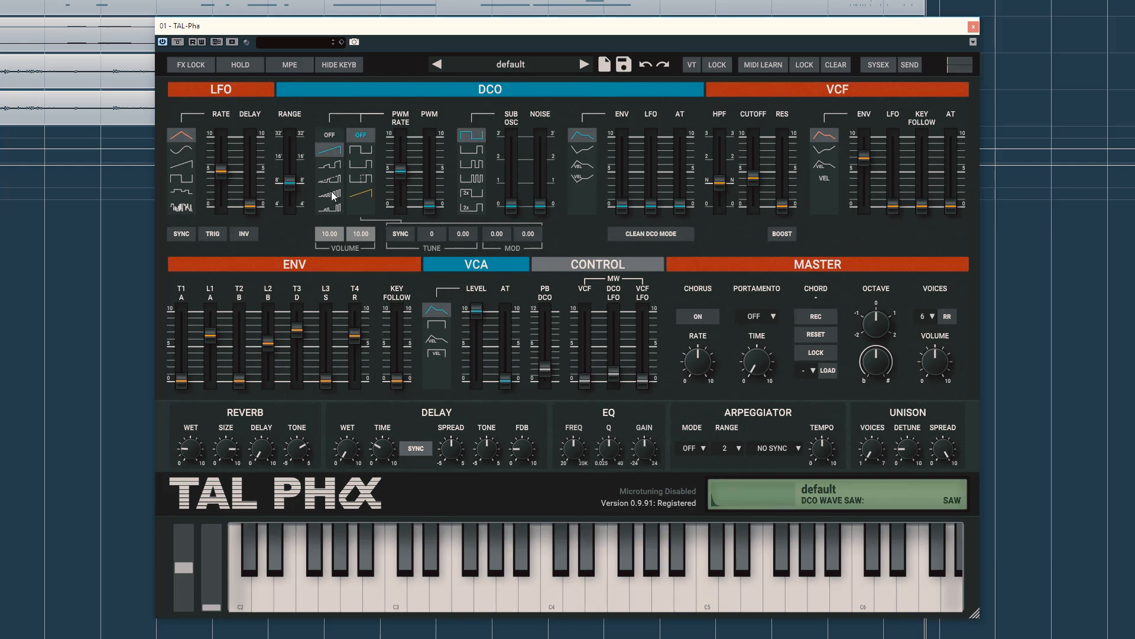
{"action": "left_click", "coordinate": [368, 196]}
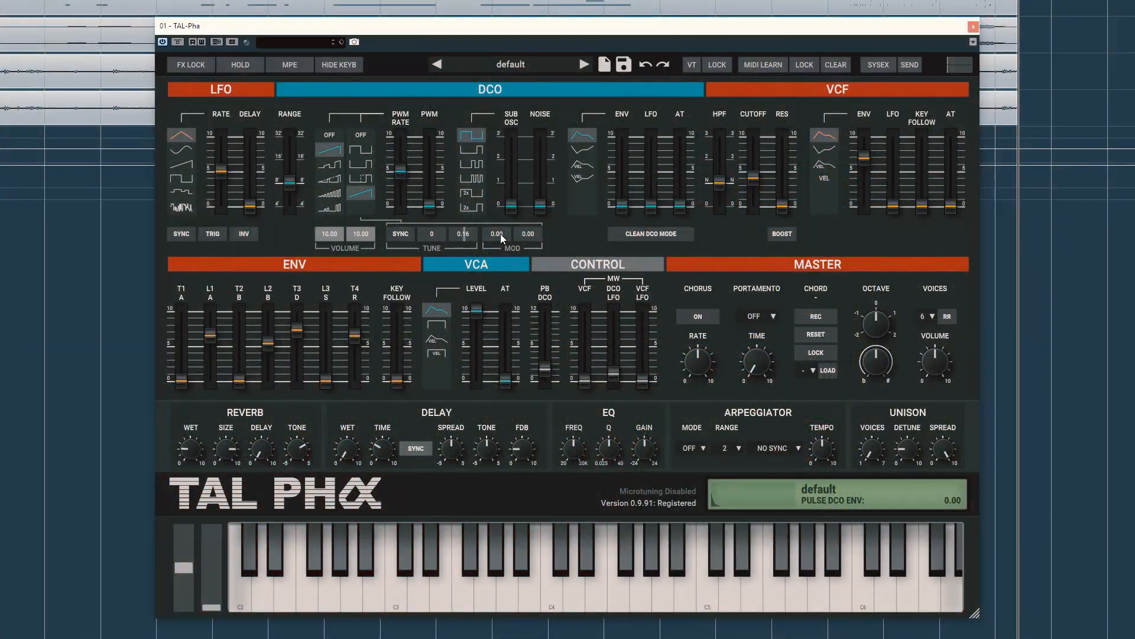
{"action": "left_click_drag", "start_coordinate": [500, 234], "coordinate": [531, 241]}
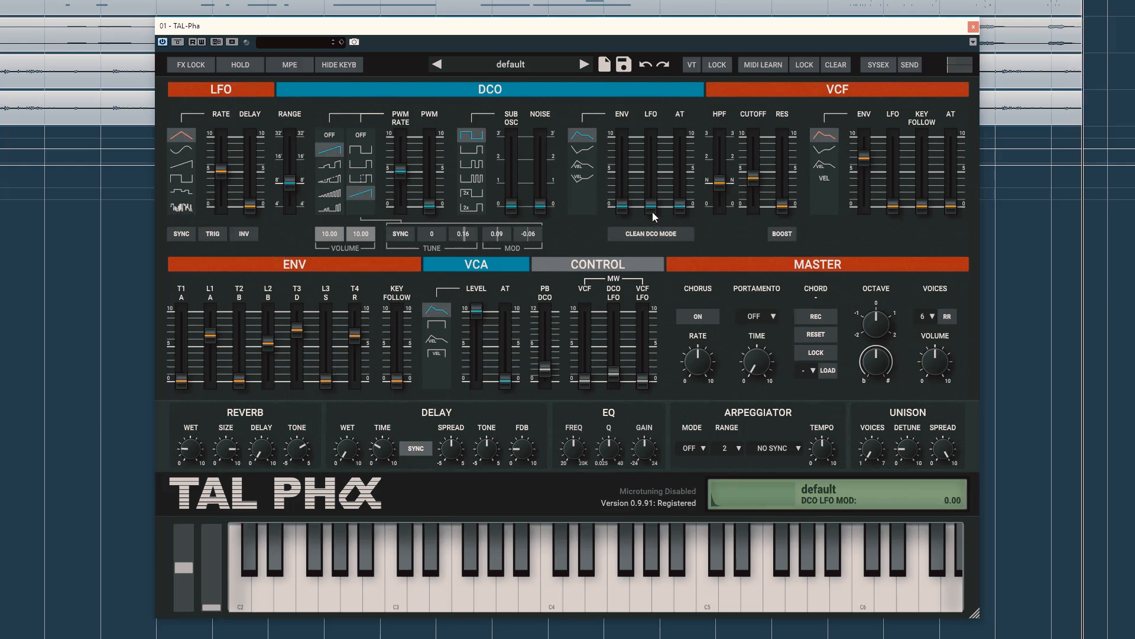
- Add a small amount of DCO LFO modulation and bring the LFO rate down to slightly below the middle
{"action": "left_click_drag", "start_coordinate": [653, 212], "coordinate": [655, 208]}
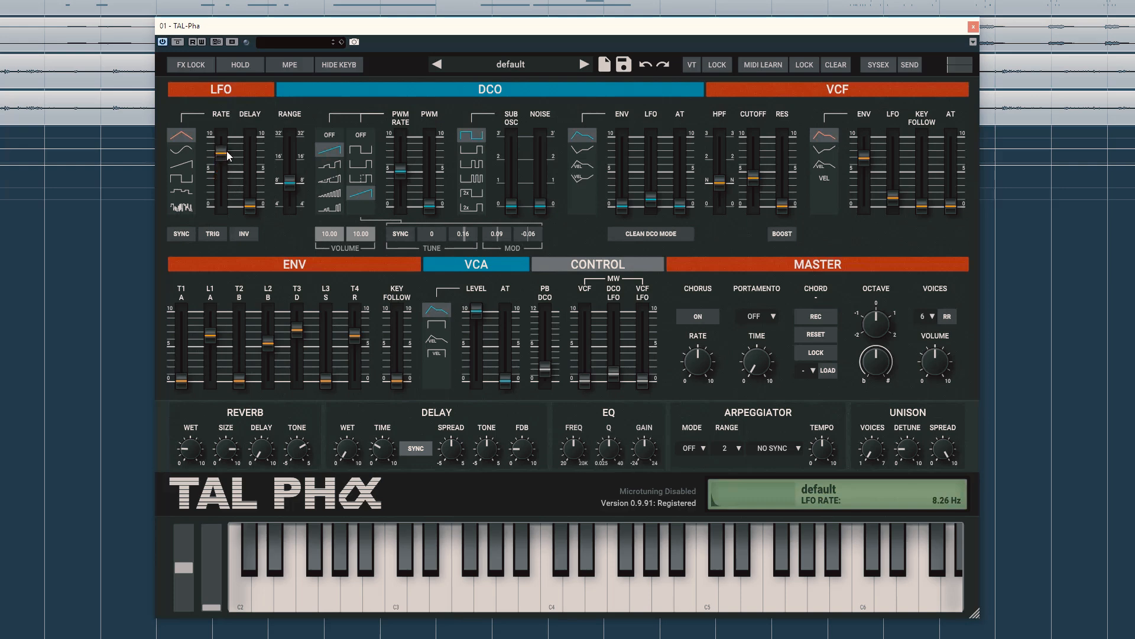
{"action": "left_click_drag", "start_coordinate": [226, 150], "coordinate": [233, 208]}
{"action": "left_click_drag", "start_coordinate": [230, 201], "coordinate": [232, 179]}
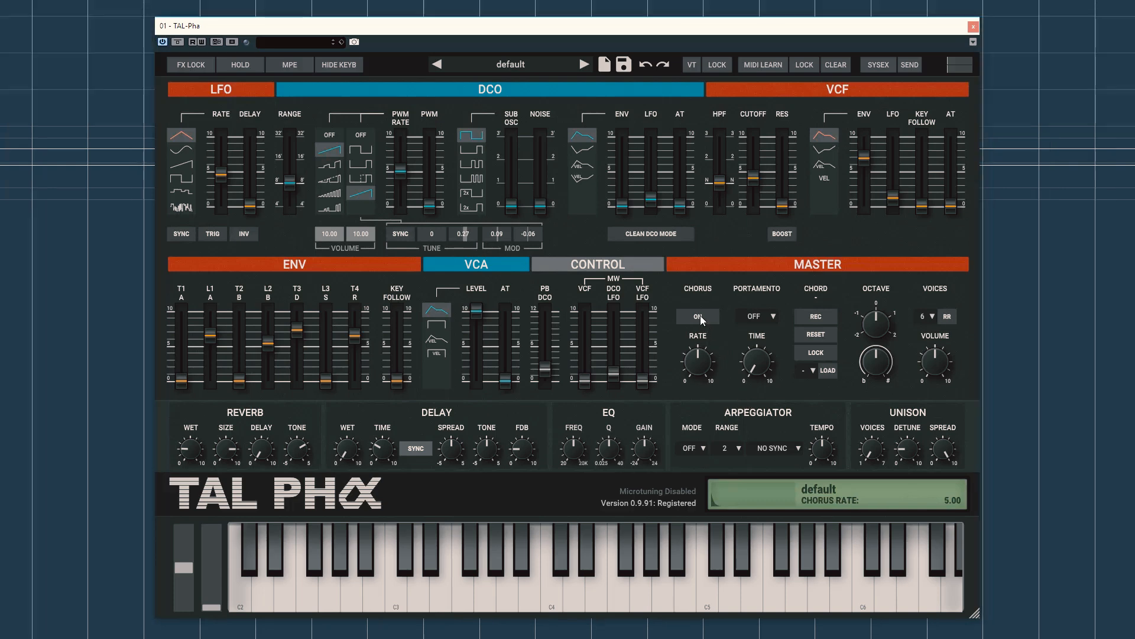
- Turn on the chorus, try its rate at 1.23, and raise the rate above the middle
{"action": "left_click", "coordinate": [700, 318]}
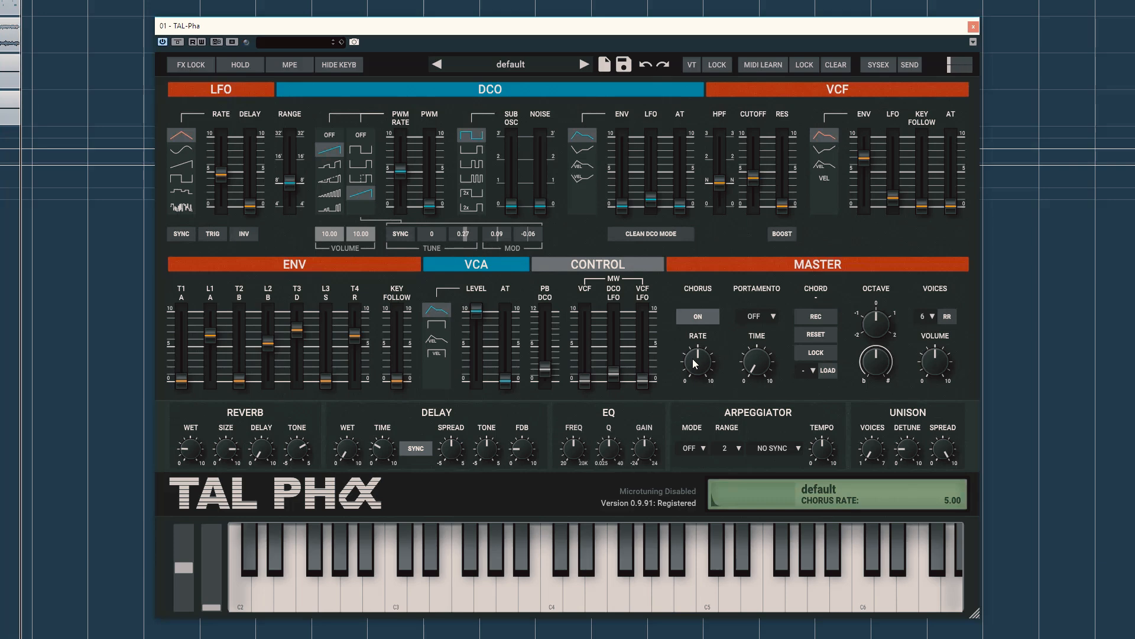
{"action": "left_click_drag", "start_coordinate": [695, 363], "coordinate": [673, 421]}
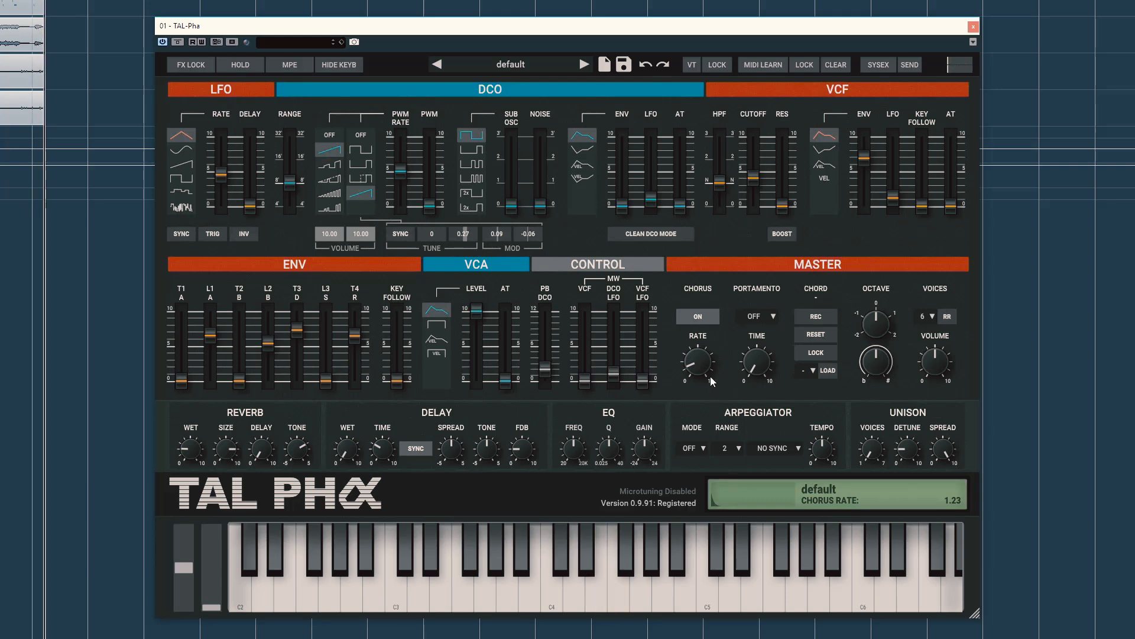
{"action": "left_click_drag", "start_coordinate": [712, 379], "coordinate": [710, 293]}
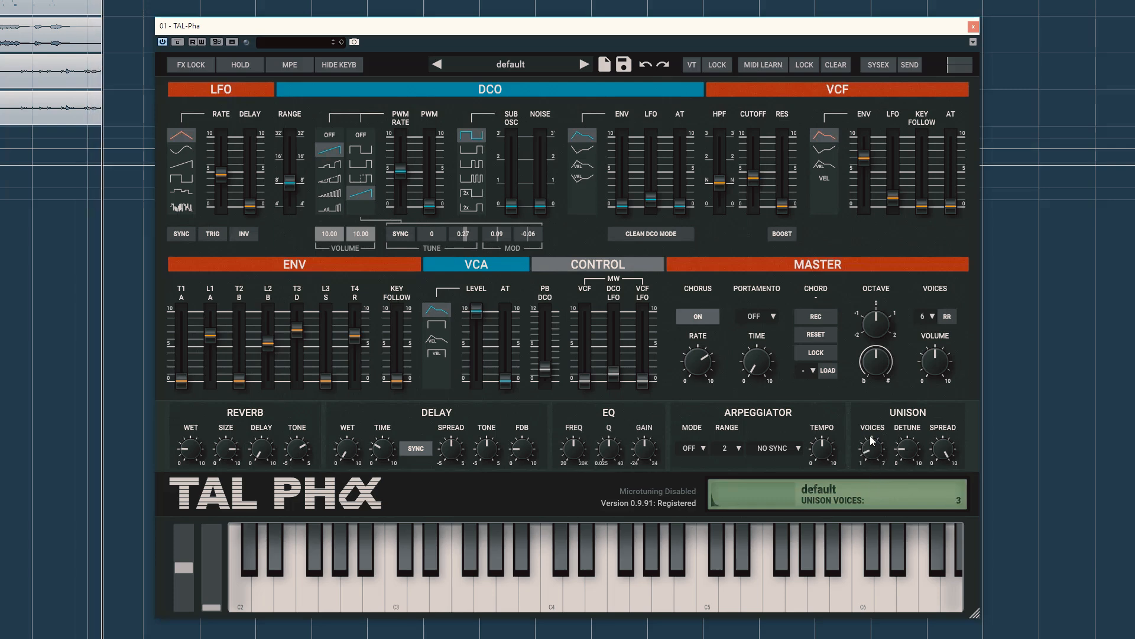
- Try 3 unison voices and raise the number to 6
{"action": "left_click_drag", "start_coordinate": [877, 463], "coordinate": [872, 444]}
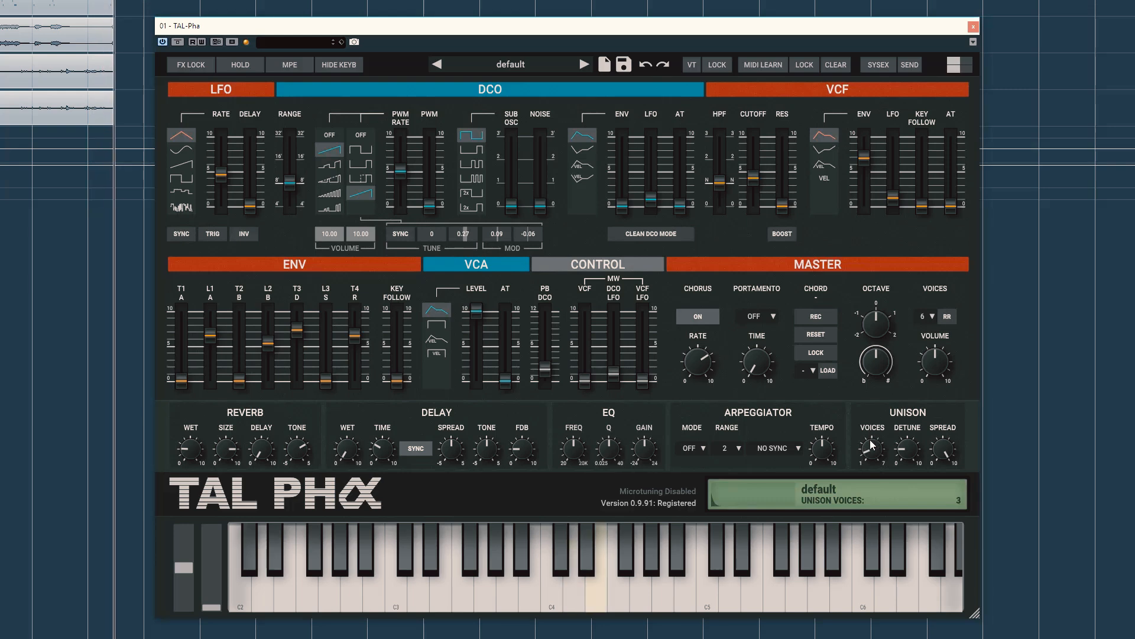
{"action": "left_click_drag", "start_coordinate": [872, 445], "coordinate": [881, 412]}
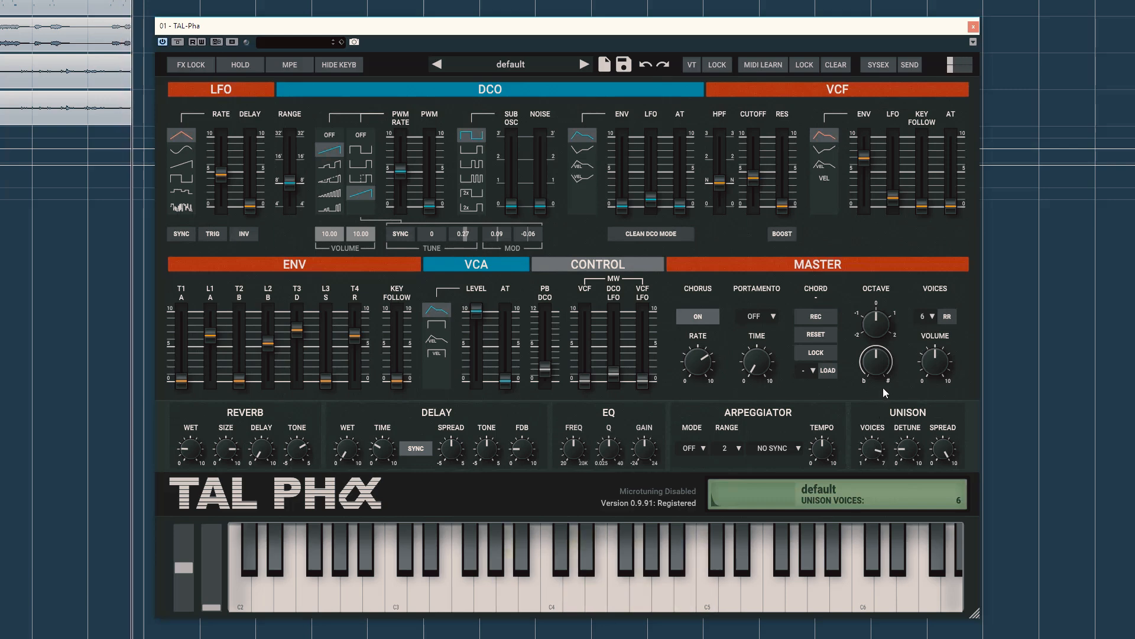
- Raise the unison detune from its near-zero setting
{"action": "mouse_move", "coordinate": [884, 377]}
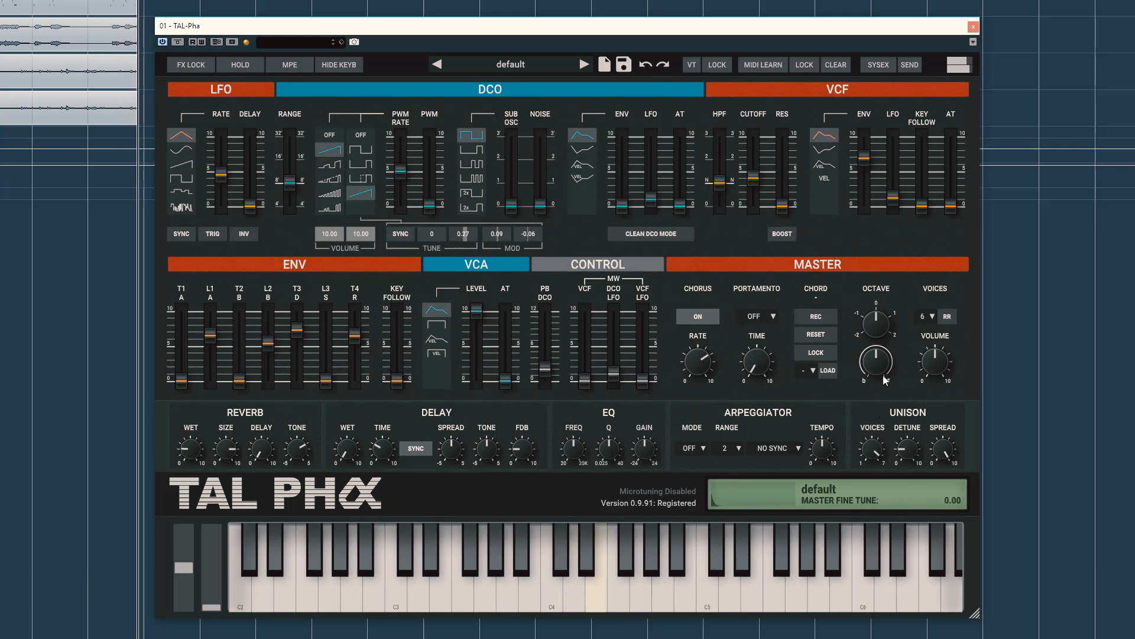
{"action": "mouse_move", "coordinate": [942, 452]}
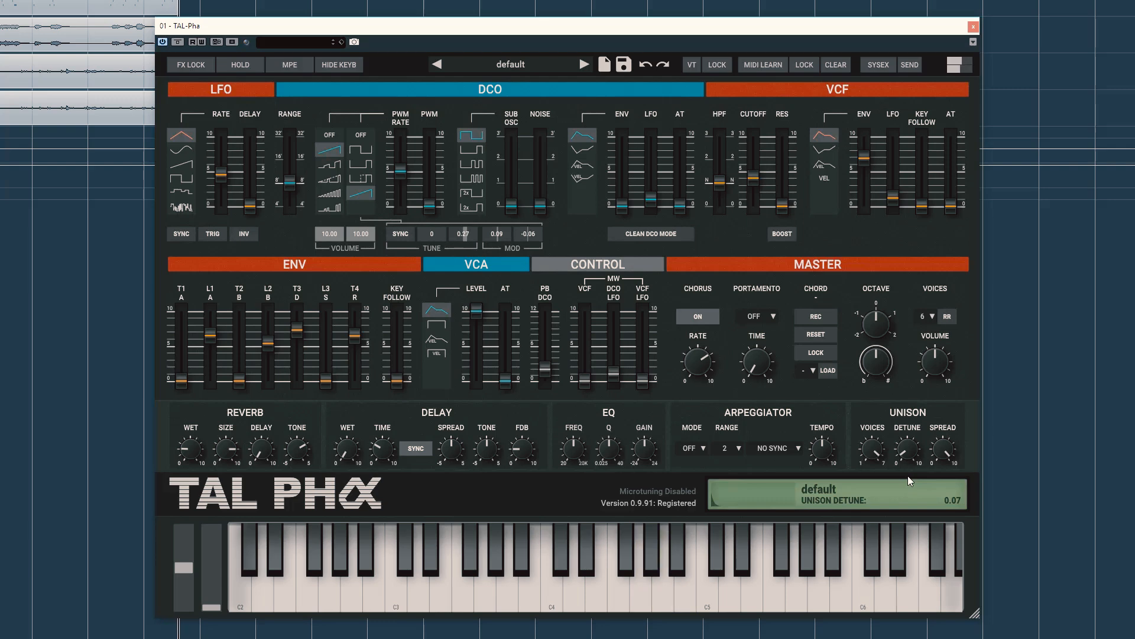
{"action": "left_click_drag", "start_coordinate": [910, 455], "coordinate": [913, 430]}
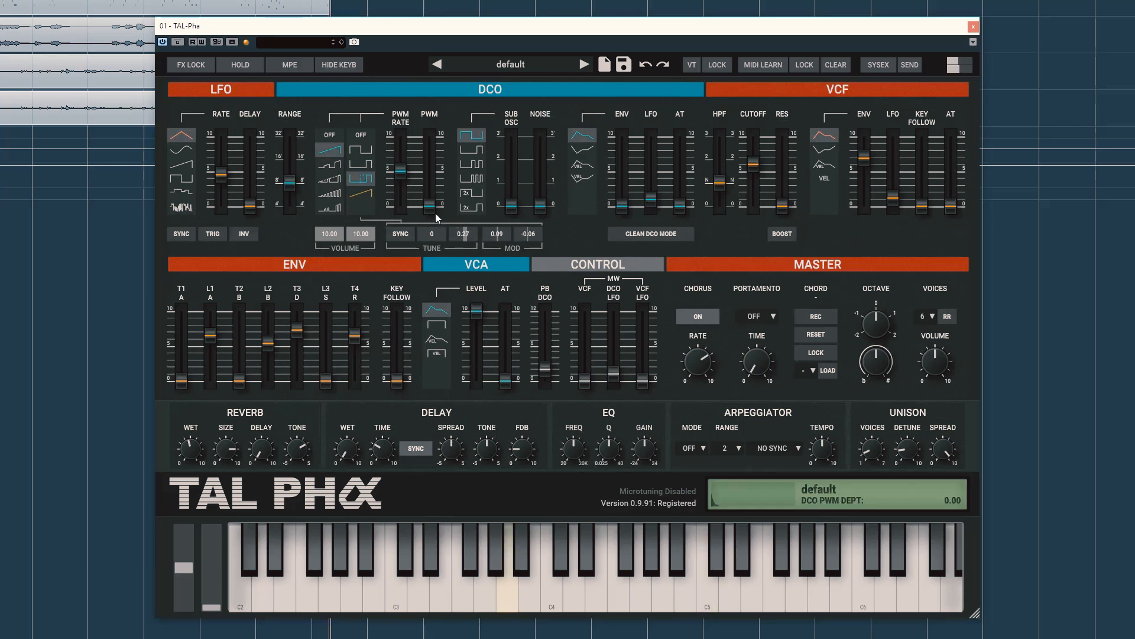
- Raise the DCO PWM depth above the middle and start naming the preset in the Let's Make a Noise folder
{"action": "left_click_drag", "start_coordinate": [430, 205], "coordinate": [446, 145]}
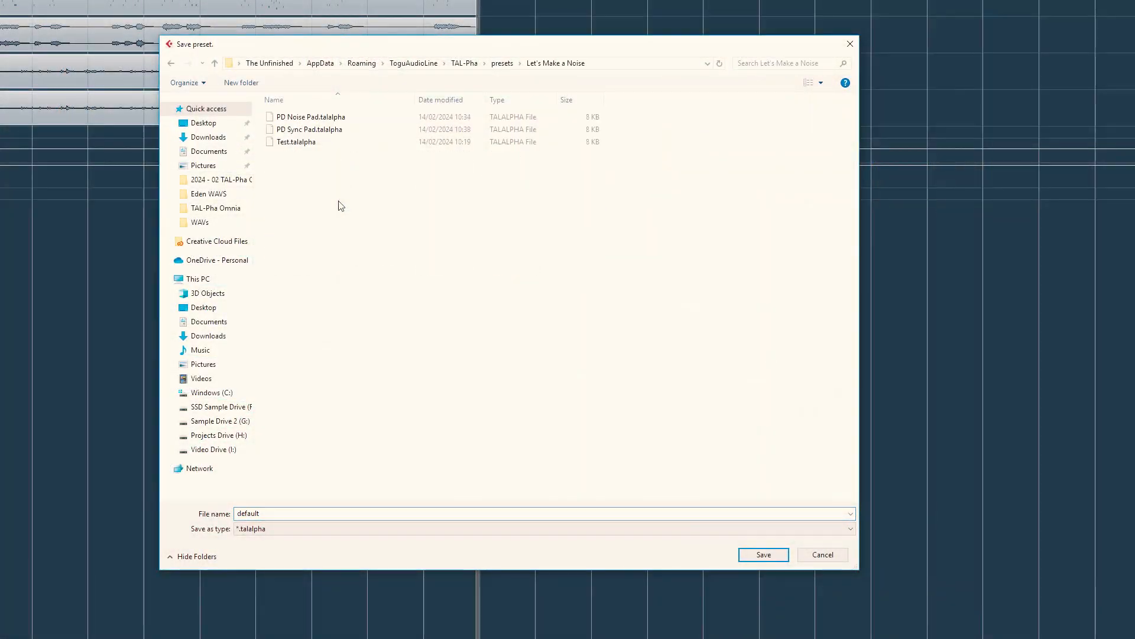
{"action": "double_click", "coordinate": [273, 515]}
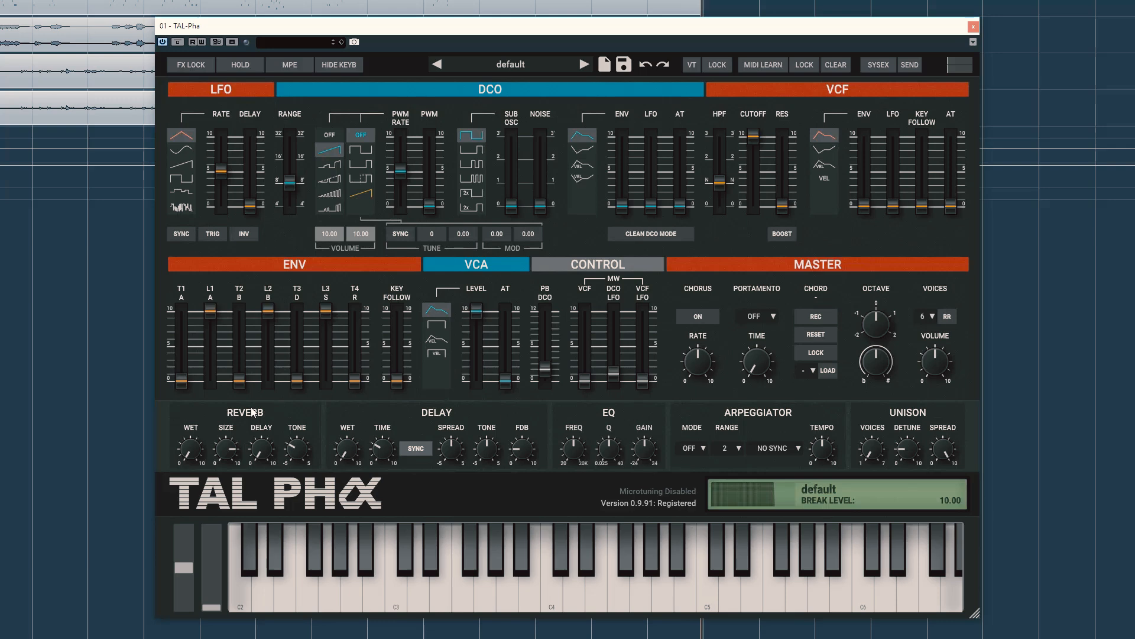
- Raise the VCF envelope amount to about 8, lower the cutoff slightly below the middle, and lengthen the envelope's release to about 6
{"action": "left_click_drag", "start_coordinate": [867, 207], "coordinate": [868, 152]}
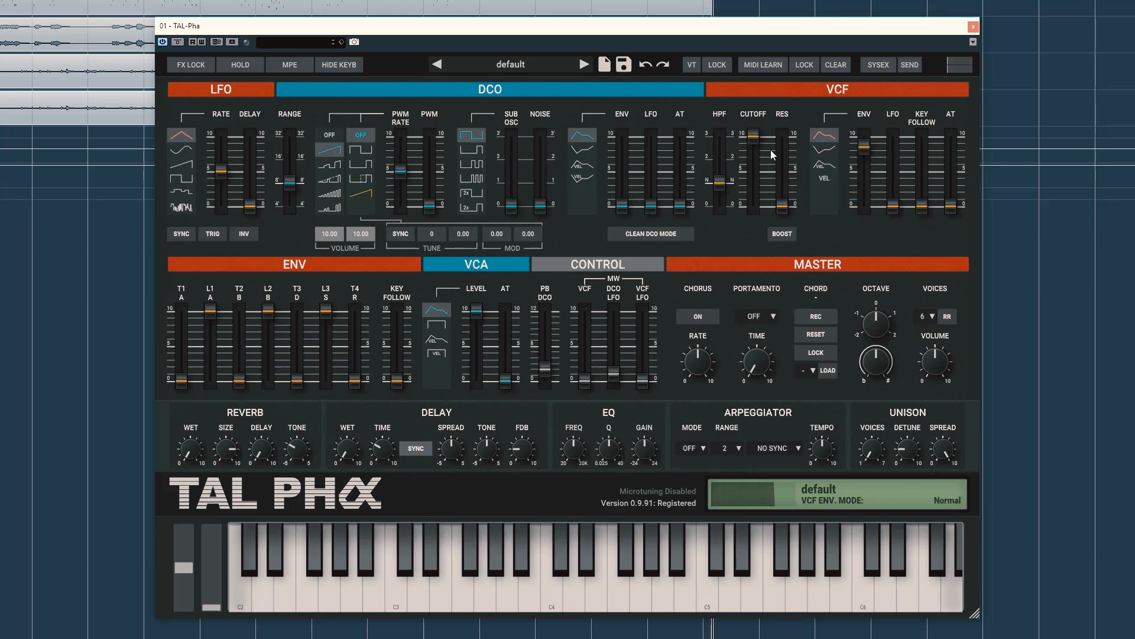
{"action": "left_click_drag", "start_coordinate": [761, 184], "coordinate": [761, 194]}
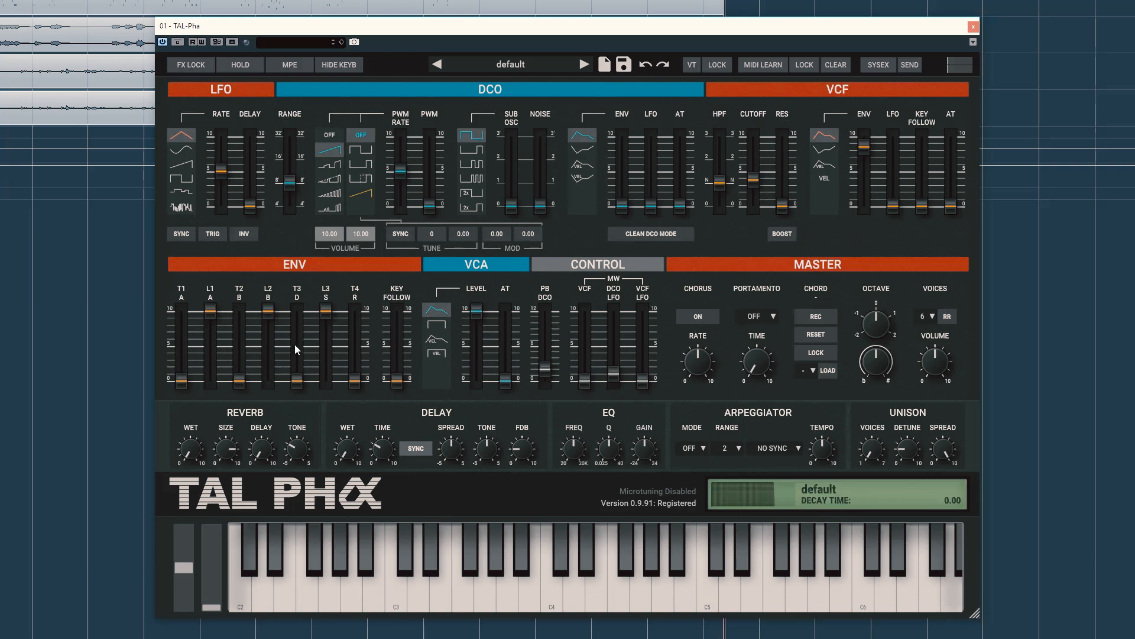
{"action": "left_click_drag", "start_coordinate": [355, 381], "coordinate": [359, 334]}
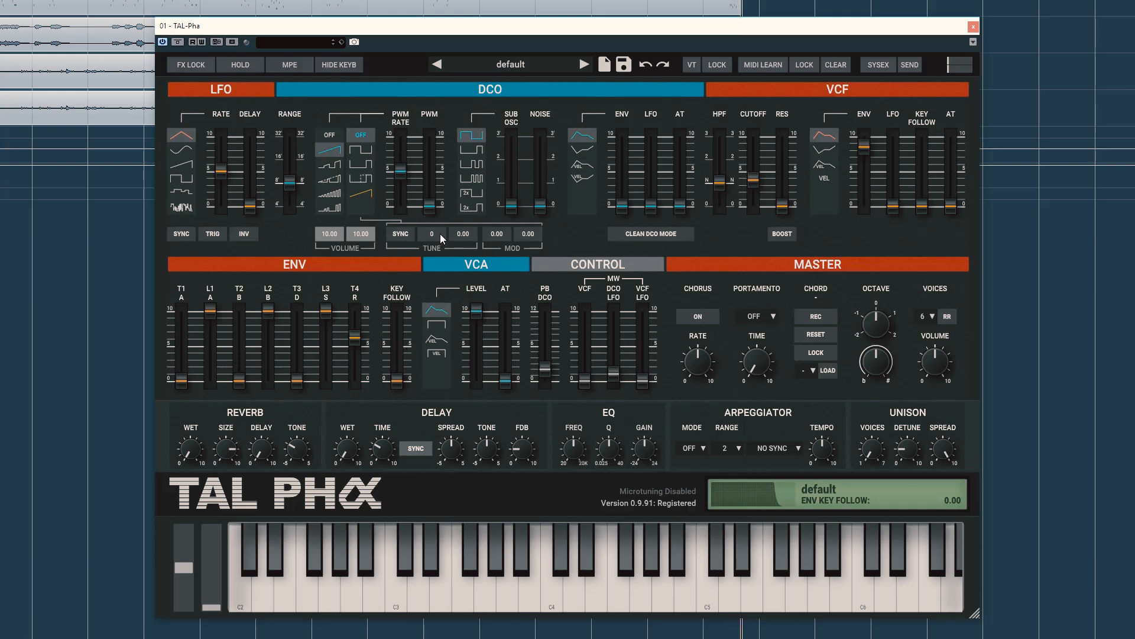
- Set the DCO pulse waveform to saw, and give the envelope a decay time of about 6 and a sustain level slightly below the middle
{"action": "left_click", "coordinate": [362, 194]}
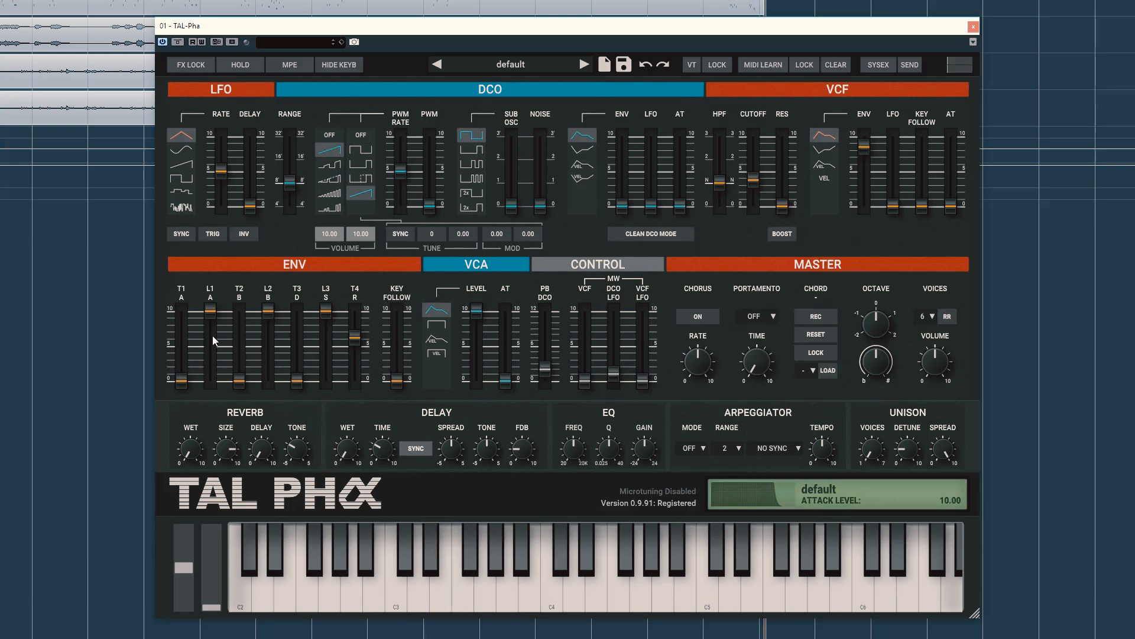
{"action": "left_click_drag", "start_coordinate": [331, 311], "coordinate": [310, 328]}
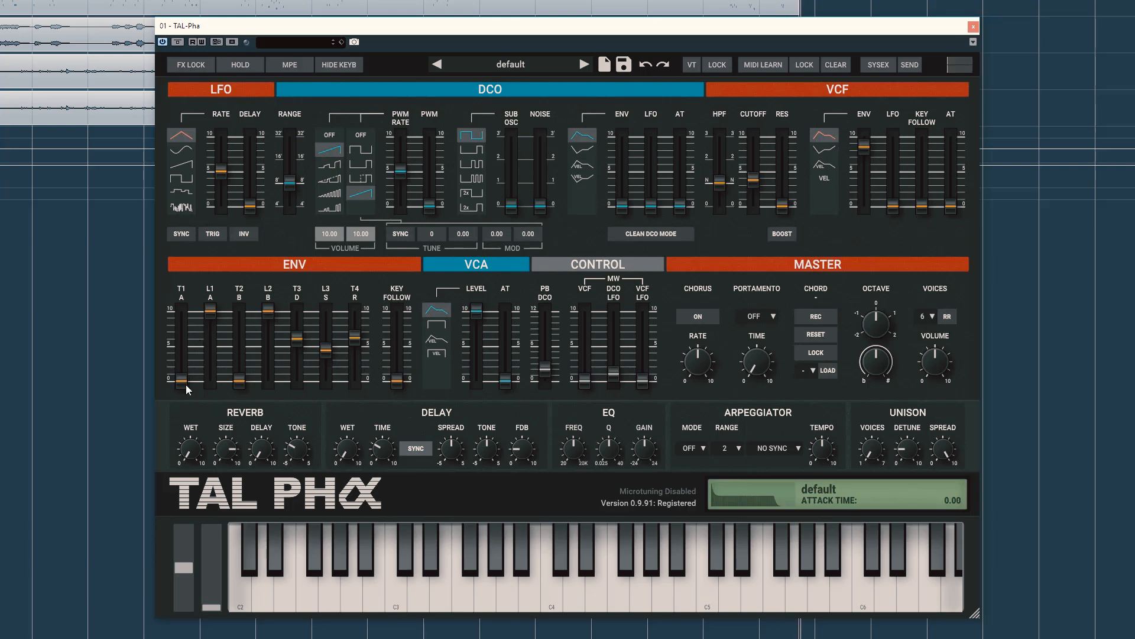
- Raise the envelope's attack time and break time to about 7 and lower the break level to about 8
{"action": "left_click_drag", "start_coordinate": [185, 382], "coordinate": [199, 330]}
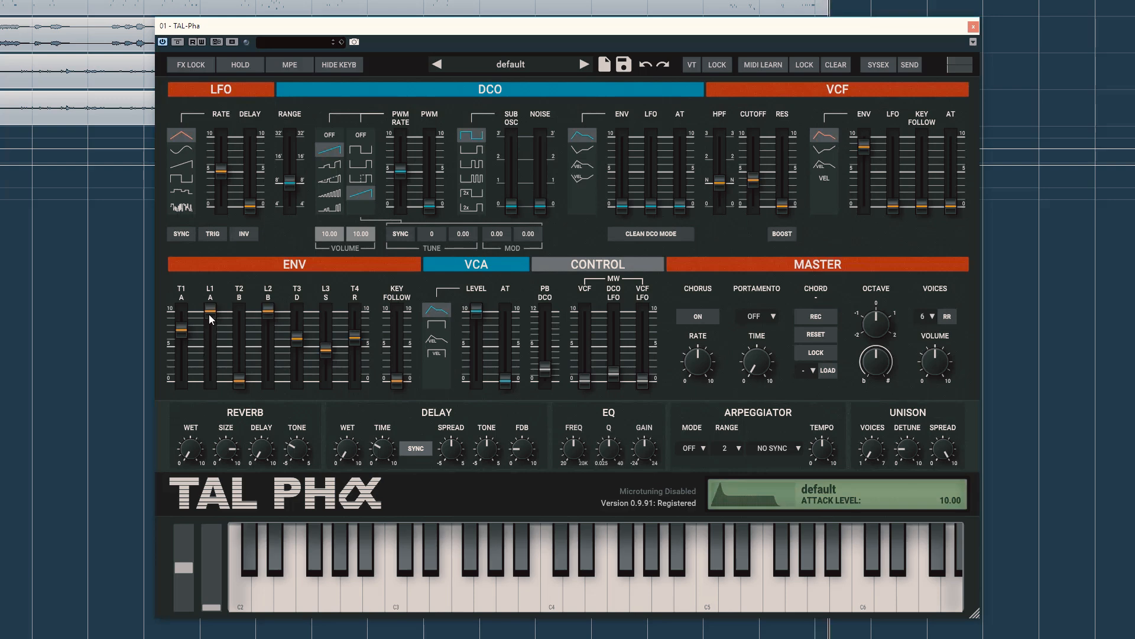
{"action": "mouse_move", "coordinate": [218, 311]}
{"action": "left_mouse_down"}
{"action": "mouse_move", "coordinate": [211, 372]}
{"action": "mouse_move", "coordinate": [214, 327]}
{"action": "left_mouse_up"}
{"action": "left_click_drag", "start_coordinate": [239, 379], "coordinate": [240, 329]}
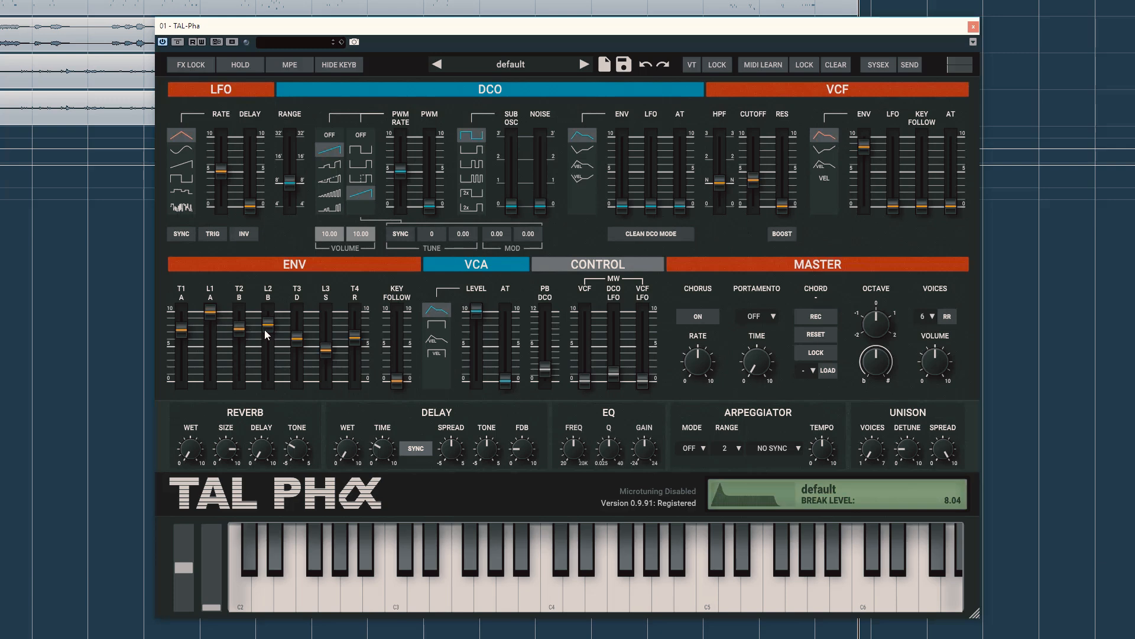
{"action": "left_click_drag", "start_coordinate": [264, 363], "coordinate": [263, 330]}
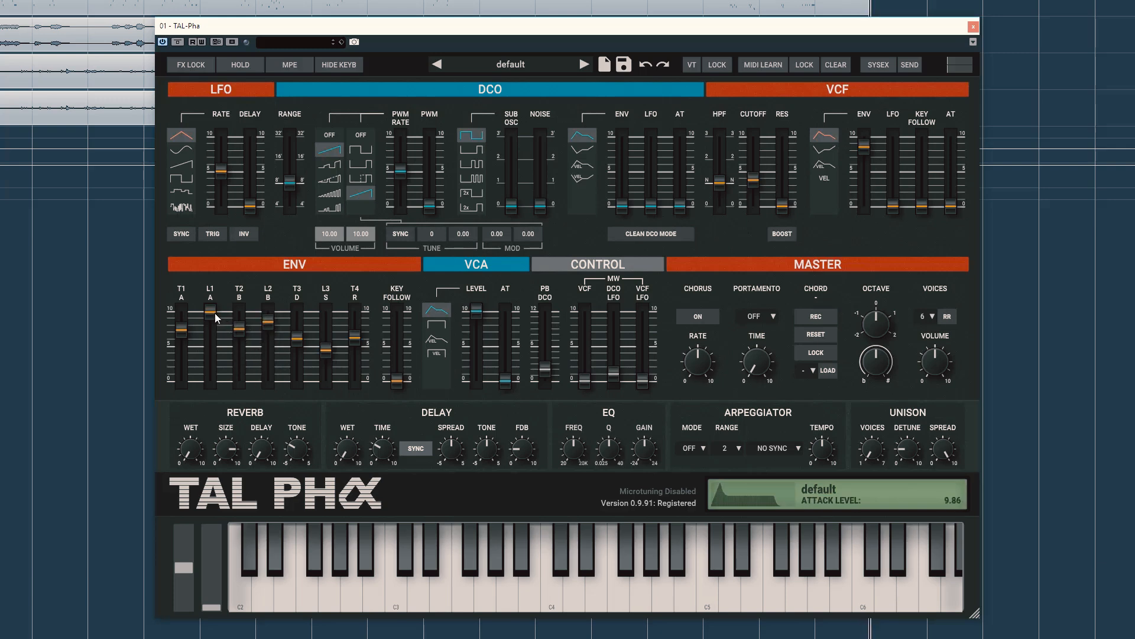
- Lower the envelope's attack and break levels below the middle, try a break time of 7.79, and drop it to 0
{"action": "left_click_drag", "start_coordinate": [213, 365], "coordinate": [237, 342]}
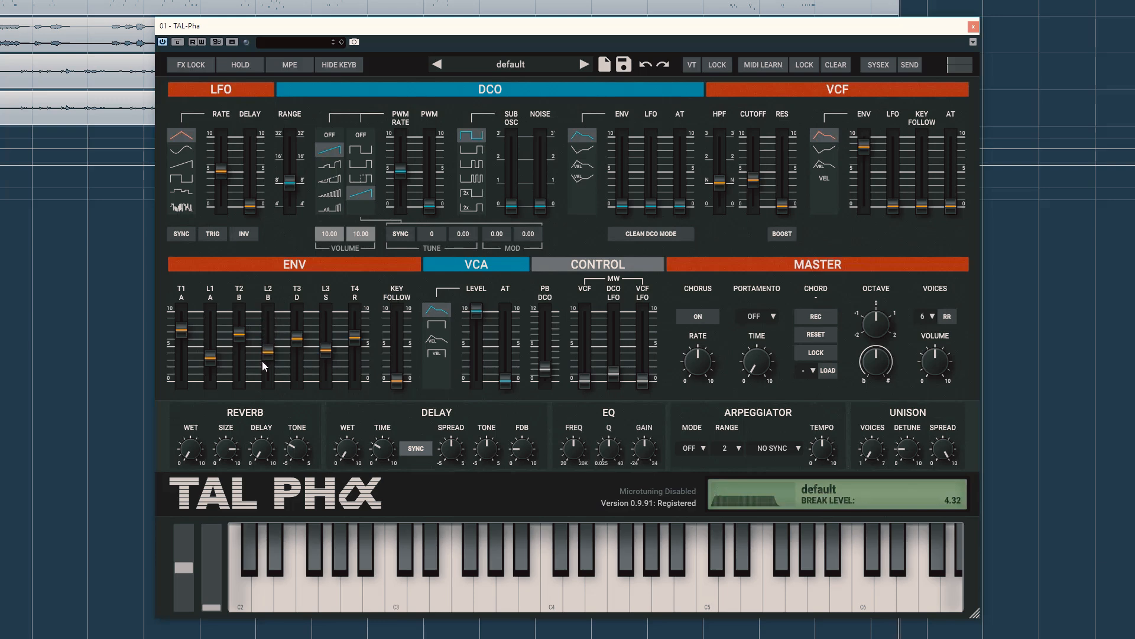
{"action": "left_click_drag", "start_coordinate": [234, 361], "coordinate": [233, 352]}
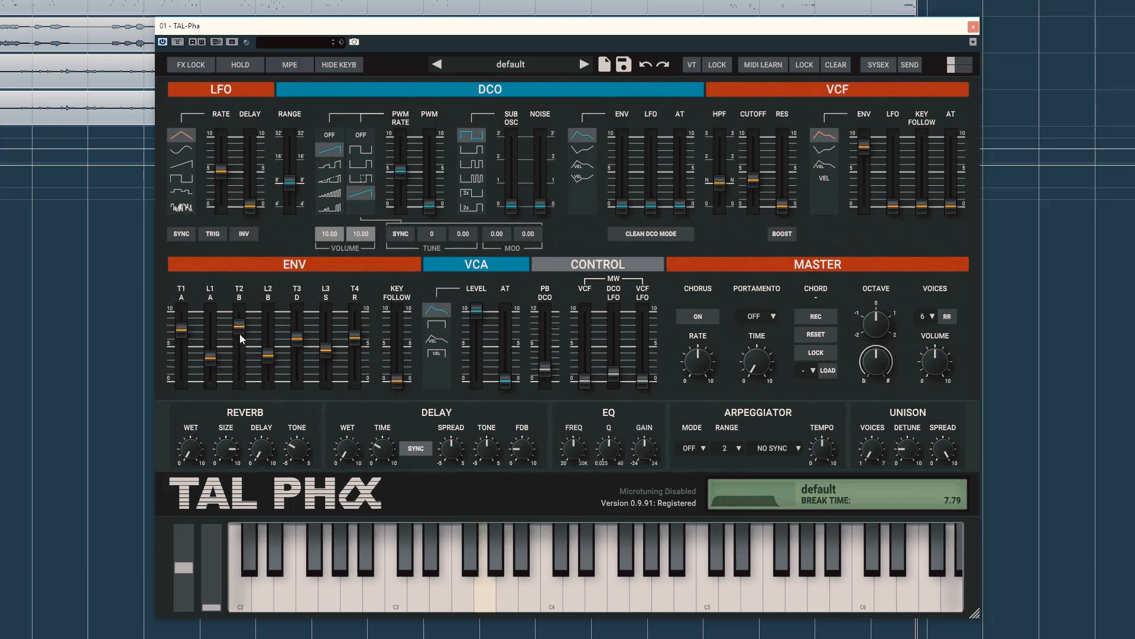
{"action": "left_click_drag", "start_coordinate": [240, 333], "coordinate": [240, 416]}
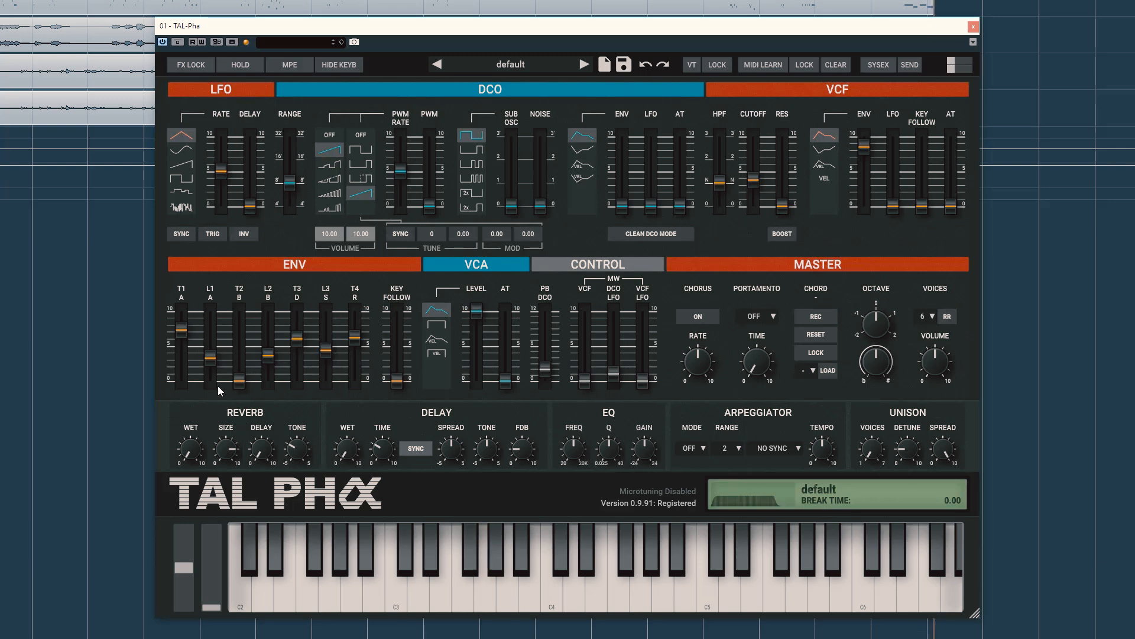
- Raise the attack level to about 8.5, drop the break level to 0, and set the break time to 2.95
{"action": "left_click_drag", "start_coordinate": [211, 357], "coordinate": [216, 317]}
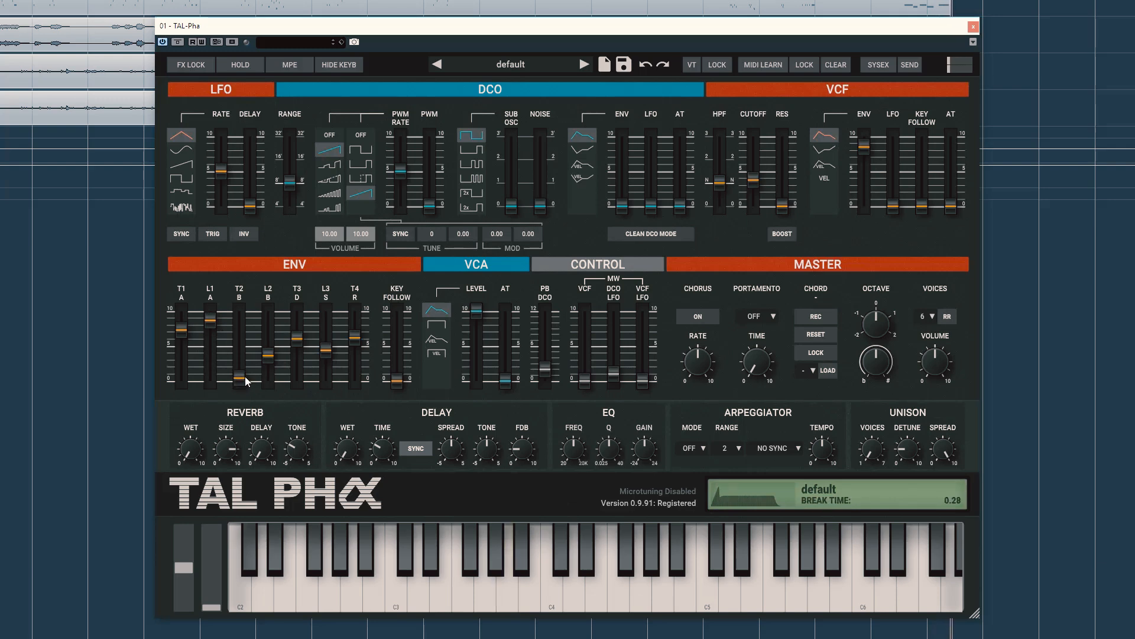
{"action": "left_click_drag", "start_coordinate": [245, 376], "coordinate": [268, 351]}
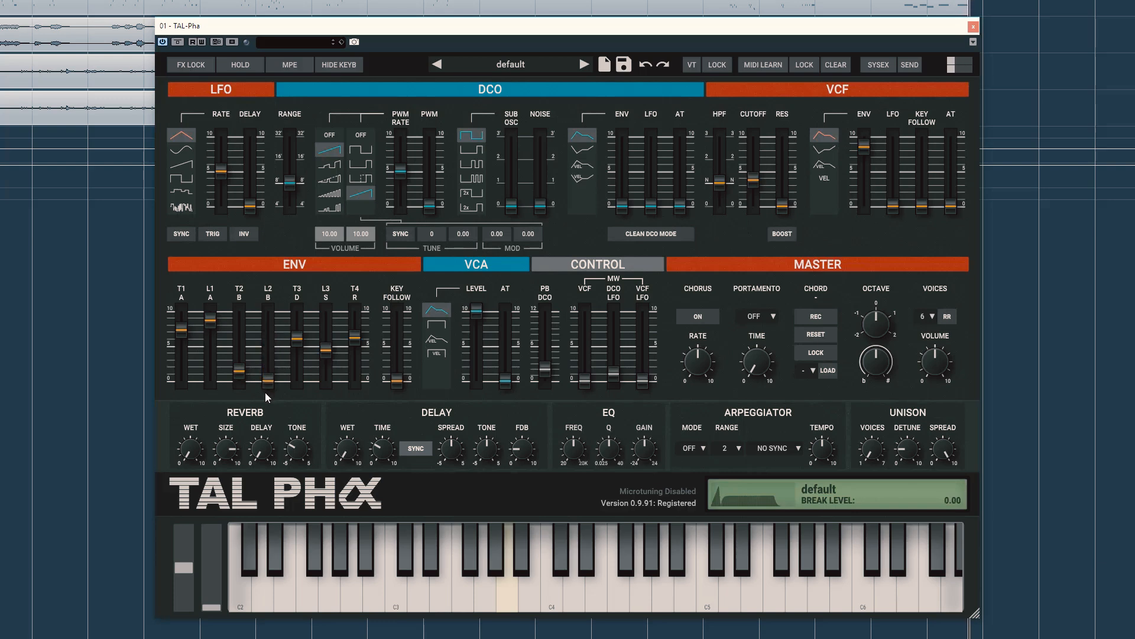
{"action": "left_click_drag", "start_coordinate": [238, 370], "coordinate": [236, 359]}
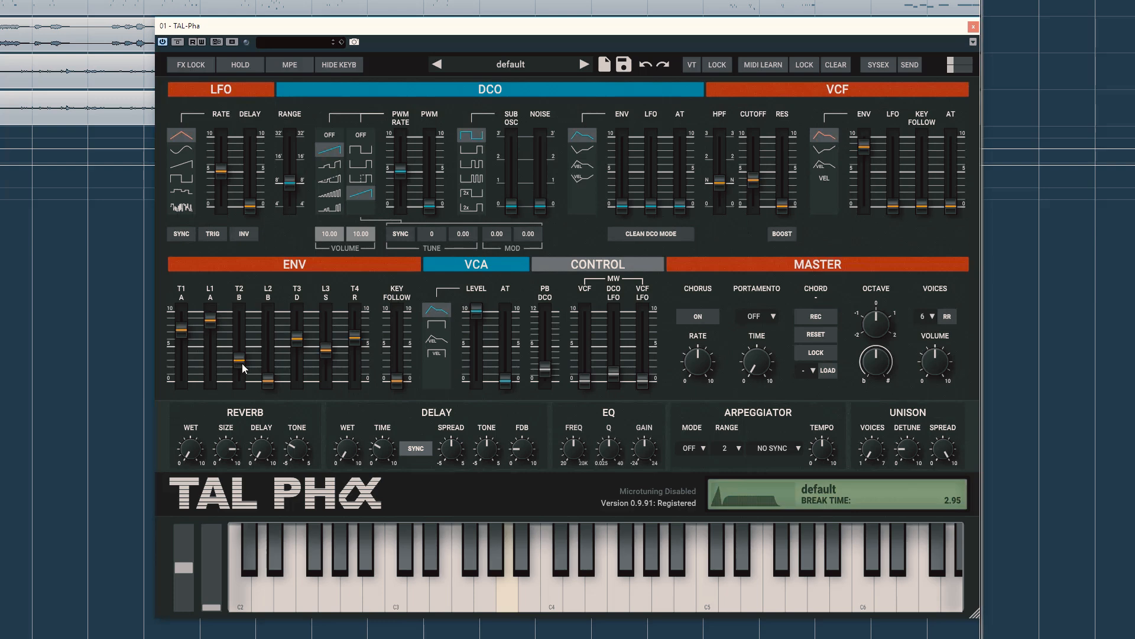
- Refine the decay and sustain, shorten the attack time, and set the attack level to 8.11, break time to 3.65 and break level to 4.91
{"action": "left_click_drag", "start_coordinate": [296, 338], "coordinate": [322, 362]}
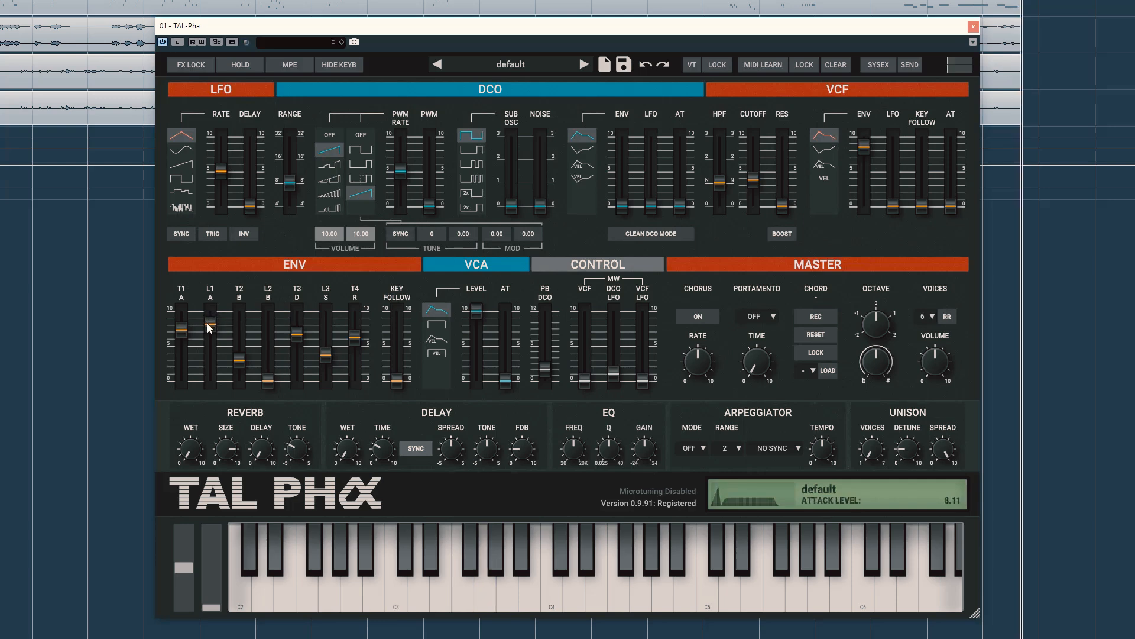
{"action": "left_click_drag", "start_coordinate": [207, 323], "coordinate": [178, 369]}
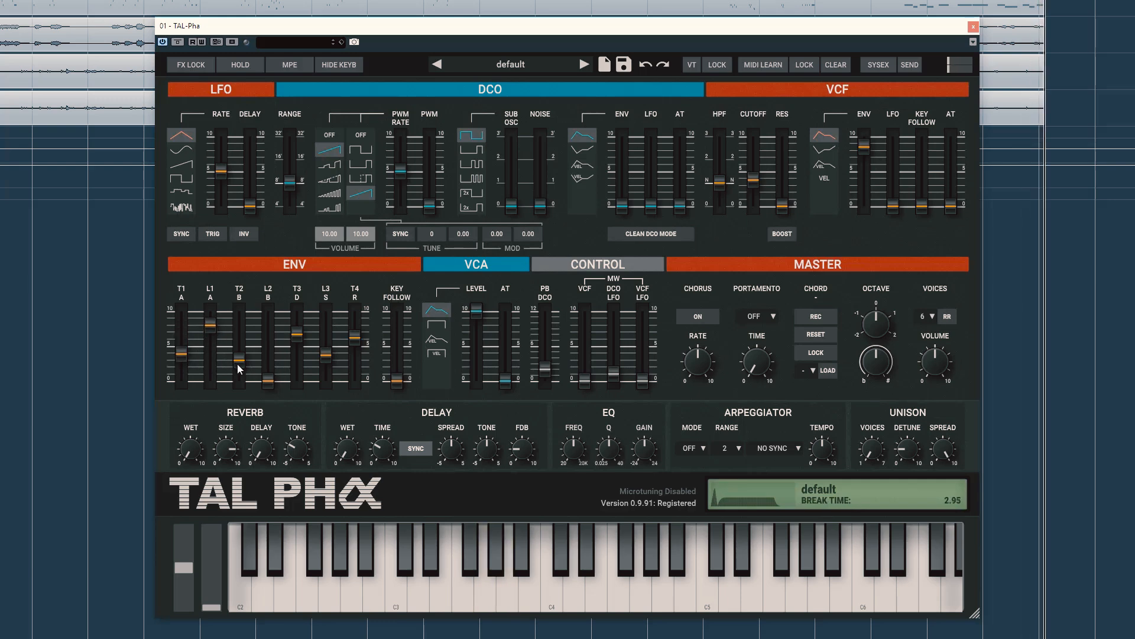
{"action": "mouse_move", "coordinate": [237, 362]}
{"action": "left_mouse_down"}
{"action": "mouse_move", "coordinate": [239, 345]}
{"action": "mouse_move", "coordinate": [239, 360]}
{"action": "left_mouse_up"}
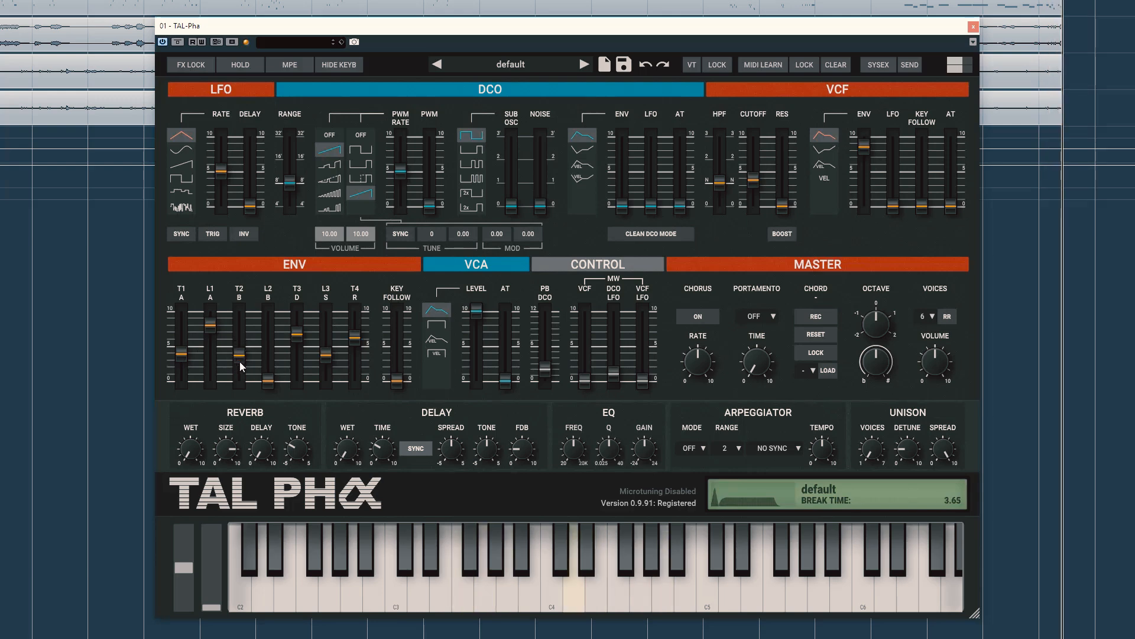
{"action": "left_click_drag", "start_coordinate": [267, 379], "coordinate": [281, 345]}
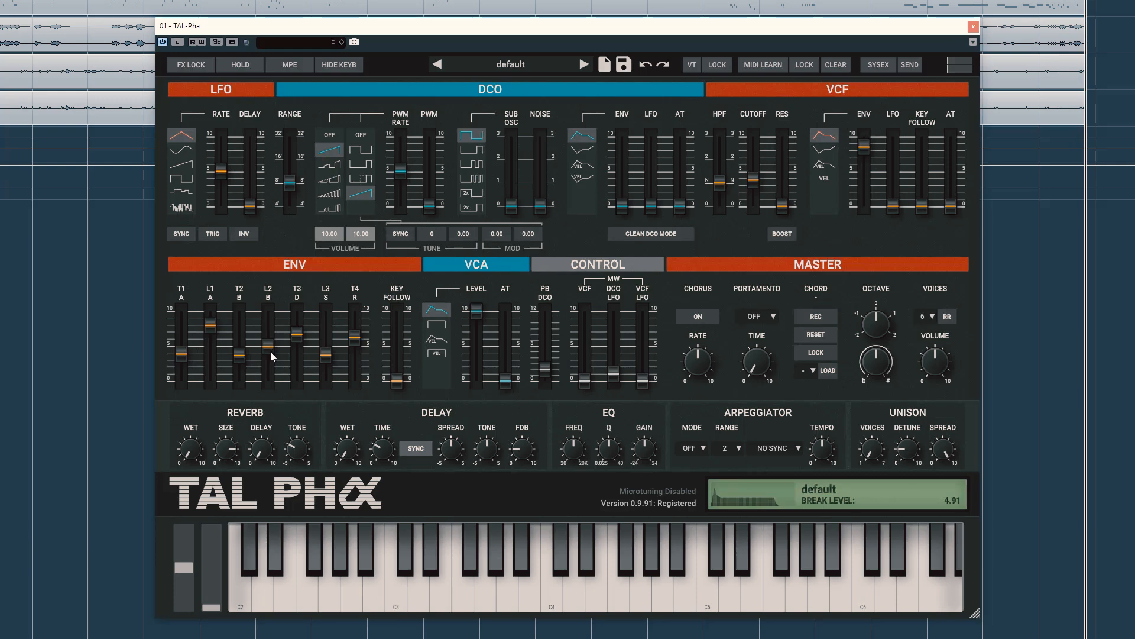
- Lower the envelope's break level to about 1, raise the attack time to about 7, and record a chord for chord mode
{"action": "left_click_drag", "start_coordinate": [271, 352], "coordinate": [185, 330]}
{"action": "left_click", "coordinate": [212, 338]}
{"action": "left_click", "coordinate": [186, 357]}
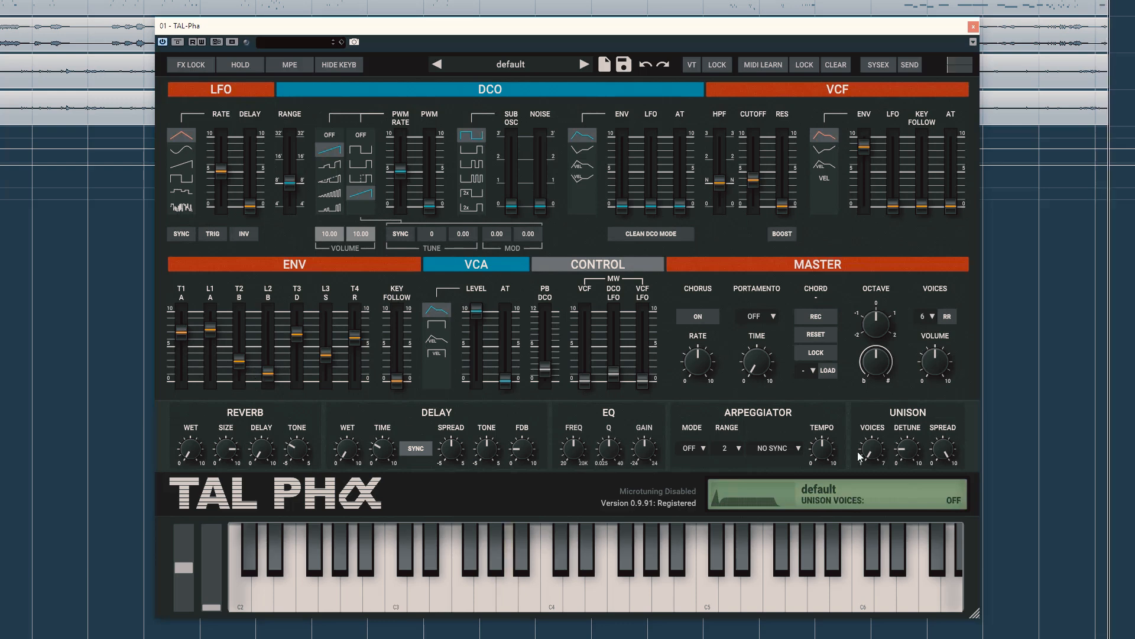
{"action": "left_click", "coordinate": [820, 318]}
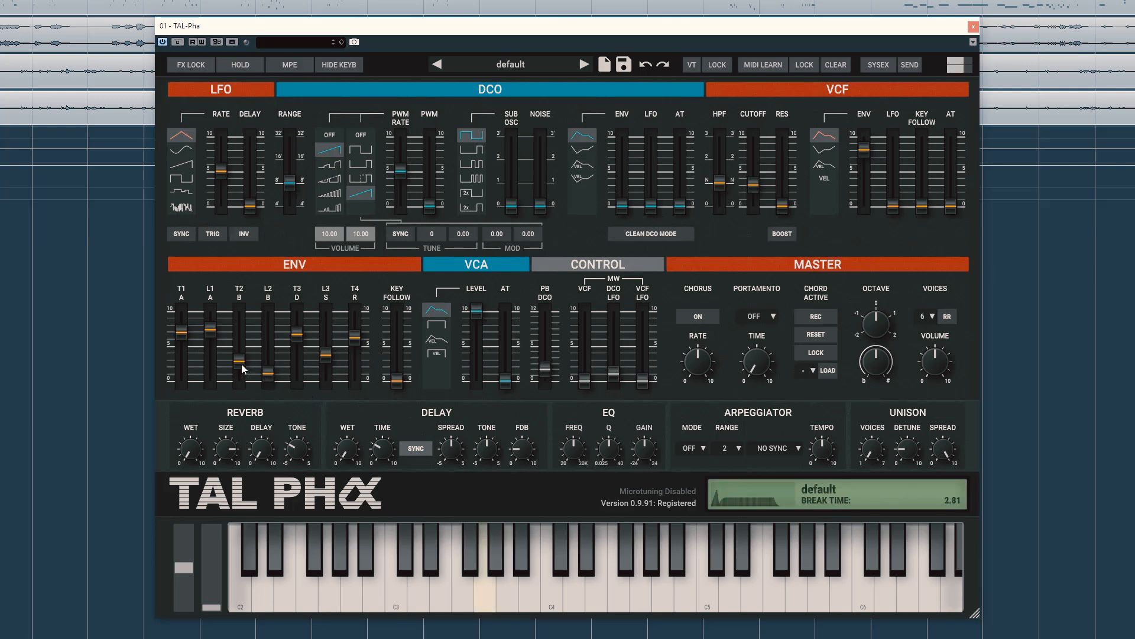
- Try a break time of 6.17, raise the break level above the middle, and shorten the attack time to 5.61
{"action": "left_click_drag", "start_coordinate": [236, 365], "coordinate": [249, 339]}
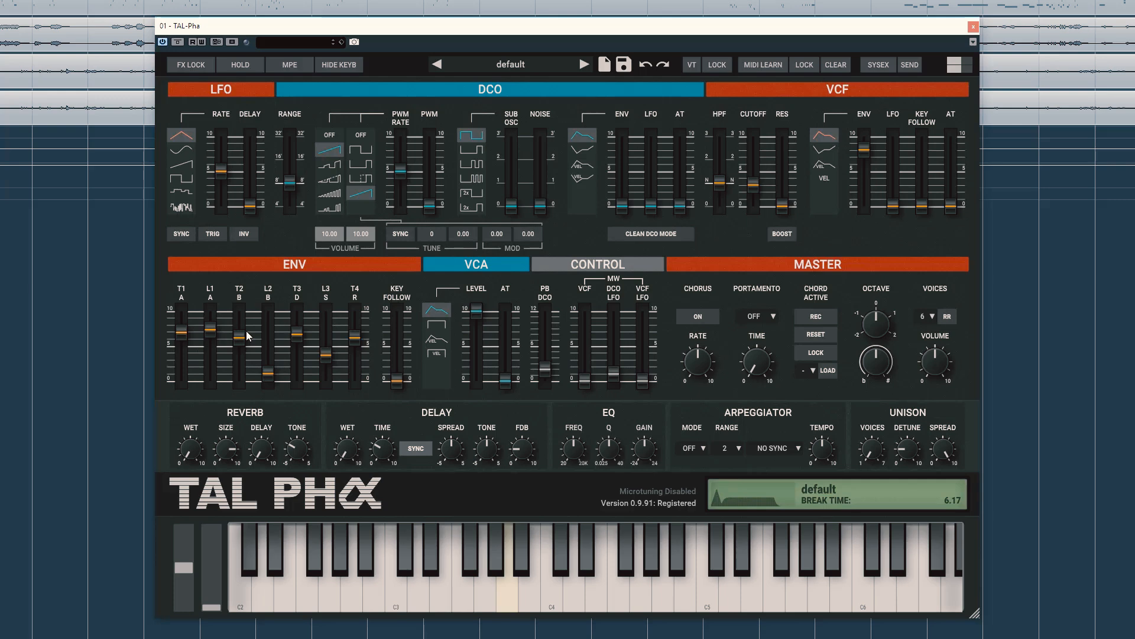
{"action": "left_click_drag", "start_coordinate": [266, 373], "coordinate": [212, 360]}
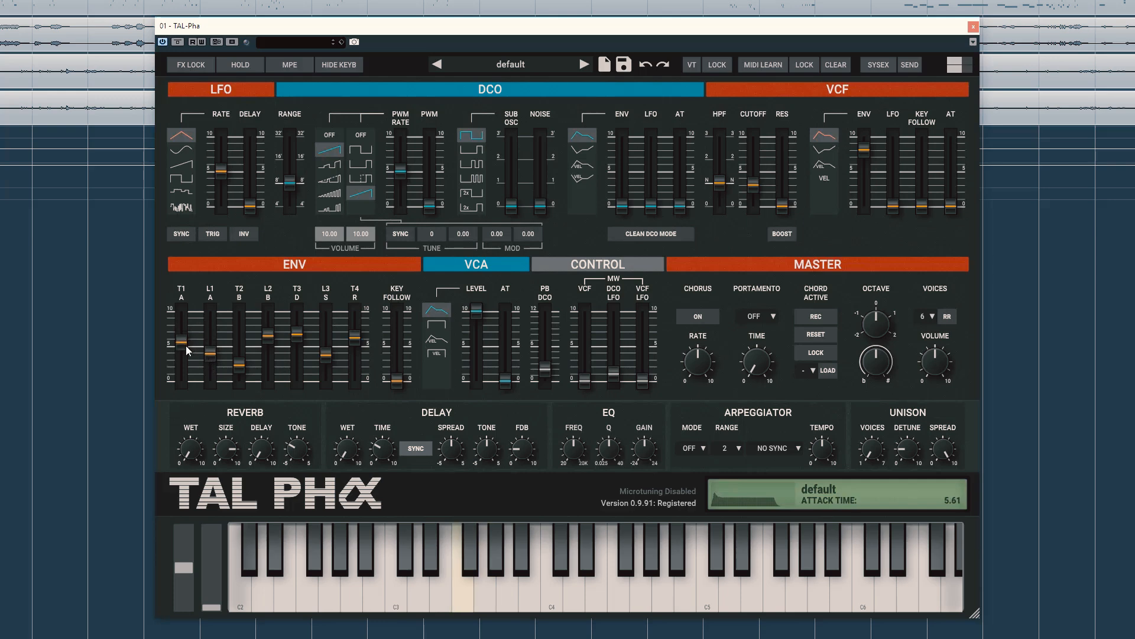
- Raise the attack level to about 8.4, set the break time to 6.31, and lower the break level, decay time and sustain level
{"action": "left_click_drag", "start_coordinate": [208, 360], "coordinate": [210, 322]}
{"action": "left_click_drag", "start_coordinate": [239, 364], "coordinate": [242, 335]}
{"action": "left_click_drag", "start_coordinate": [266, 381], "coordinate": [324, 351]}
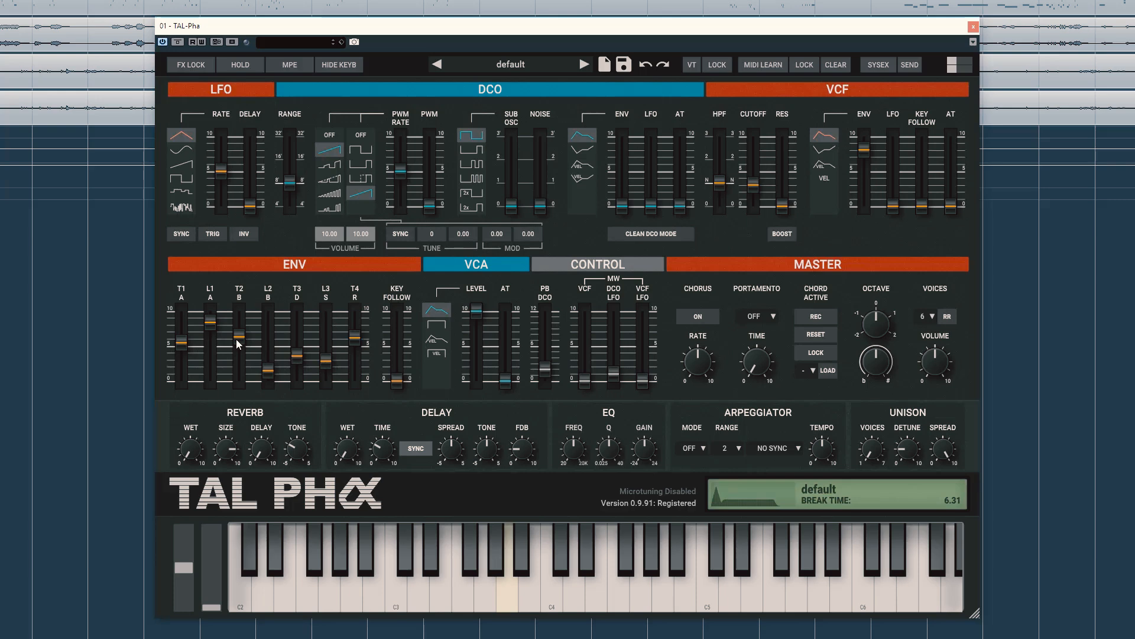
- Shorten the break time to about 1, raise the break level to about 6.5, and lower the attack level to 2.21
{"action": "left_click_drag", "start_coordinate": [239, 343], "coordinate": [239, 375]}
{"action": "left_click_drag", "start_coordinate": [264, 353], "coordinate": [264, 339]}
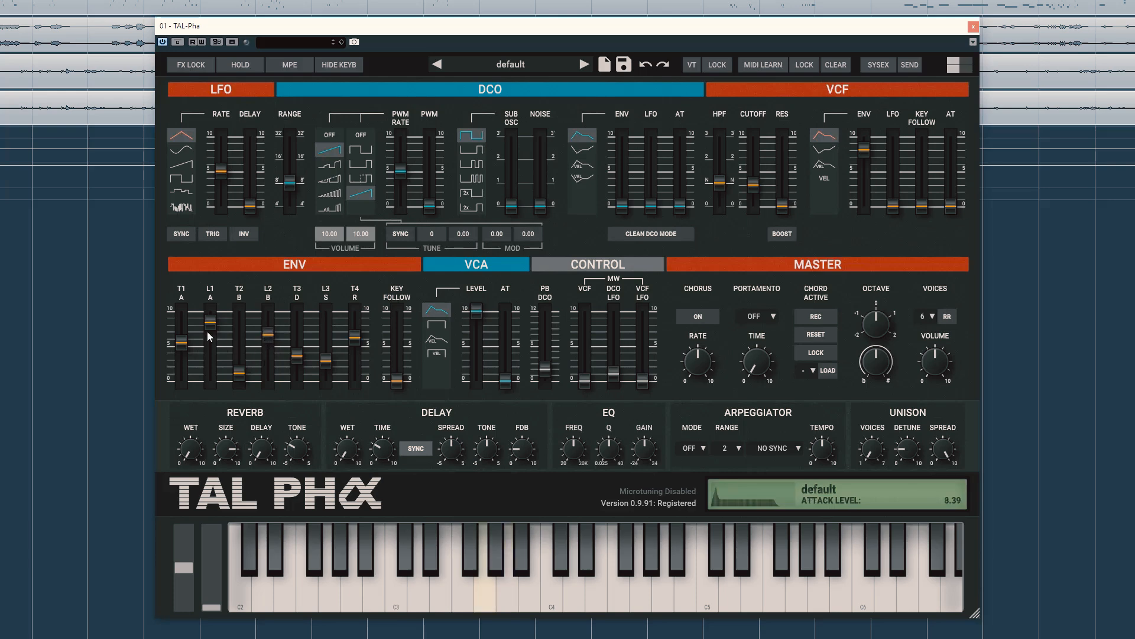
{"action": "left_click_drag", "start_coordinate": [206, 373], "coordinate": [204, 378]}
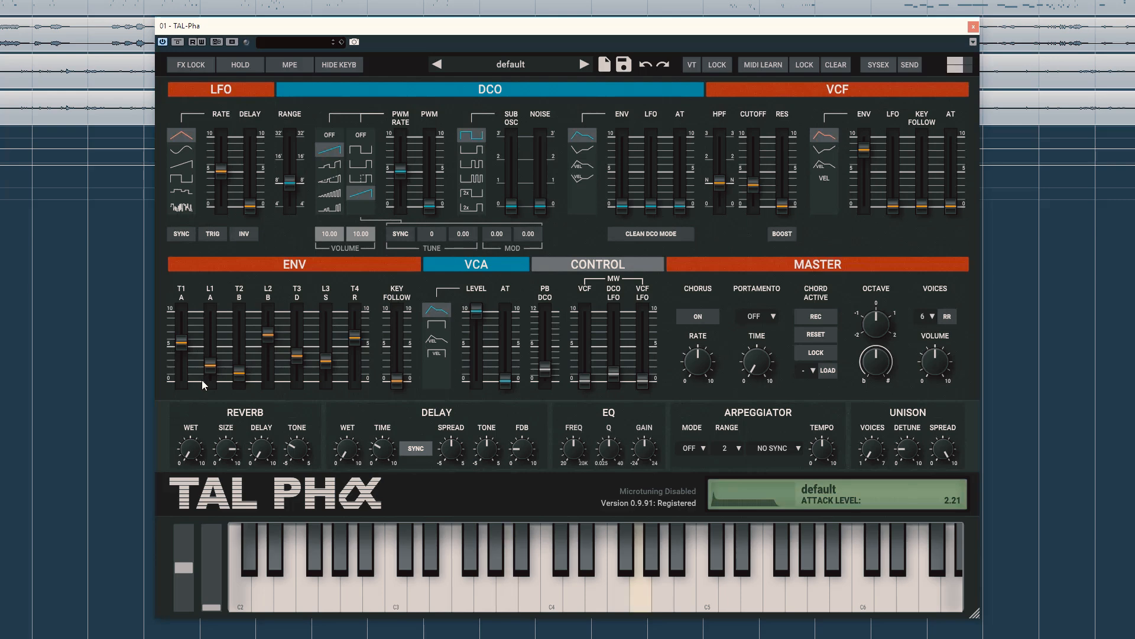
- Try a break time of 3.51, raise it to about 5, and lengthen the attack time to about 7
{"action": "mouse_move", "coordinate": [238, 372]}
{"action": "left_mouse_down"}
{"action": "mouse_move", "coordinate": [236, 333]}
{"action": "mouse_move", "coordinate": [233, 357]}
{"action": "left_mouse_up"}
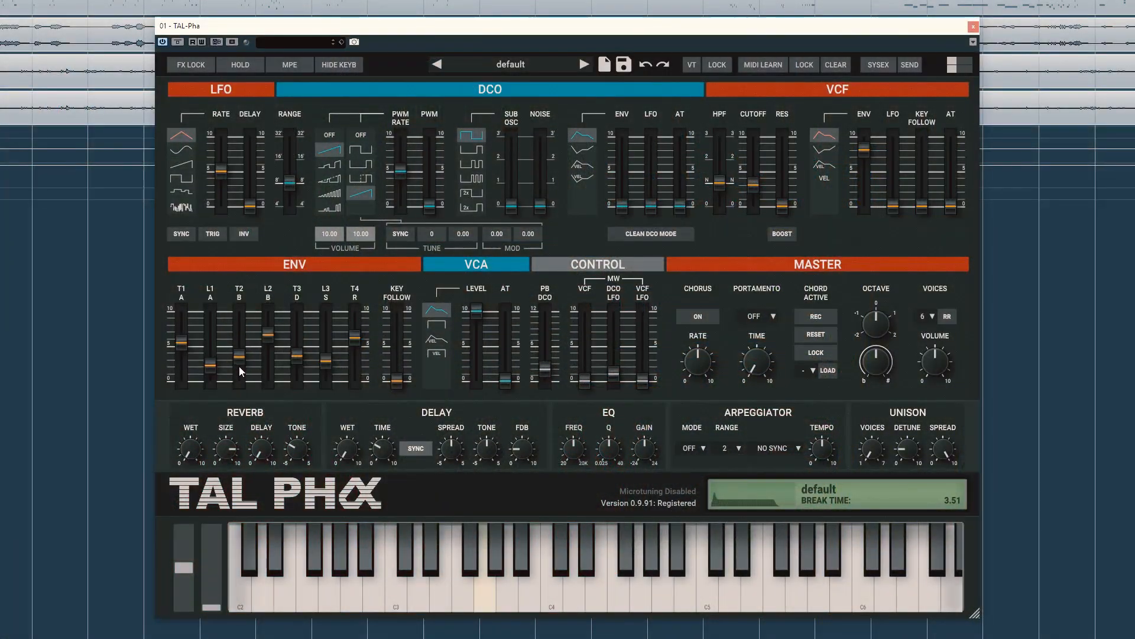
{"action": "left_click_drag", "start_coordinate": [240, 367], "coordinate": [188, 331]}
{"action": "mouse_move", "coordinate": [245, 358]}
{"action": "left_mouse_down"}
{"action": "mouse_move", "coordinate": [239, 374]}
{"action": "mouse_move", "coordinate": [217, 347]}
{"action": "mouse_move", "coordinate": [241, 349]}
{"action": "left_mouse_up"}
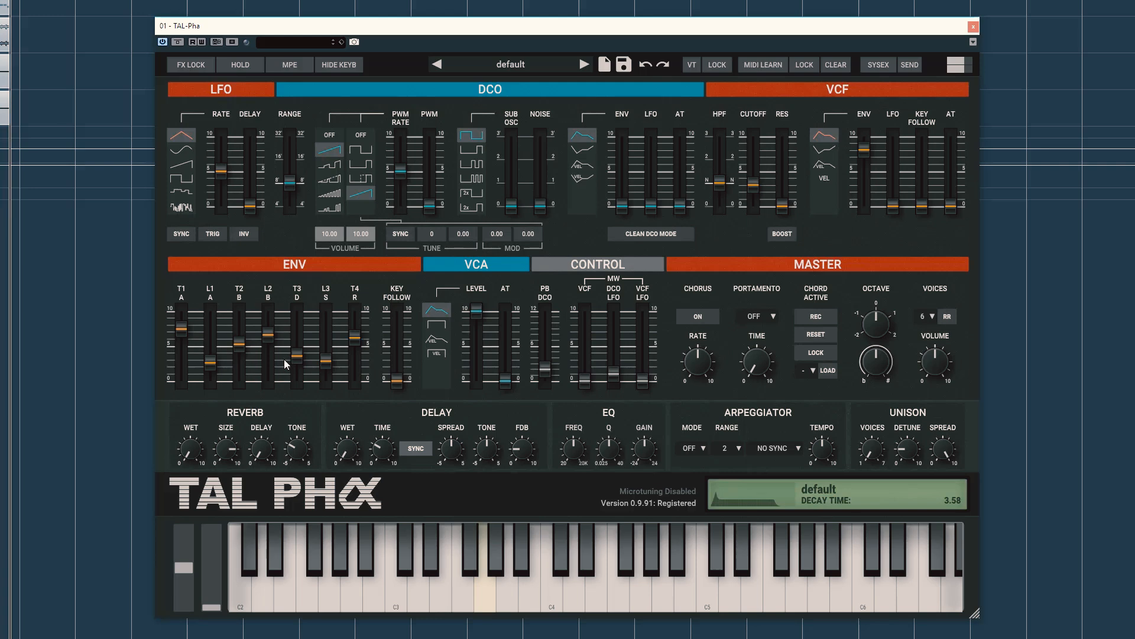
- Set the decay time to 0, sustain level to 4.74 and break level to 8.14, and adjust the attack level to about 2.5
{"action": "left_click_drag", "start_coordinate": [298, 357], "coordinate": [326, 347]}
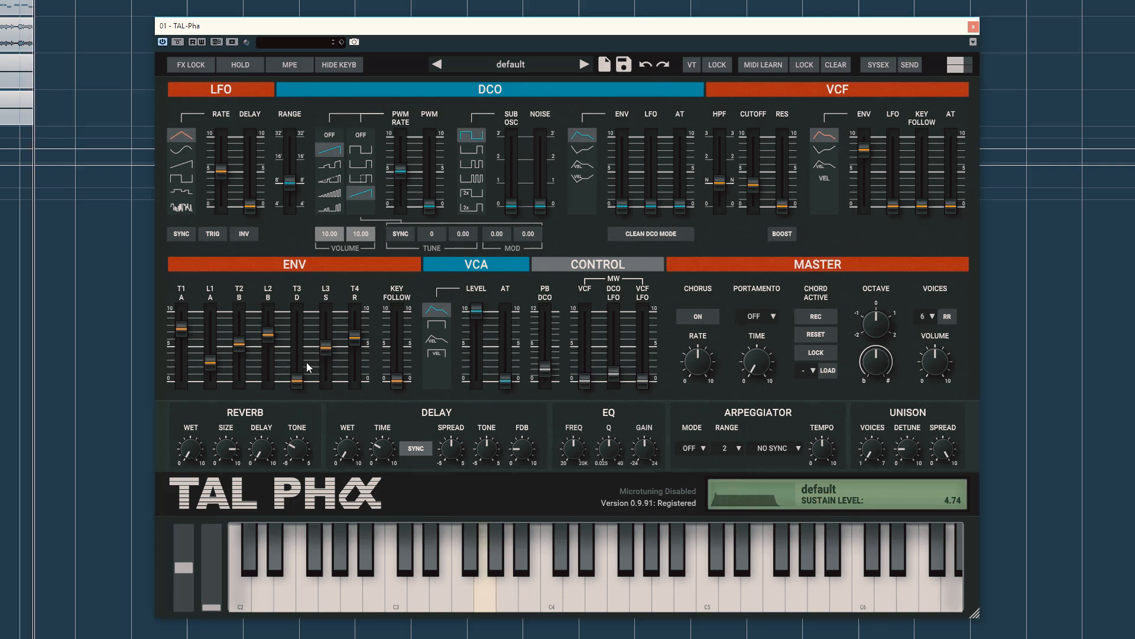
{"action": "left_click_drag", "start_coordinate": [240, 343], "coordinate": [278, 322]}
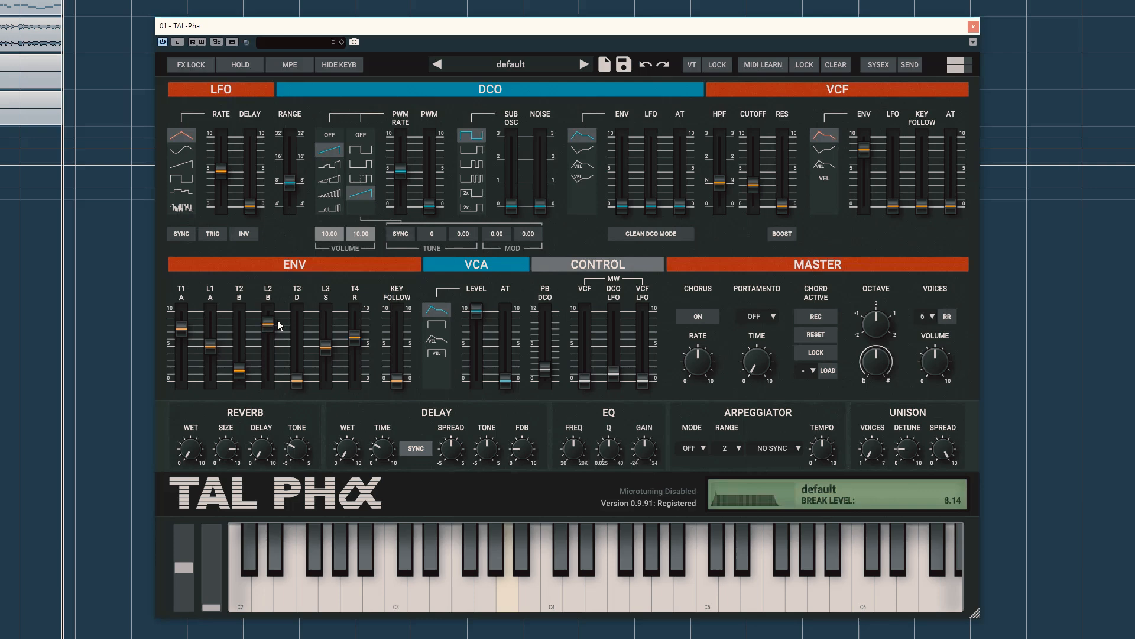
{"action": "left_click_drag", "start_coordinate": [243, 362], "coordinate": [214, 376]}
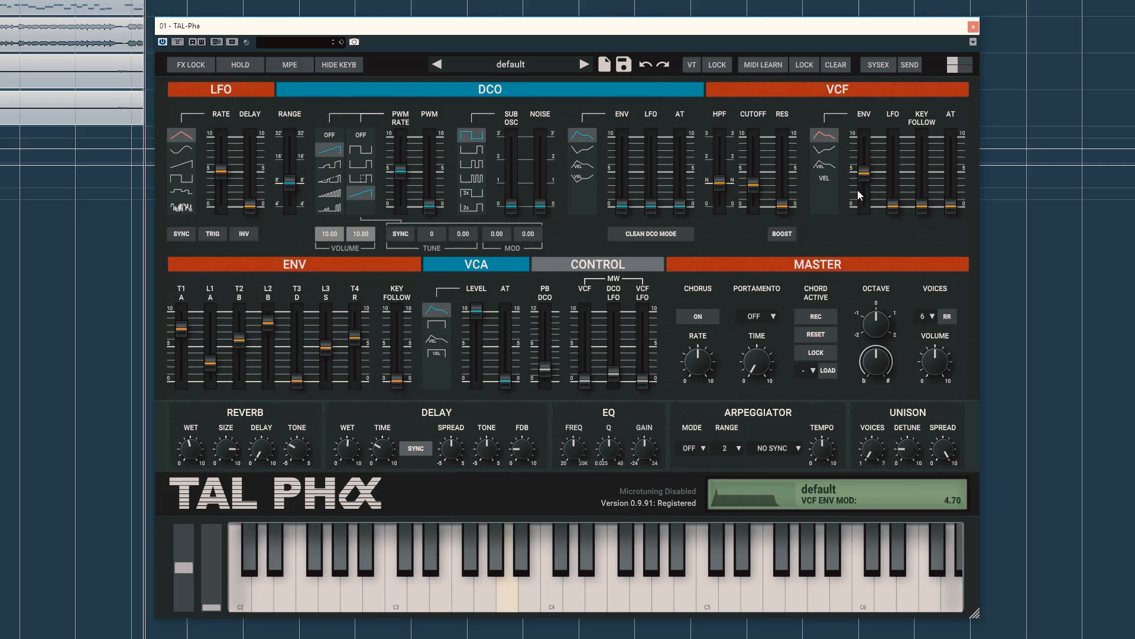
- Raise the VCF cutoff to about 4.5 and save the preset in the Let's Make a Noise folder under a name starting with SY Reverse
{"action": "left_click_drag", "start_coordinate": [754, 183], "coordinate": [755, 179]}
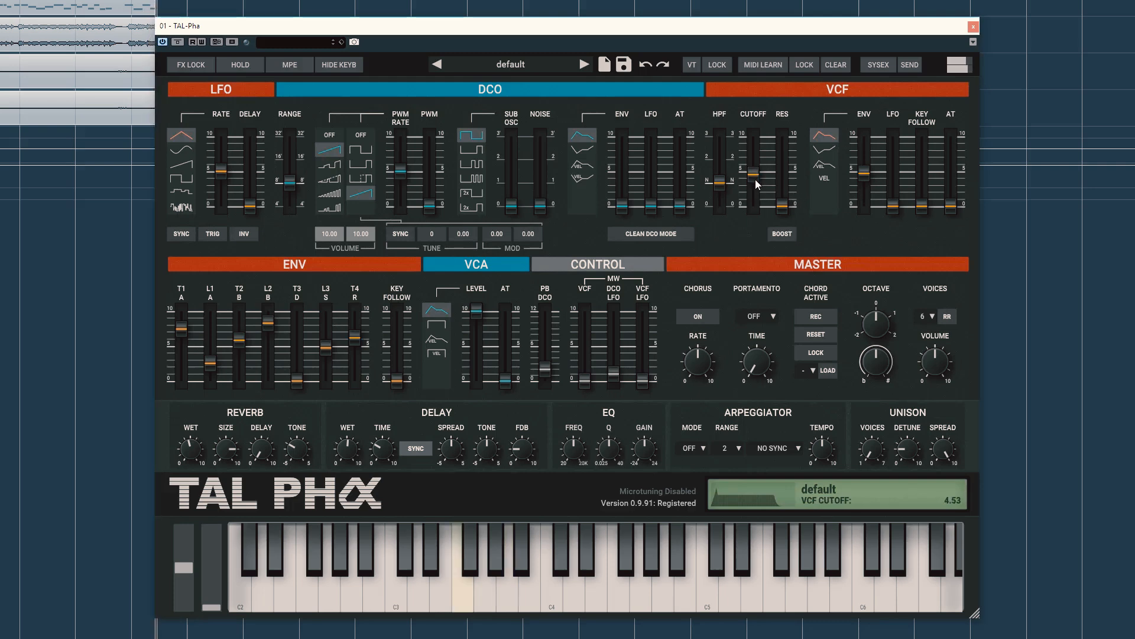
{"action": "left_click", "coordinate": [788, 207]}
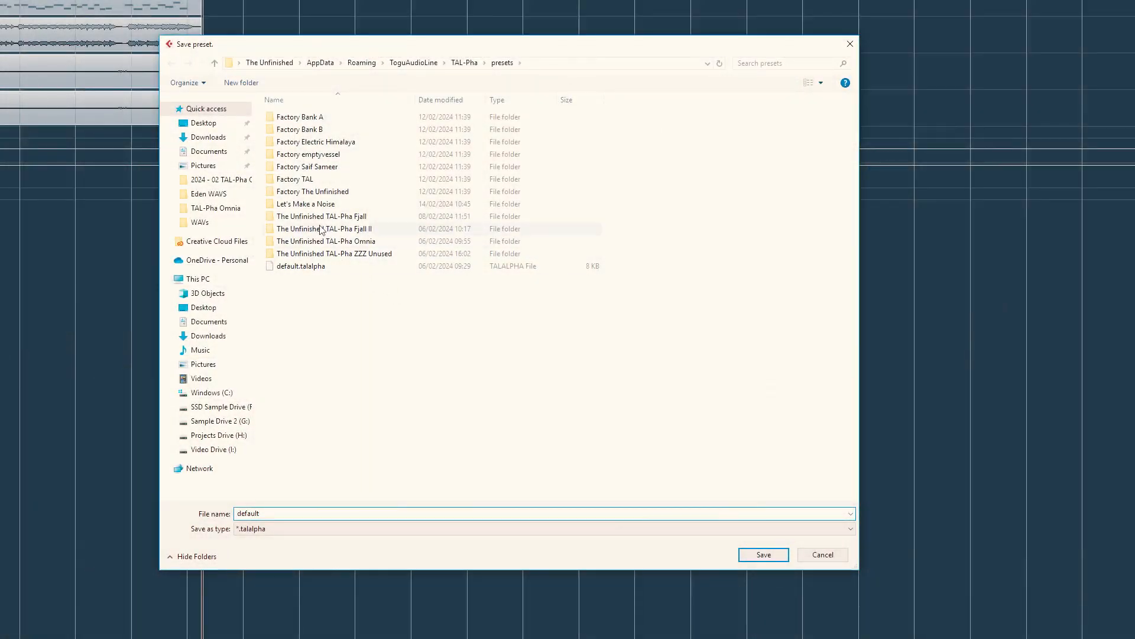
{"action": "double_click", "coordinate": [314, 205]}
{"action": "double_click", "coordinate": [294, 514]}
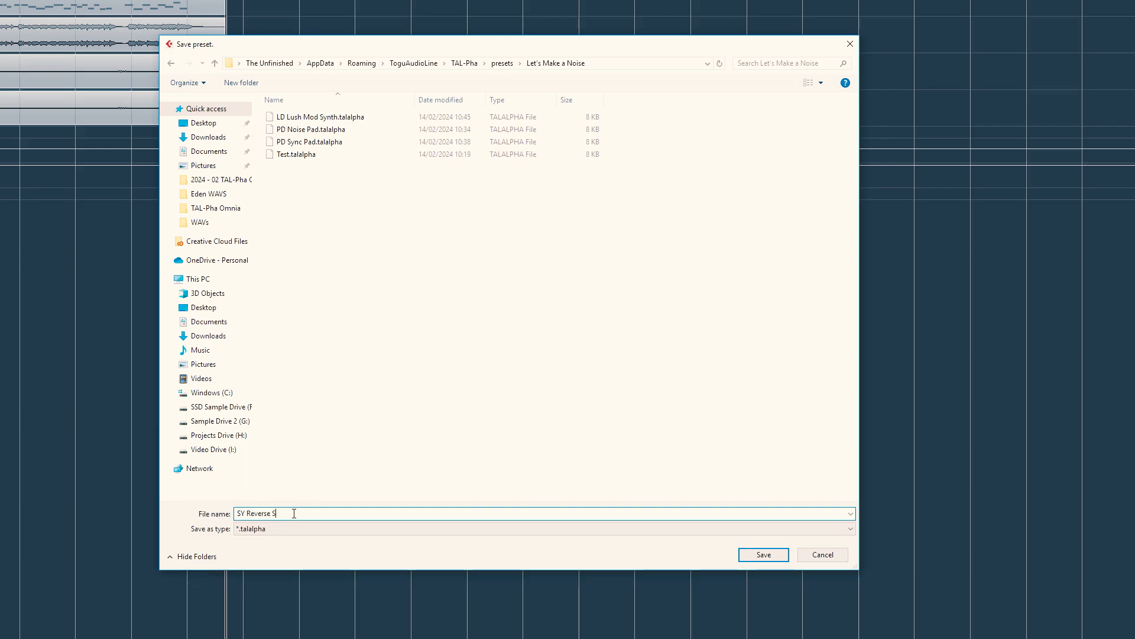
{"action": "key", "text": "Return"}
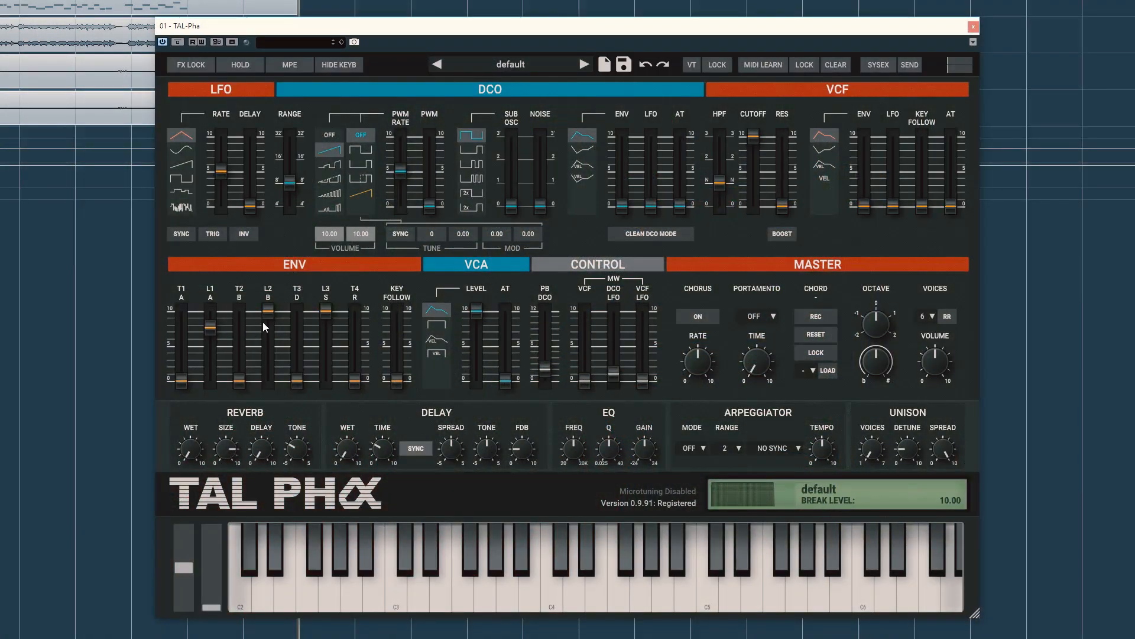
- Set the sustain level to 0, decay and release times to about 5.4, and break level to about 5, with VCF envelope amount about 7.4
{"action": "left_click_drag", "start_coordinate": [322, 319], "coordinate": [297, 341]}
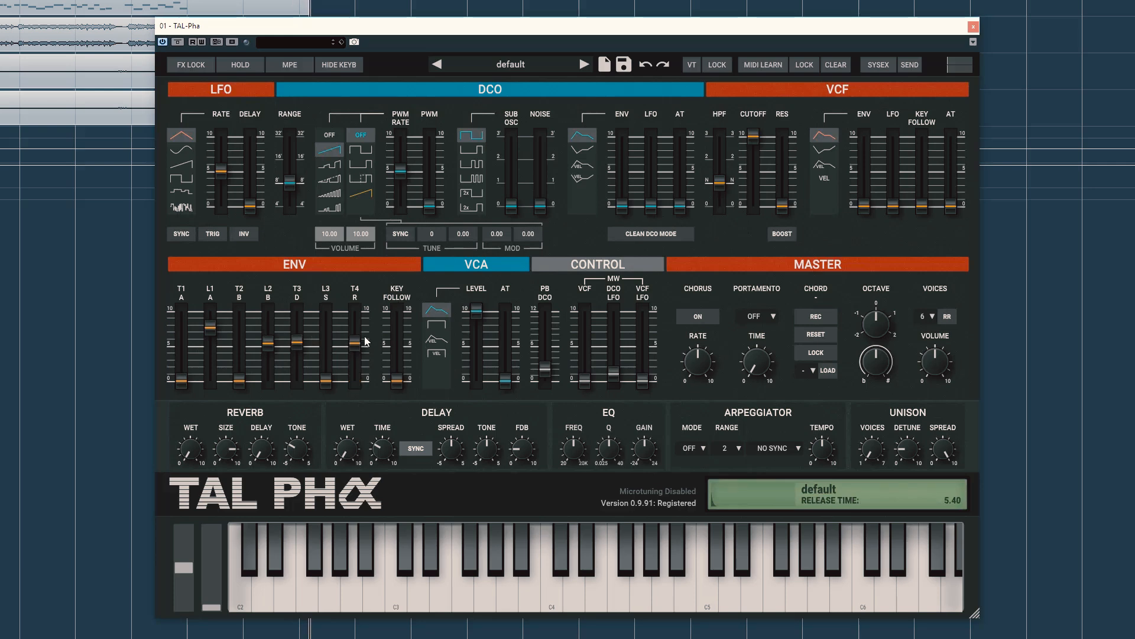
{"action": "mouse_move", "coordinate": [763, 165]}
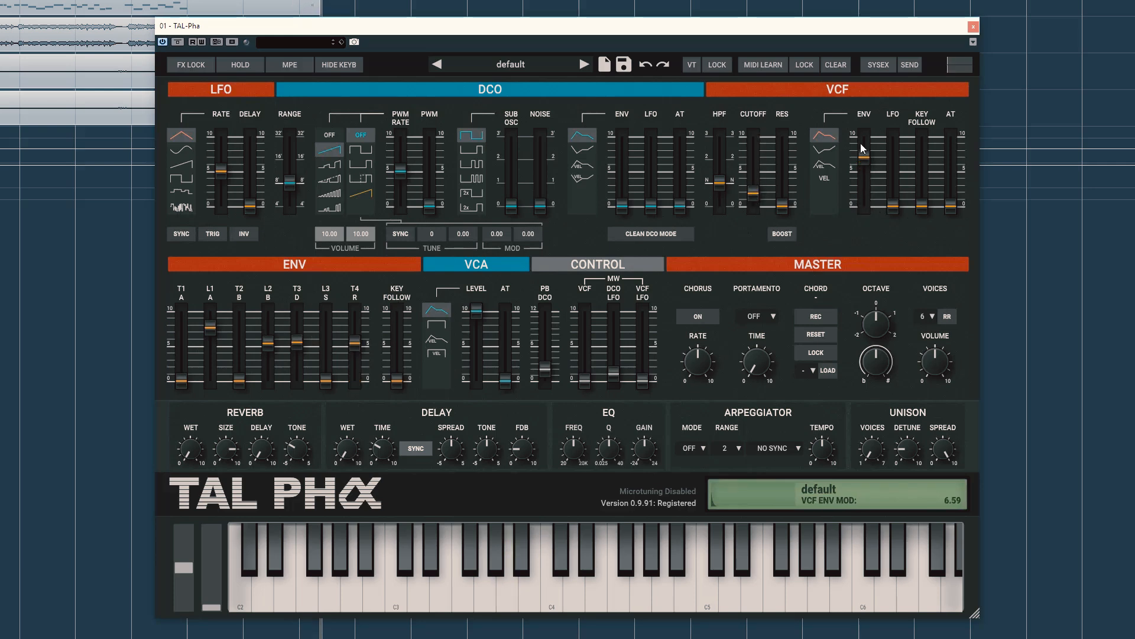
- Select the third saw and third pulse waveforms, raising the PWM depth to about 8 and the sub oscillator level to about 2.3
{"action": "left_click", "coordinate": [367, 180]}
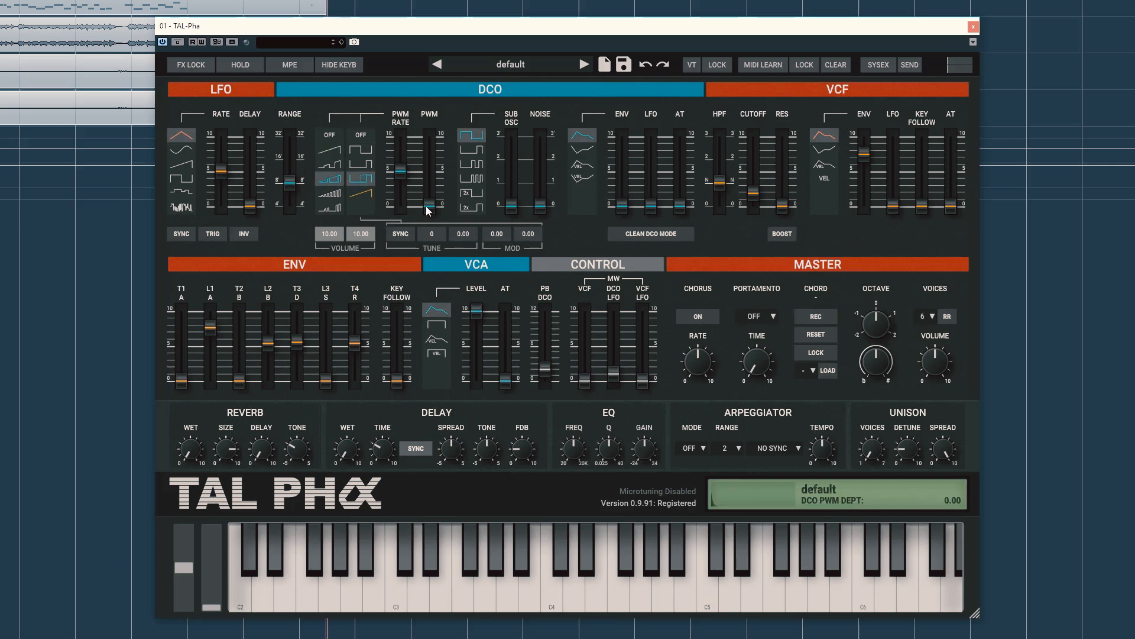
{"action": "left_click_drag", "start_coordinate": [428, 208], "coordinate": [440, 143]}
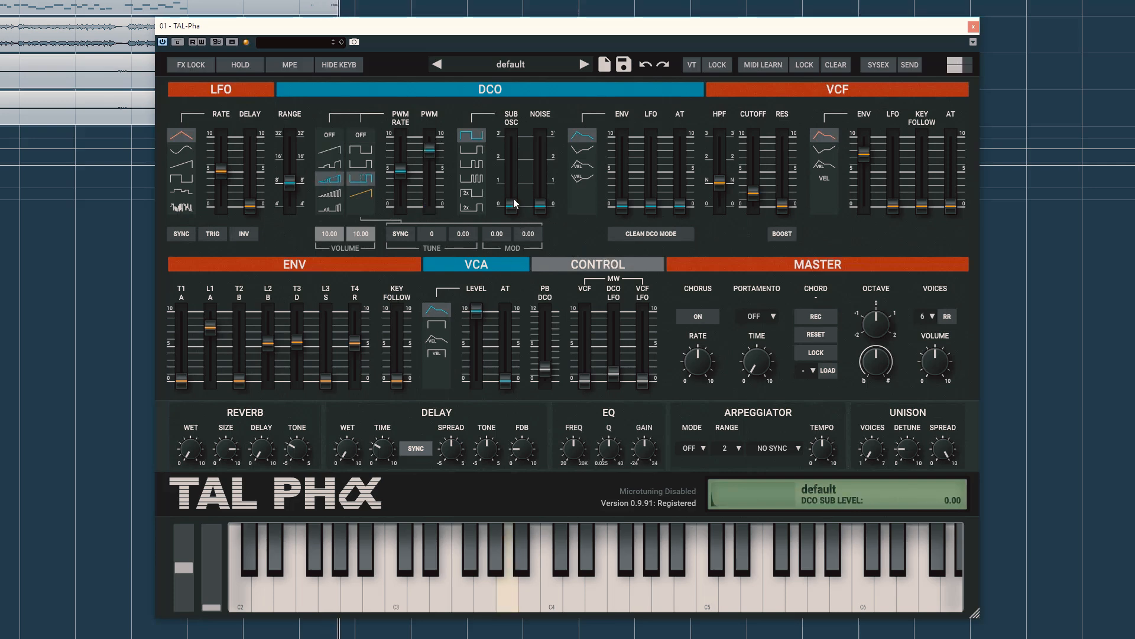
{"action": "left_click_drag", "start_coordinate": [518, 153], "coordinate": [518, 139]}
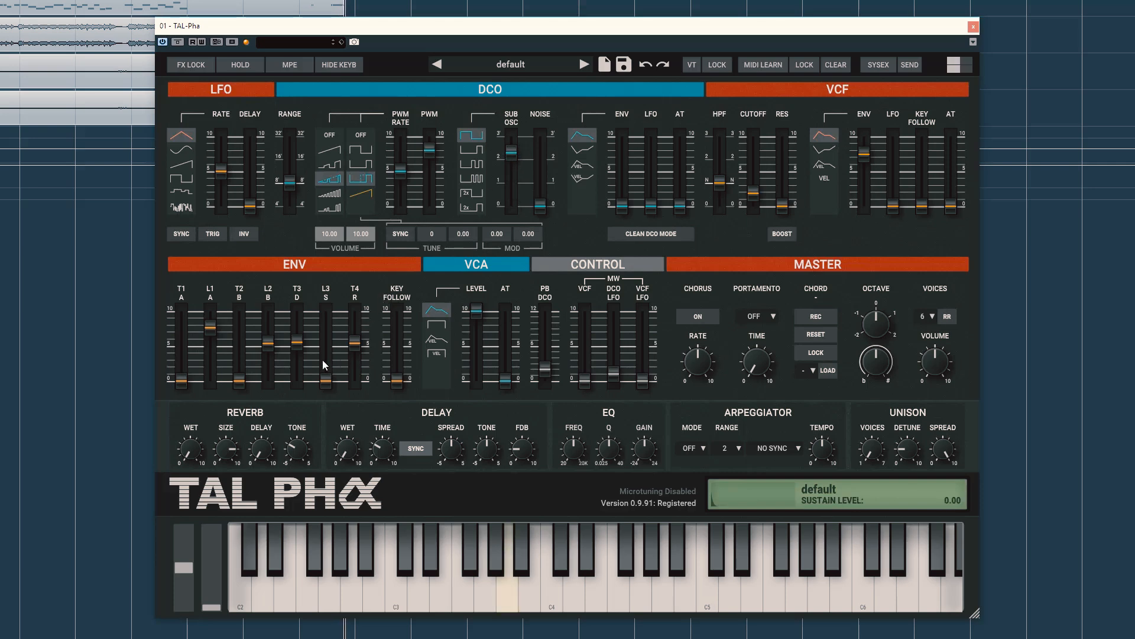
- Set the envelope's decay time to about 7 and lower the attack level to about 6.5
{"action": "left_click_drag", "start_coordinate": [302, 351], "coordinate": [303, 339]}
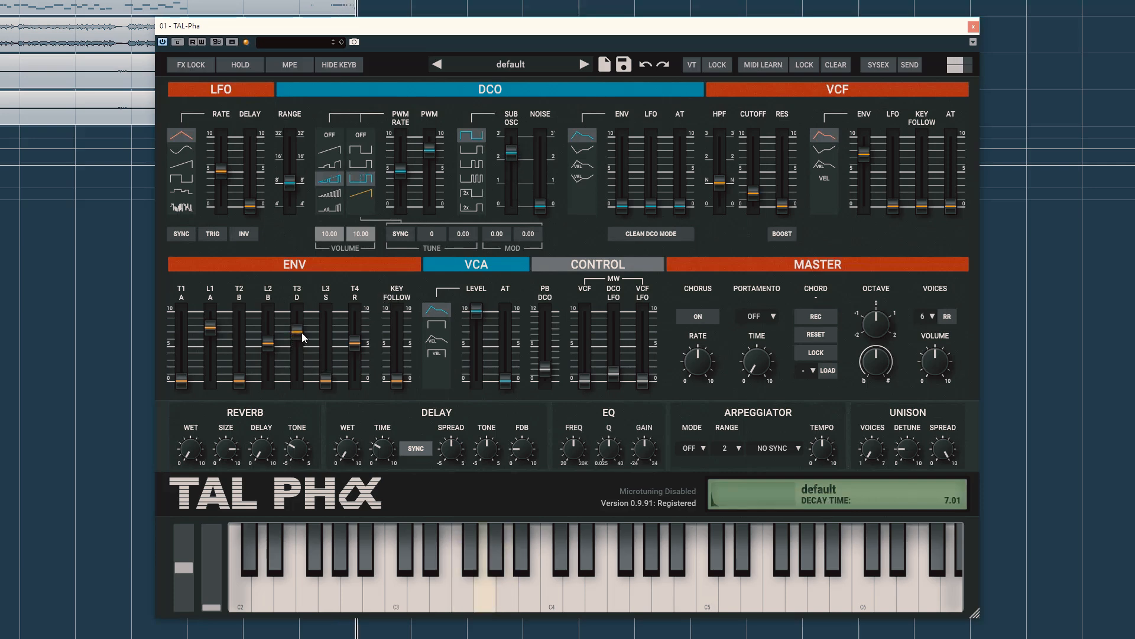
{"action": "left_click_drag", "start_coordinate": [210, 327], "coordinate": [218, 346]}
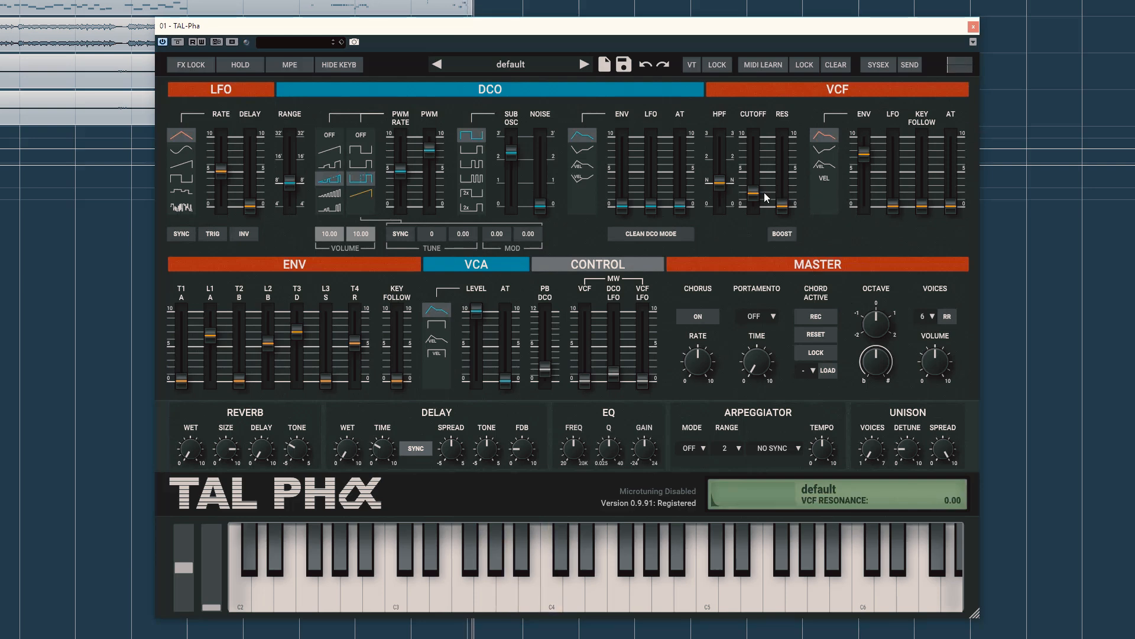
- Raise the VCF cutoff to about 3.5 and turn up the reverb wet level slightly, leaving the delay wet off
{"action": "left_click_drag", "start_coordinate": [762, 192], "coordinate": [763, 184]}
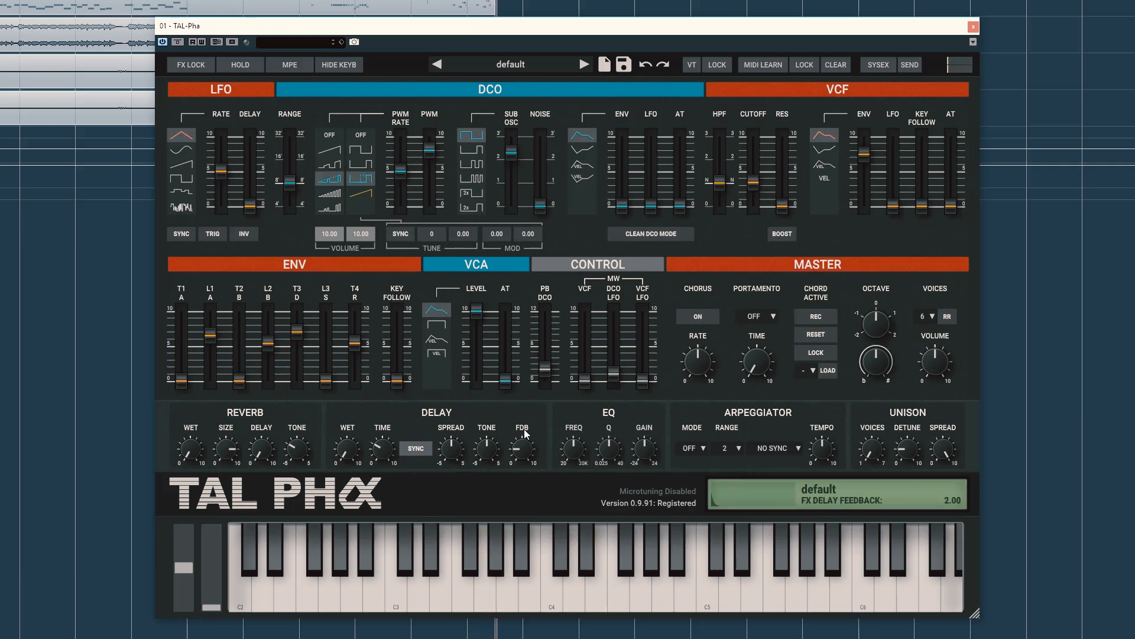
{"action": "left_click_drag", "start_coordinate": [206, 458], "coordinate": [197, 430]}
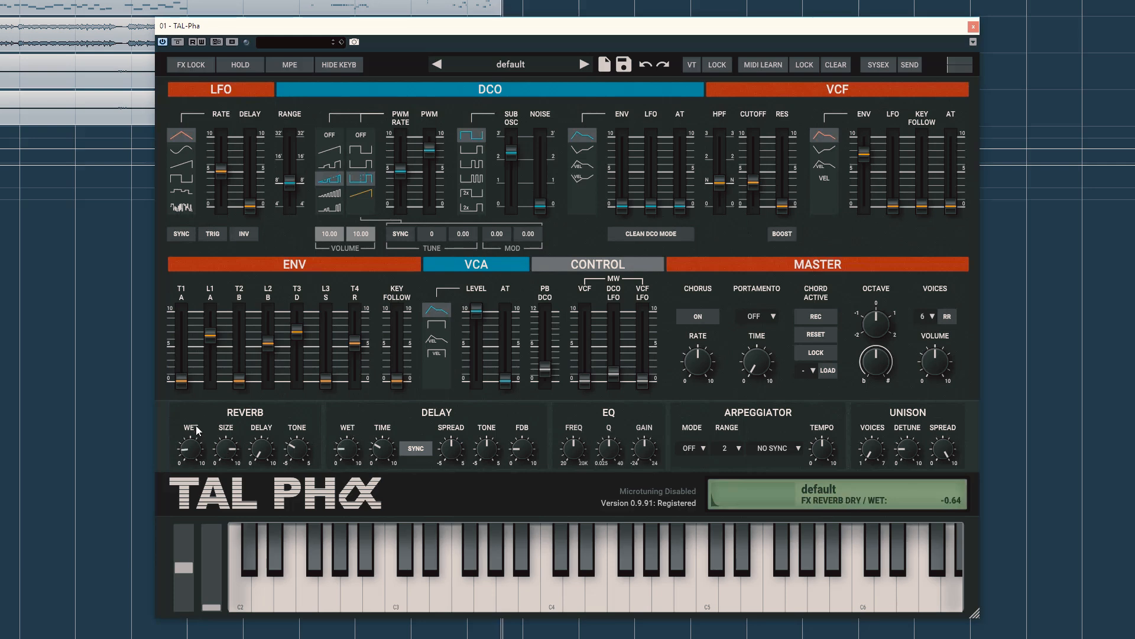
{"action": "scroll", "coordinate": [195, 448], "scroll_direction": "up", "scroll_amount": 2}
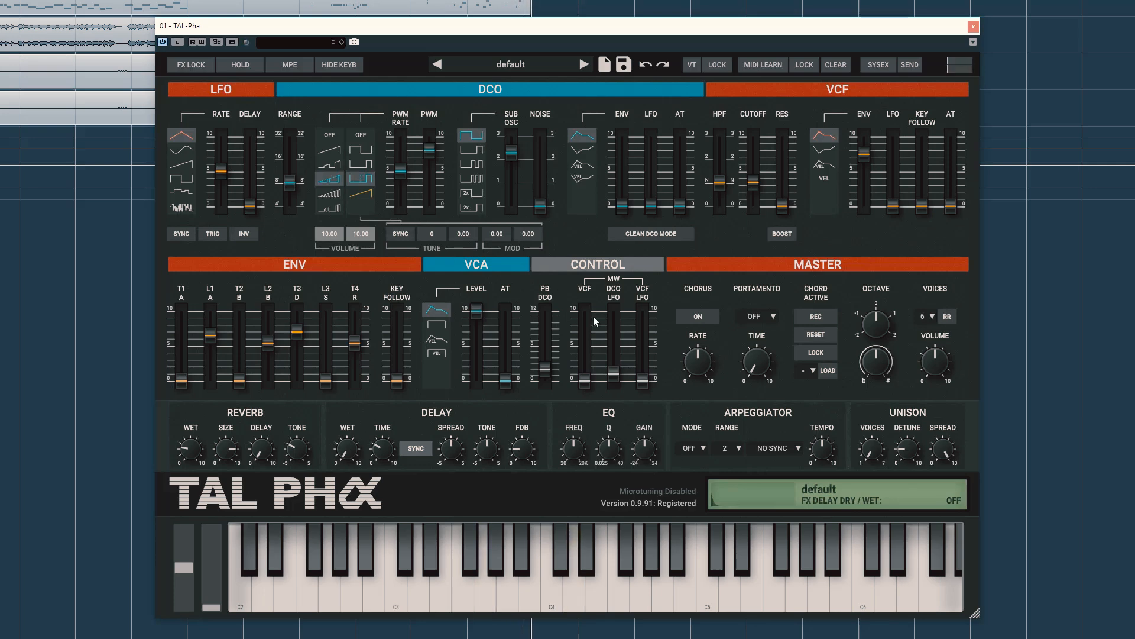
- Compare the sound with and without the sub oscillator, and solo it at level 2.23 by switching off the saw and pulse waves
{"action": "left_click_drag", "start_coordinate": [512, 152], "coordinate": [514, 254]}
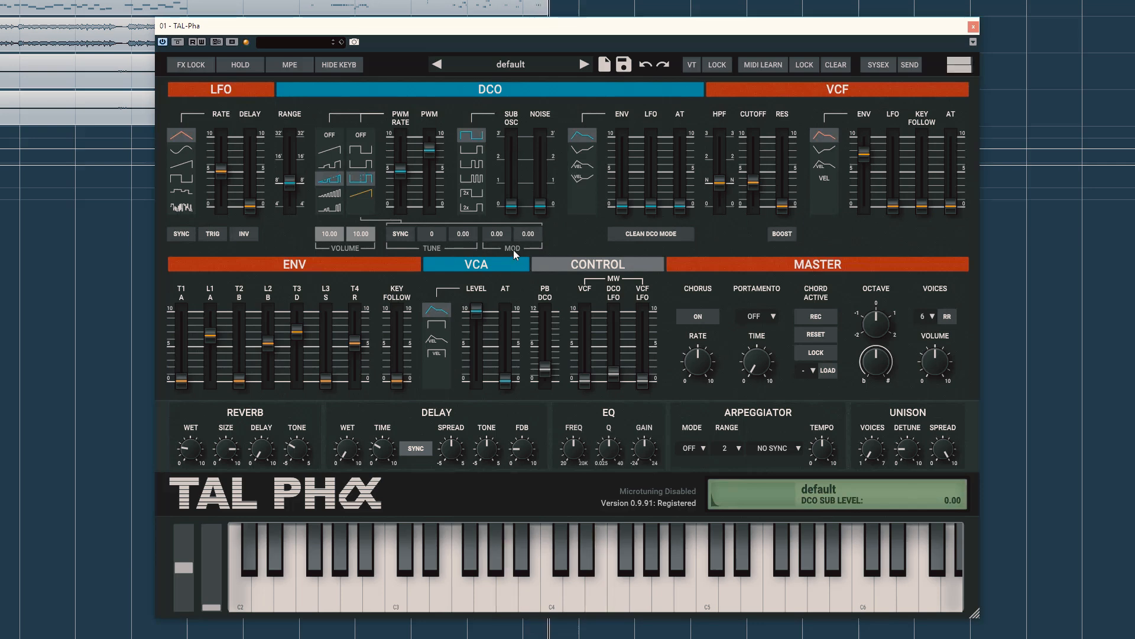
{"action": "left_click_drag", "start_coordinate": [516, 209], "coordinate": [514, 165]}
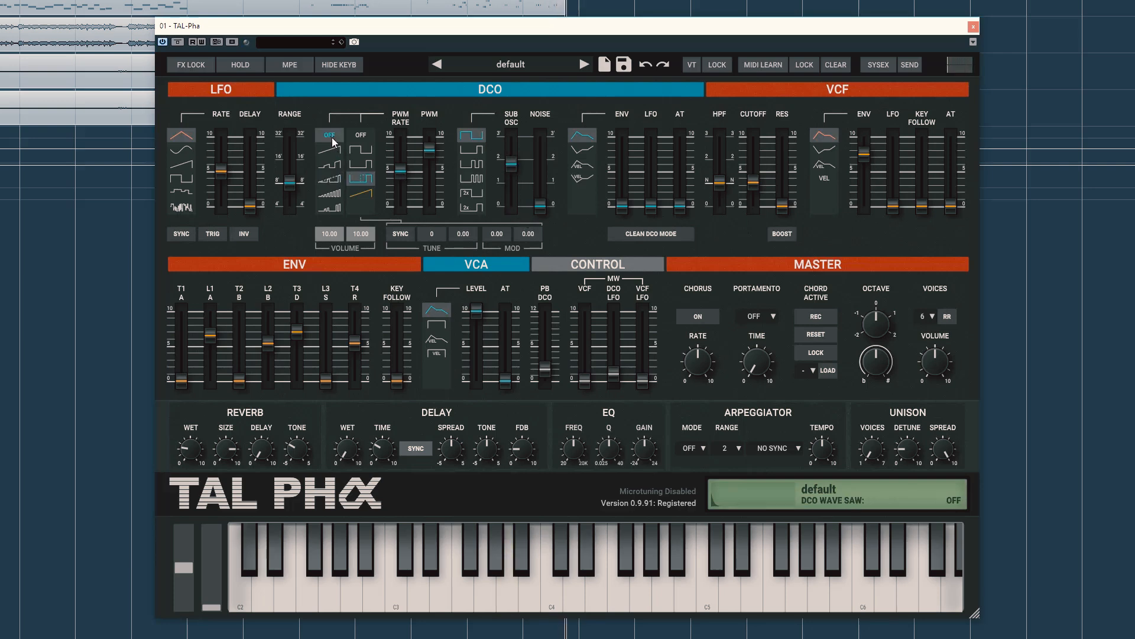
{"action": "left_click_drag", "start_coordinate": [515, 177], "coordinate": [522, 161]}
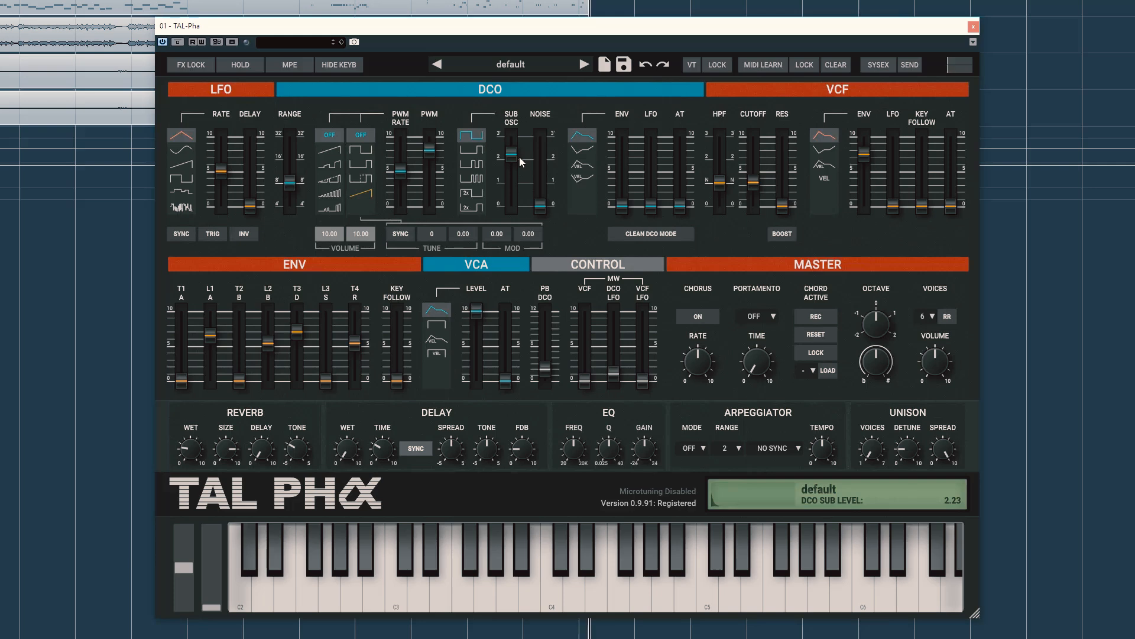
- Switch the sub oscillator to its third waveform and lower the sub level to about 1.6
{"action": "left_click", "coordinate": [476, 179]}
{"action": "left_click", "coordinate": [464, 165]}
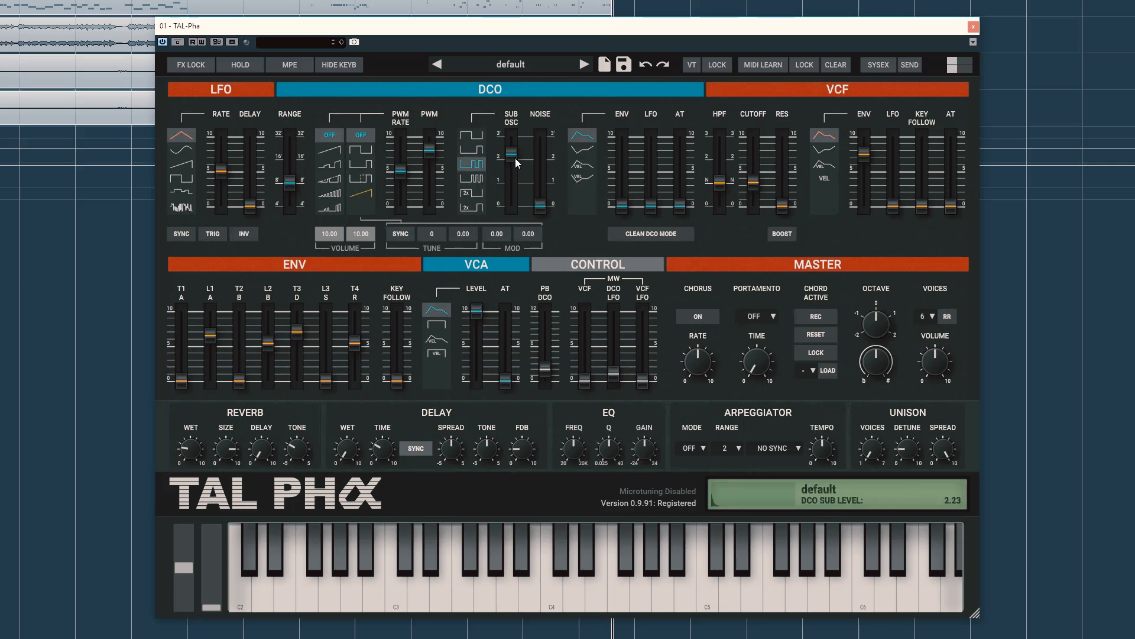
{"action": "left_click_drag", "start_coordinate": [517, 164], "coordinate": [512, 179]}
- Turn the saw and pulse oscillators back on with the third waveform of each
{"action": "left_click", "coordinate": [360, 166]}
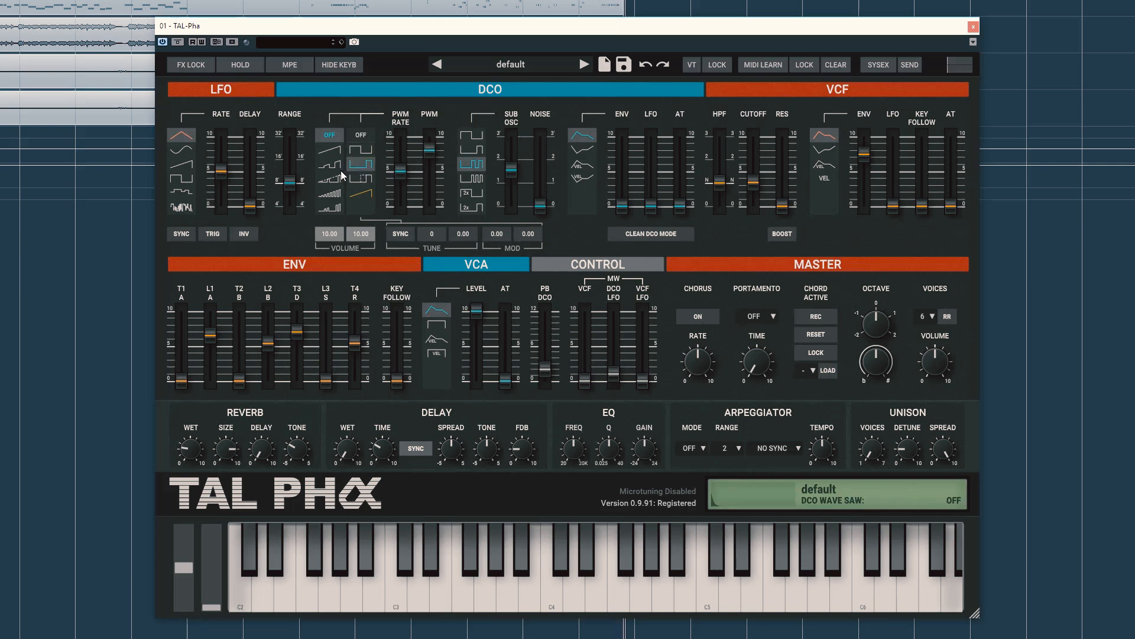
{"action": "left_click", "coordinate": [329, 178]}
{"action": "left_click", "coordinate": [367, 178]}
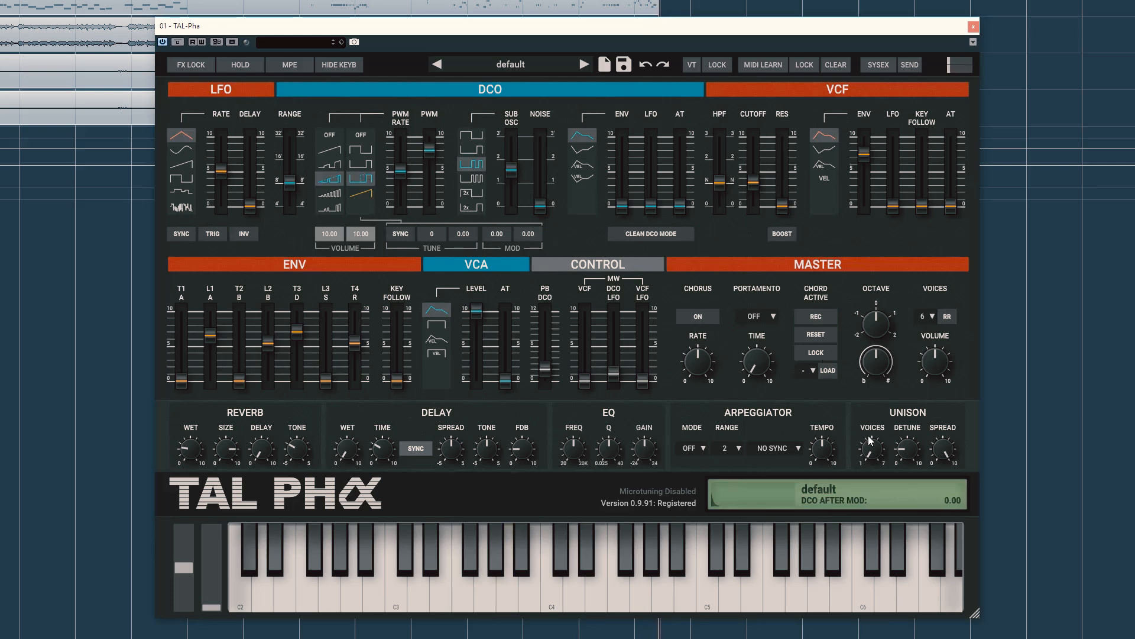
- Increase the unison voices, set unison detune to 0.11 and spread to 0.94, and set the synth's voice count to 12
{"action": "mouse_move", "coordinate": [947, 461]}
{"action": "left_click_drag", "start_coordinate": [914, 464], "coordinate": [911, 471]}
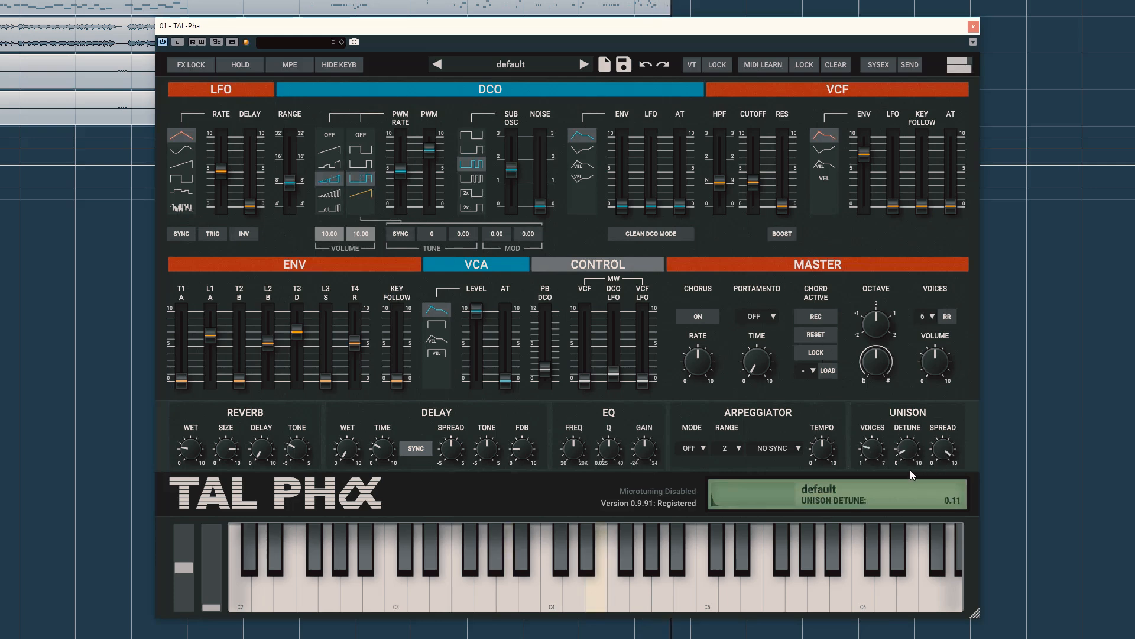
{"action": "left_click_drag", "start_coordinate": [944, 449], "coordinate": [944, 452]}
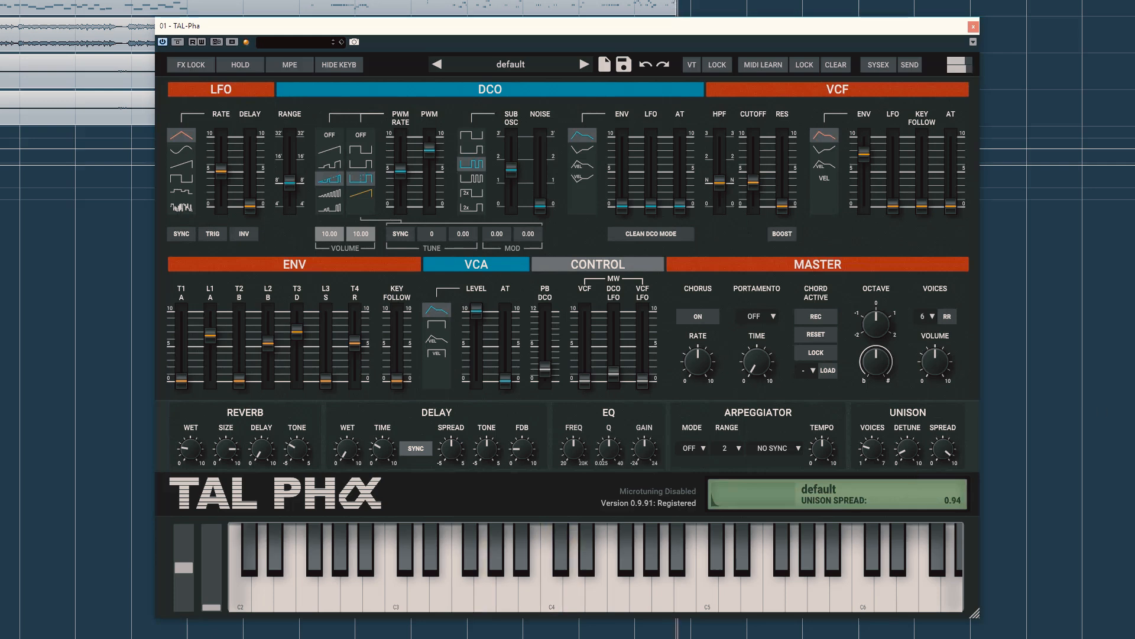
{"action": "left_click", "coordinate": [932, 318]}
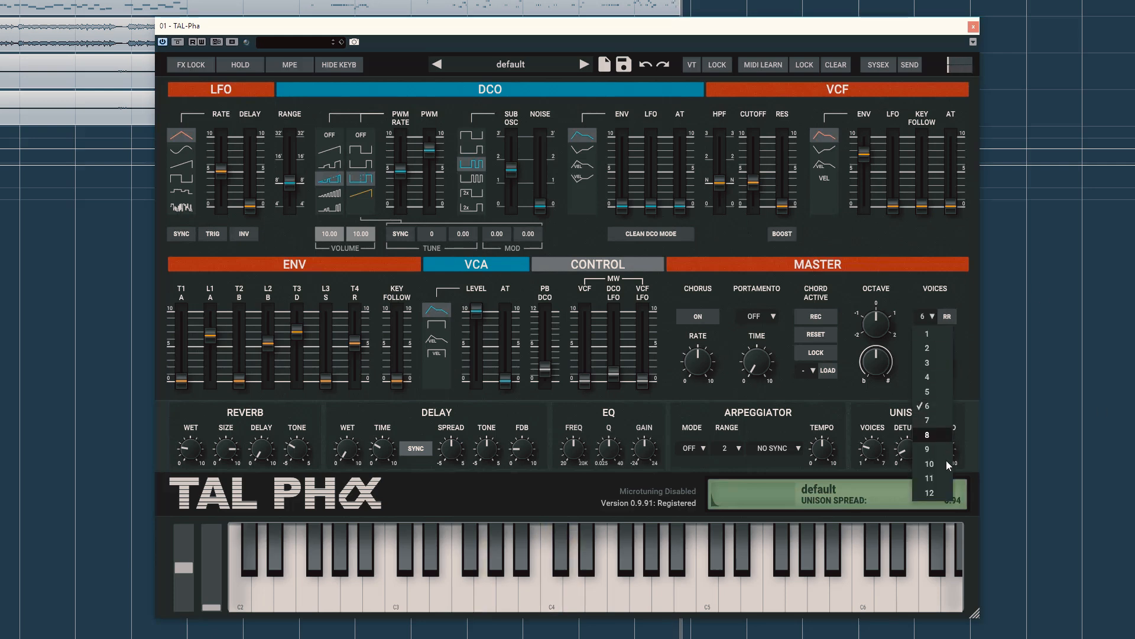
{"action": "left_click", "coordinate": [930, 493]}
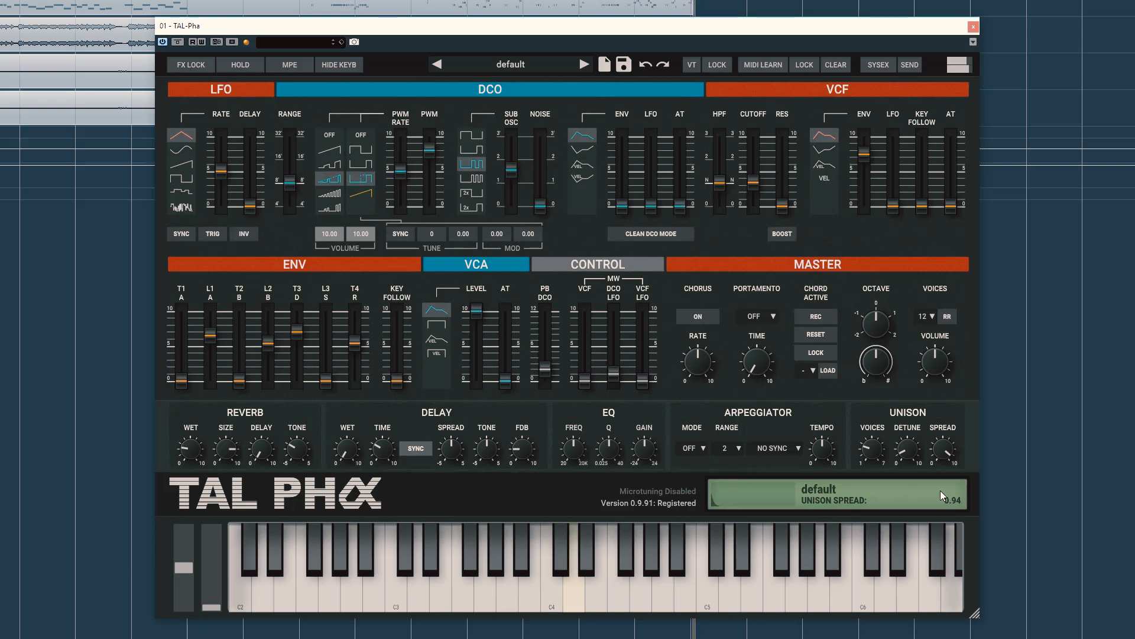
- Lower the VCF envelope amount to about 5.2 and the VCF cutoff to about 2
{"action": "left_click_drag", "start_coordinate": [865, 154], "coordinate": [870, 170]}
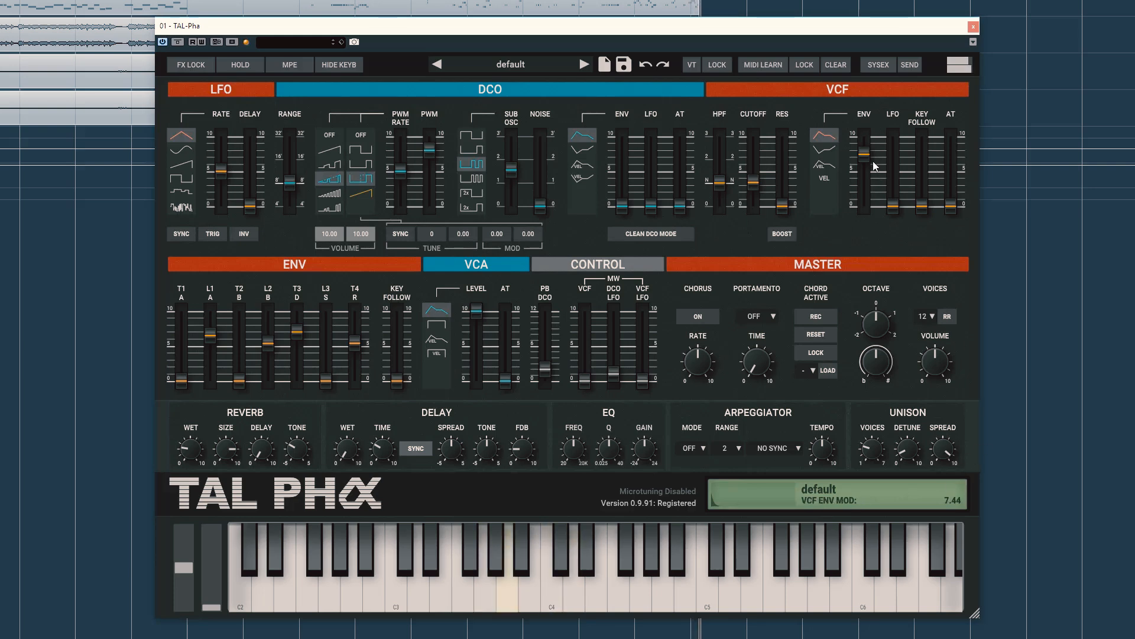
{"action": "left_click_drag", "start_coordinate": [756, 182], "coordinate": [762, 196]}
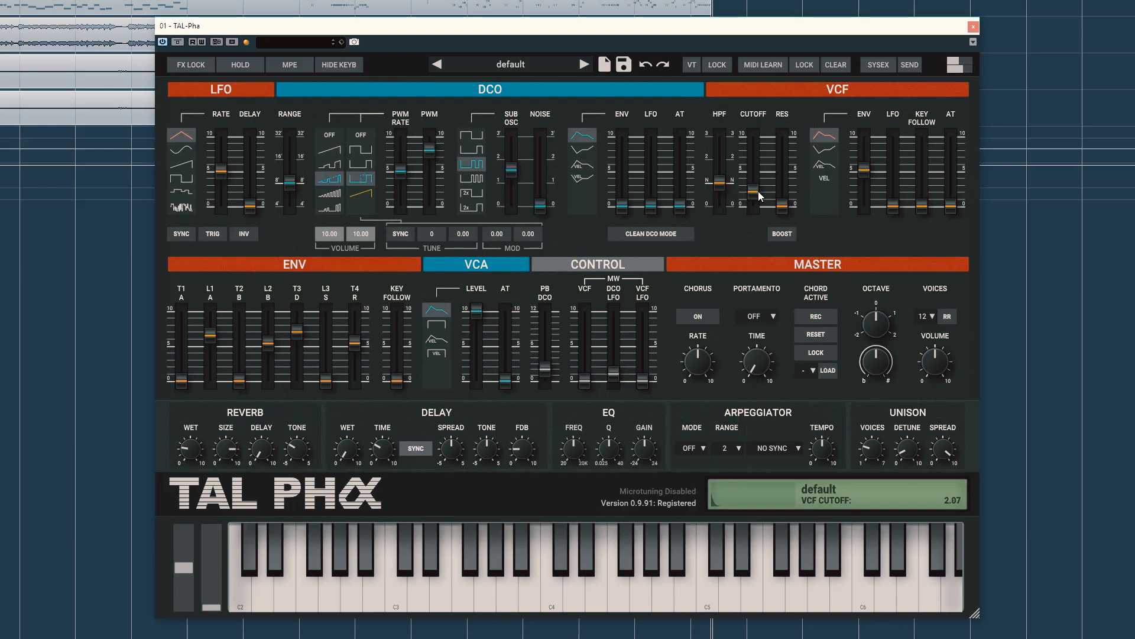
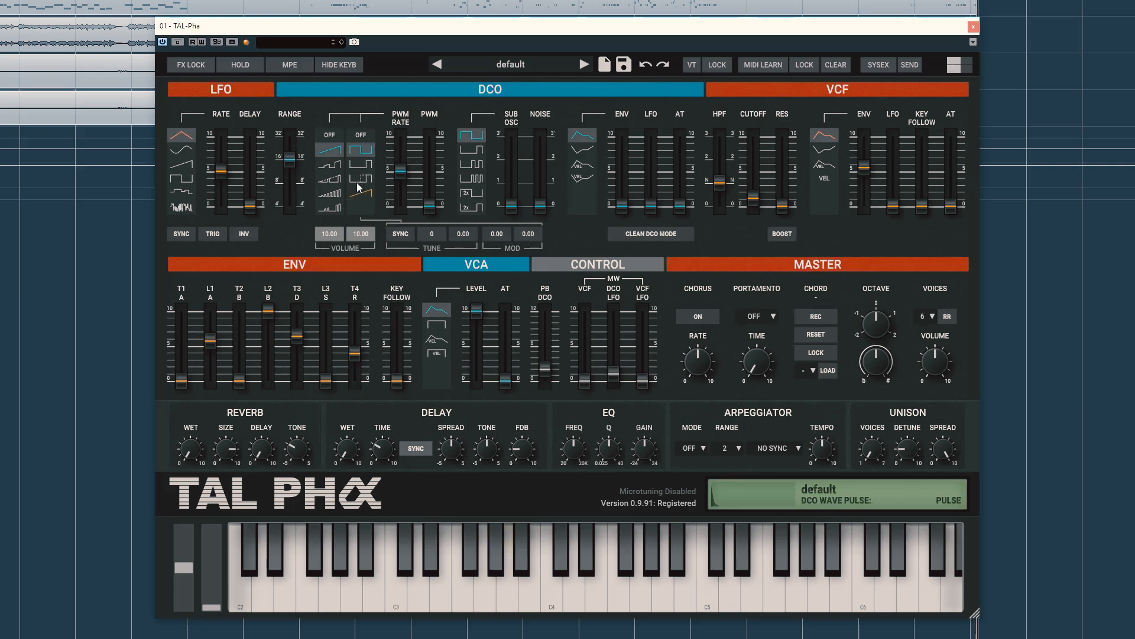
- Set the pulse tune to -12 and raise the attack level to about 9
{"action": "left_click_drag", "start_coordinate": [431, 237], "coordinate": [425, 276]}
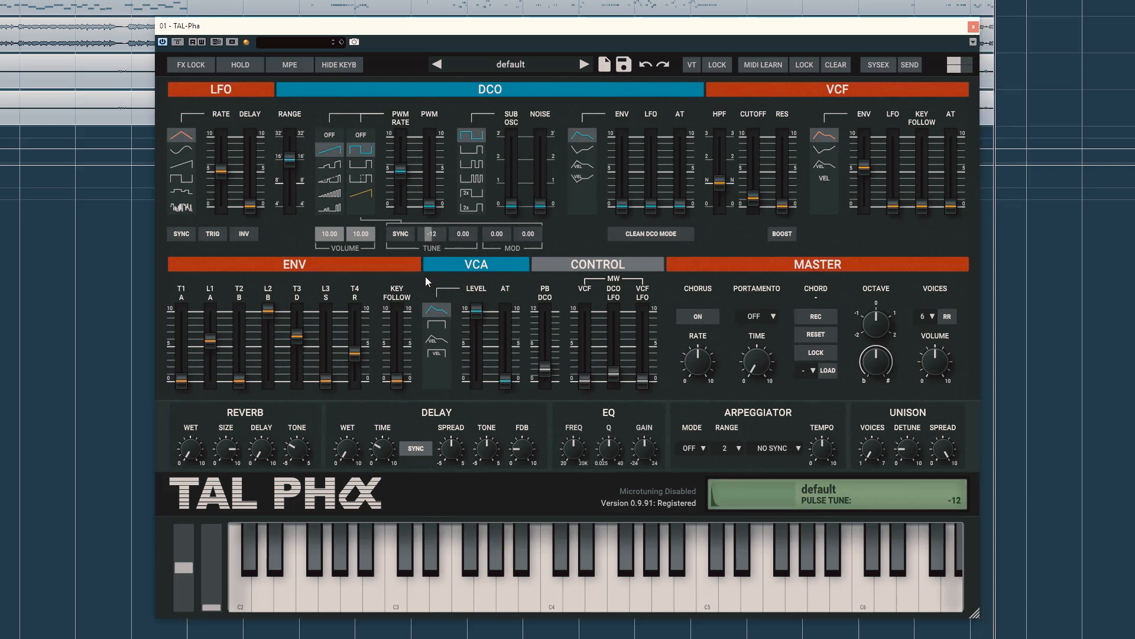
{"action": "left_click_drag", "start_coordinate": [216, 331], "coordinate": [218, 309]}
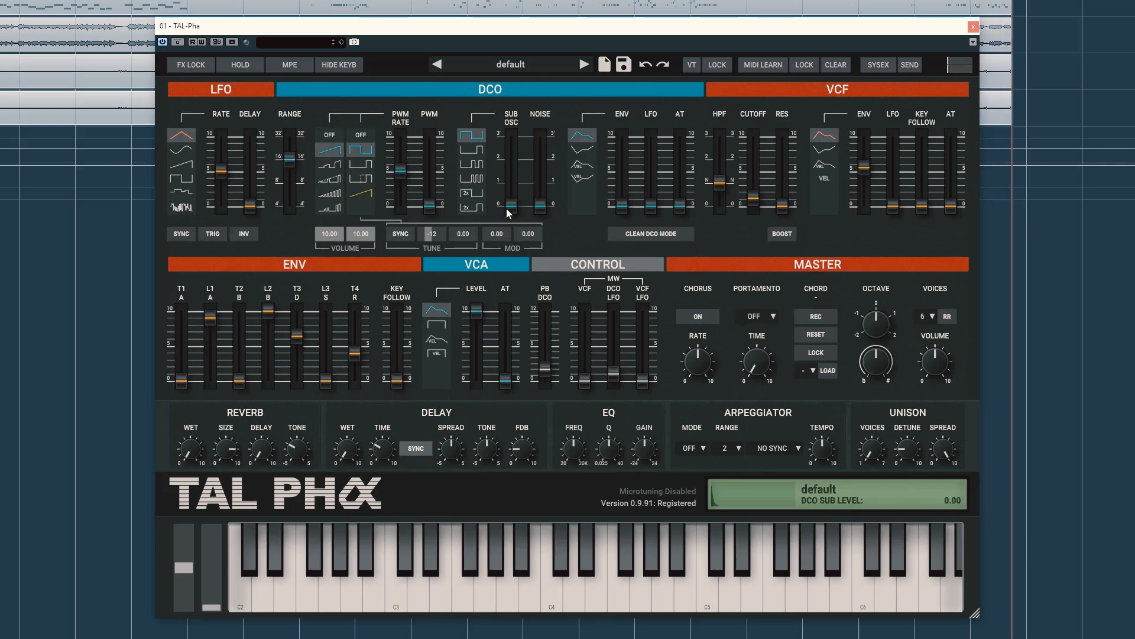
- Raise the sub oscillator level to about 2.3 and set its waveform to PULSE -1
{"action": "left_click_drag", "start_coordinate": [510, 207], "coordinate": [516, 141]}
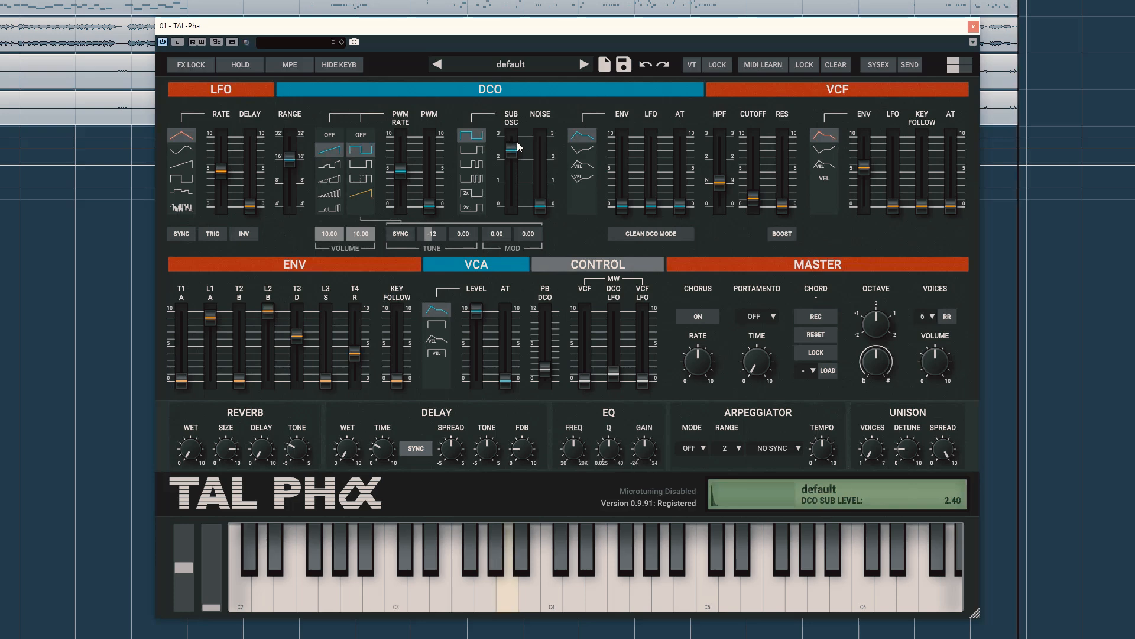
{"action": "left_click", "coordinate": [477, 153]}
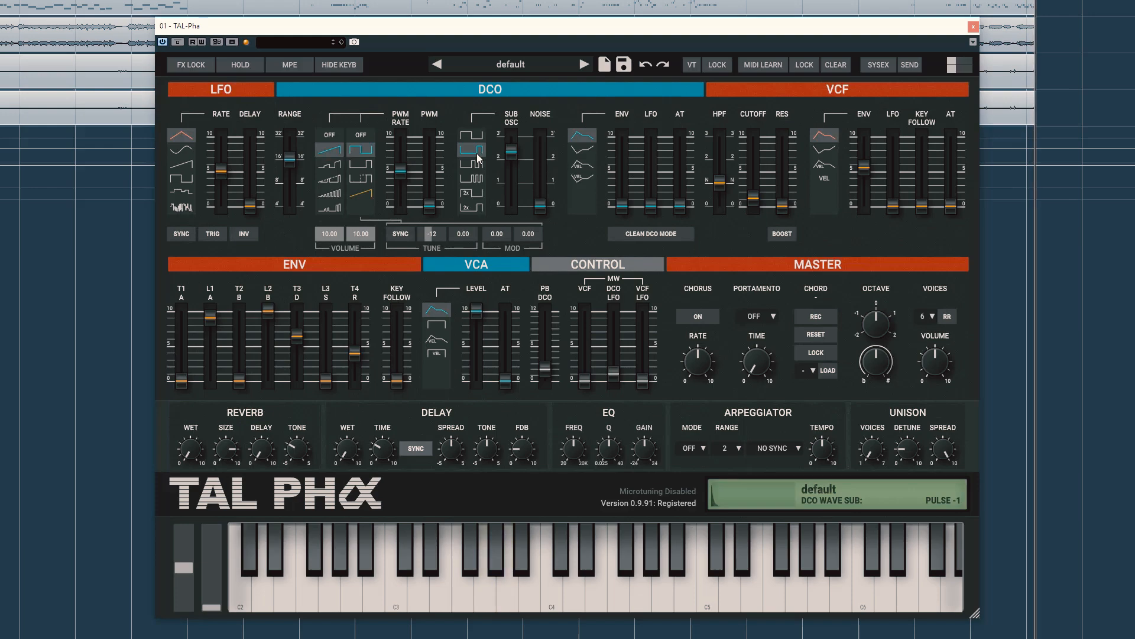
- Set the high-pass filter to its BASS BOOST position
{"action": "mouse_move", "coordinate": [431, 191]}
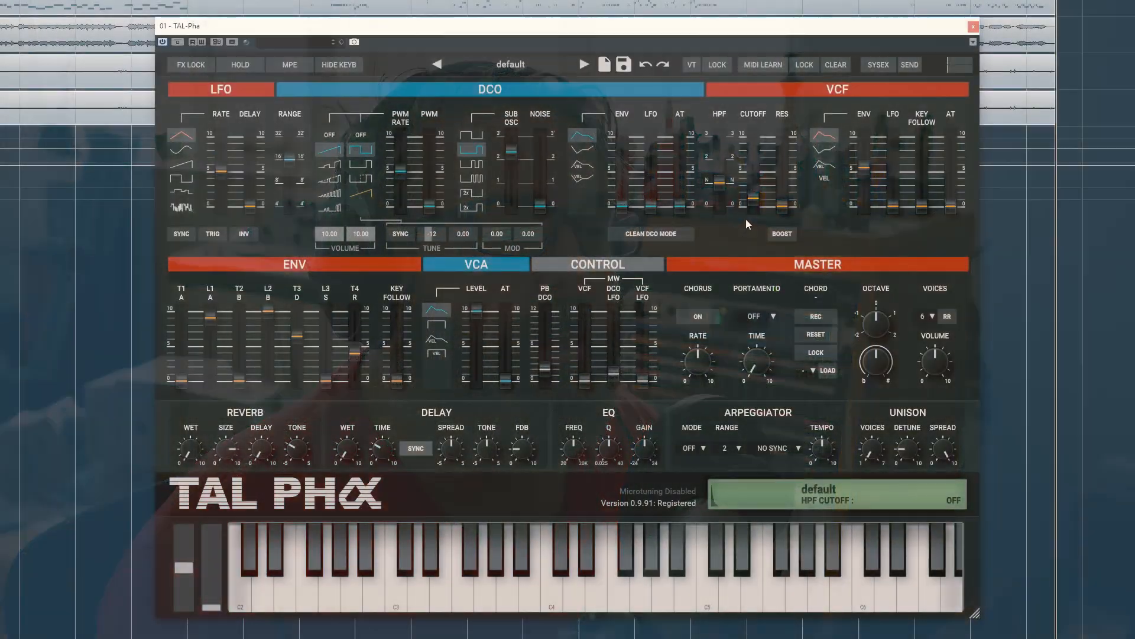
{"action": "mouse_move", "coordinate": [729, 194]}
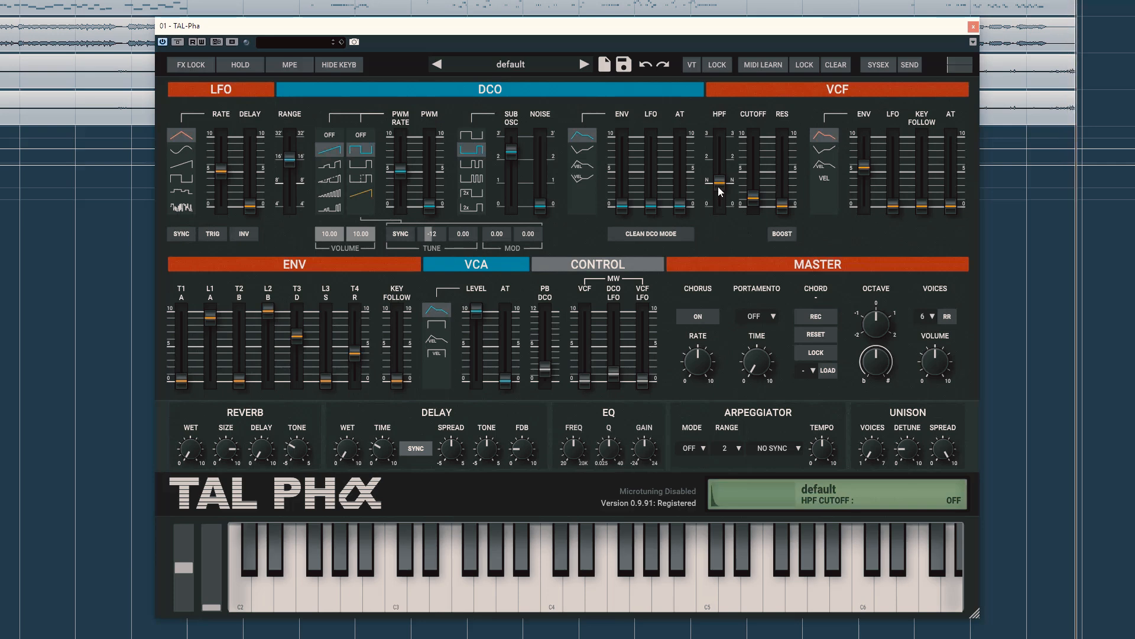
{"action": "left_click_drag", "start_coordinate": [720, 182], "coordinate": [716, 232]}
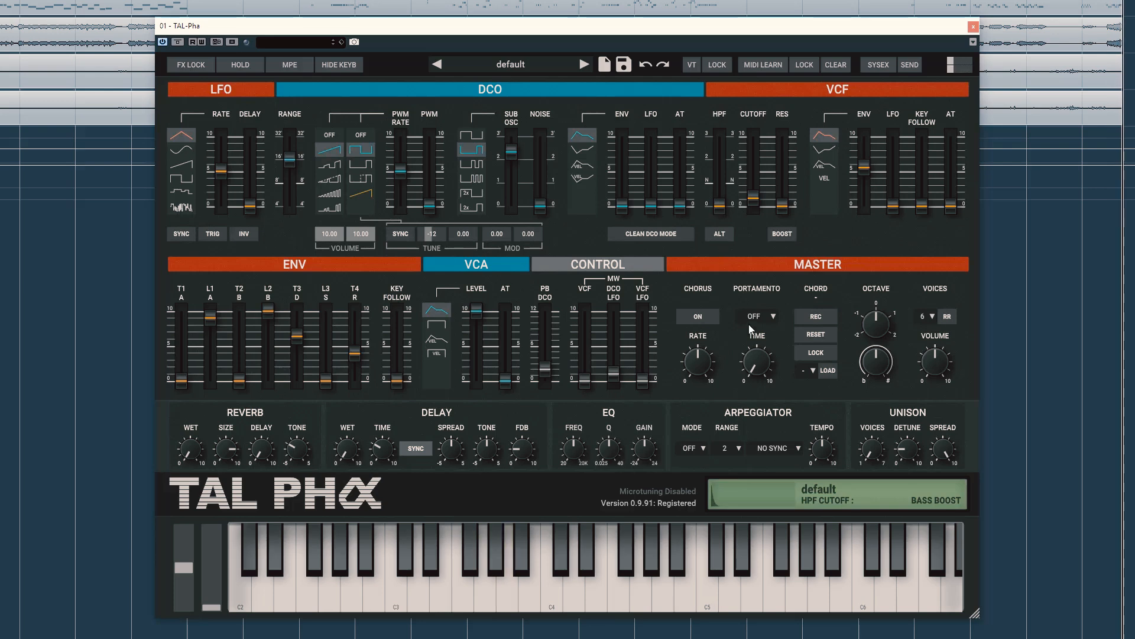
- Limit the patch to 1 voice
{"action": "left_click", "coordinate": [926, 317]}
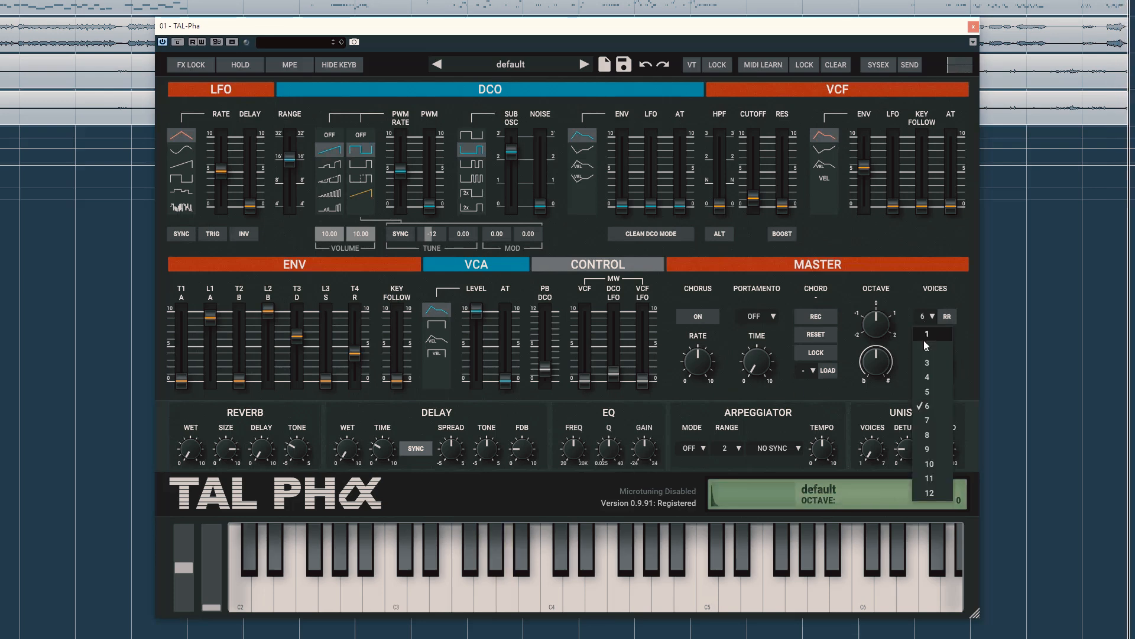
{"action": "left_click", "coordinate": [924, 336]}
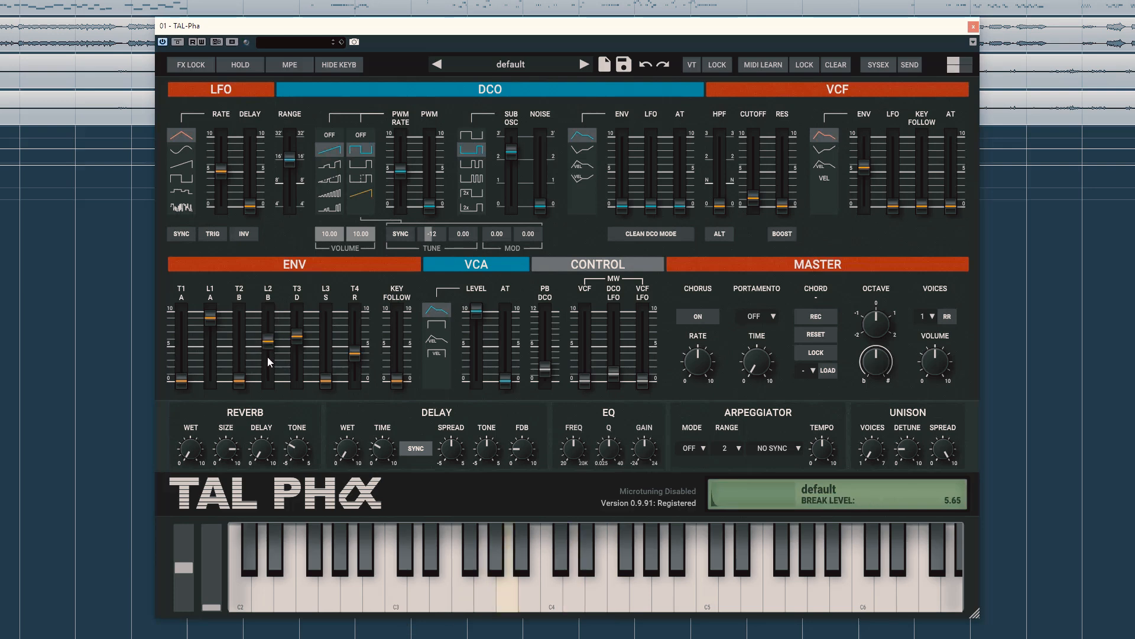
- Set the envelope decay time to about 4.8 and lower the VCF LFO modulation to about 6
{"action": "left_click_drag", "start_coordinate": [296, 336], "coordinate": [297, 333]}
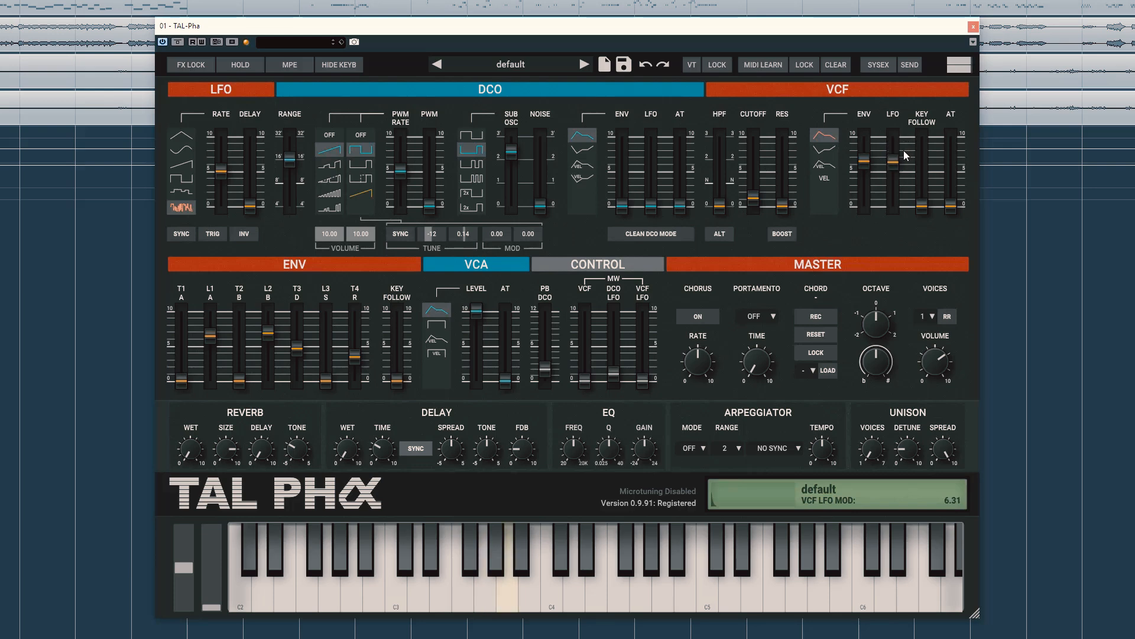
{"action": "left_click_drag", "start_coordinate": [905, 155], "coordinate": [906, 160]}
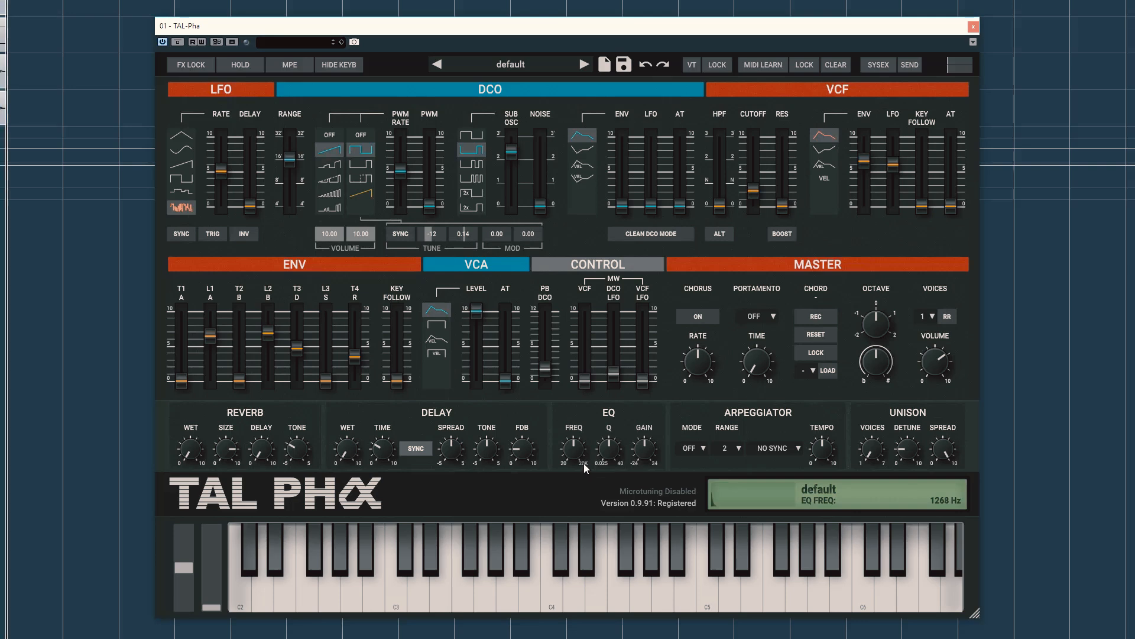
- Boost the EQ gain and sweep the EQ frequency down to 61 Hz, then back up to about 1433 Hz
{"action": "mouse_move", "coordinate": [645, 460]}
{"action": "mouse_move", "coordinate": [605, 459]}
{"action": "mouse_move", "coordinate": [571, 462]}
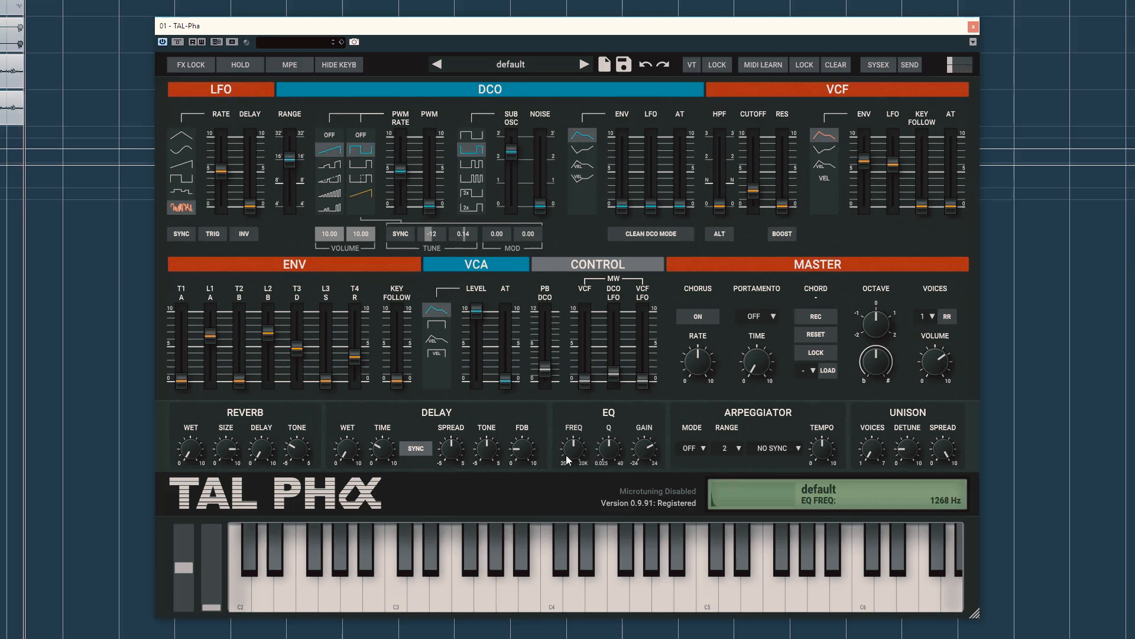
{"action": "left_click_drag", "start_coordinate": [573, 451], "coordinate": [552, 489]}
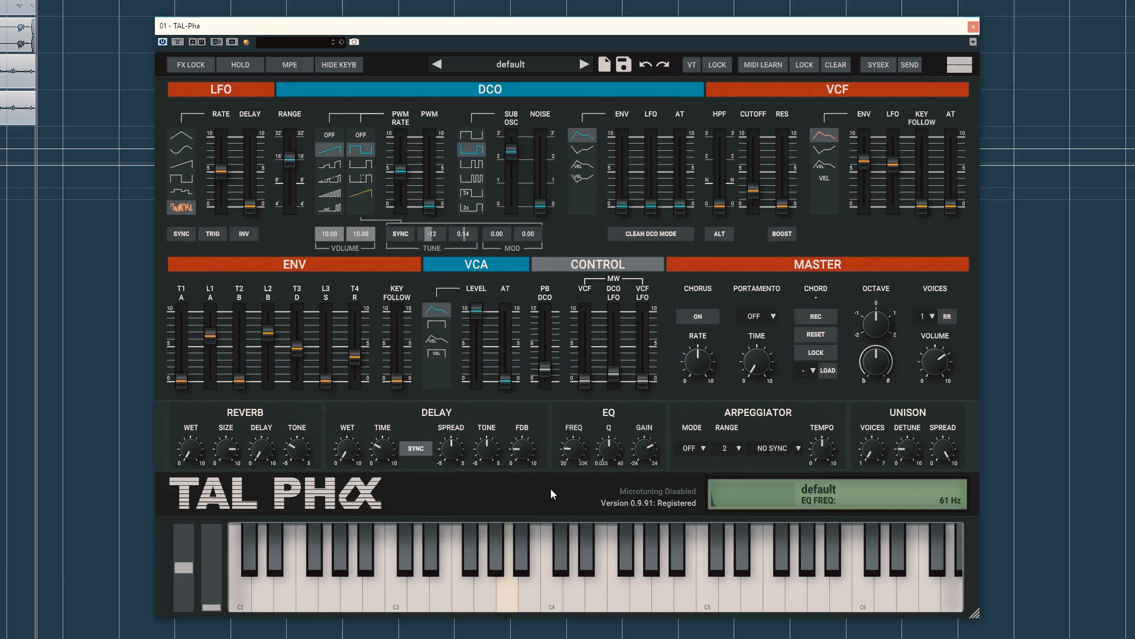
{"action": "left_click_drag", "start_coordinate": [551, 488], "coordinate": [599, 462]}
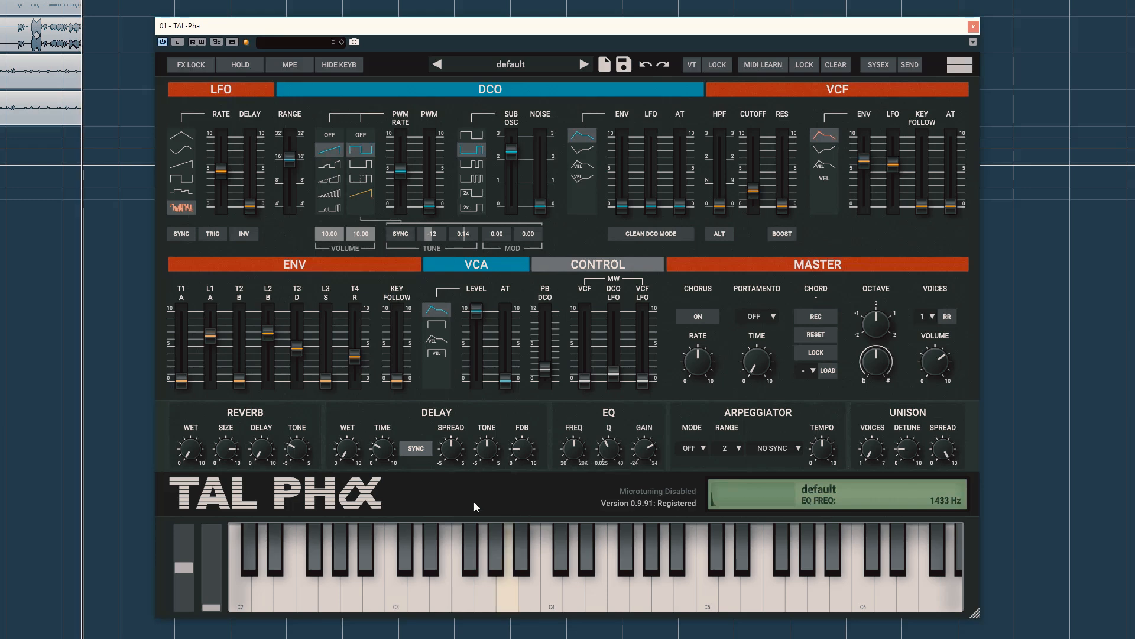
- Reduce the reverb size and raise the reverb dry/wet mix to about -0.41
{"action": "left_click_drag", "start_coordinate": [227, 459], "coordinate": [214, 539]}
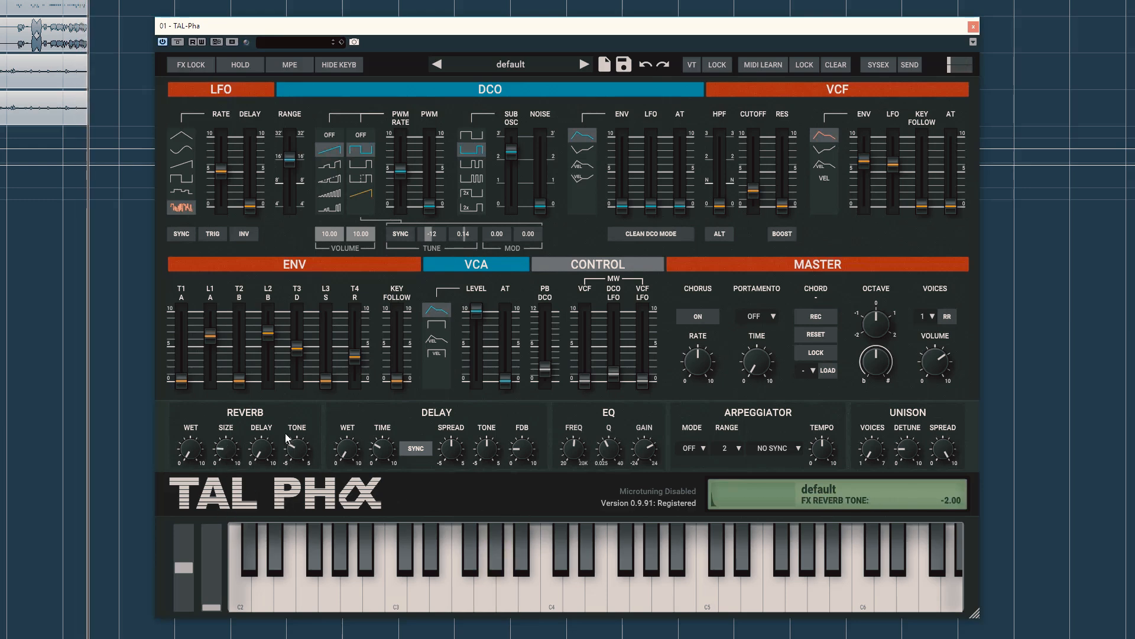
{"action": "left_click_drag", "start_coordinate": [202, 469], "coordinate": [204, 411]}
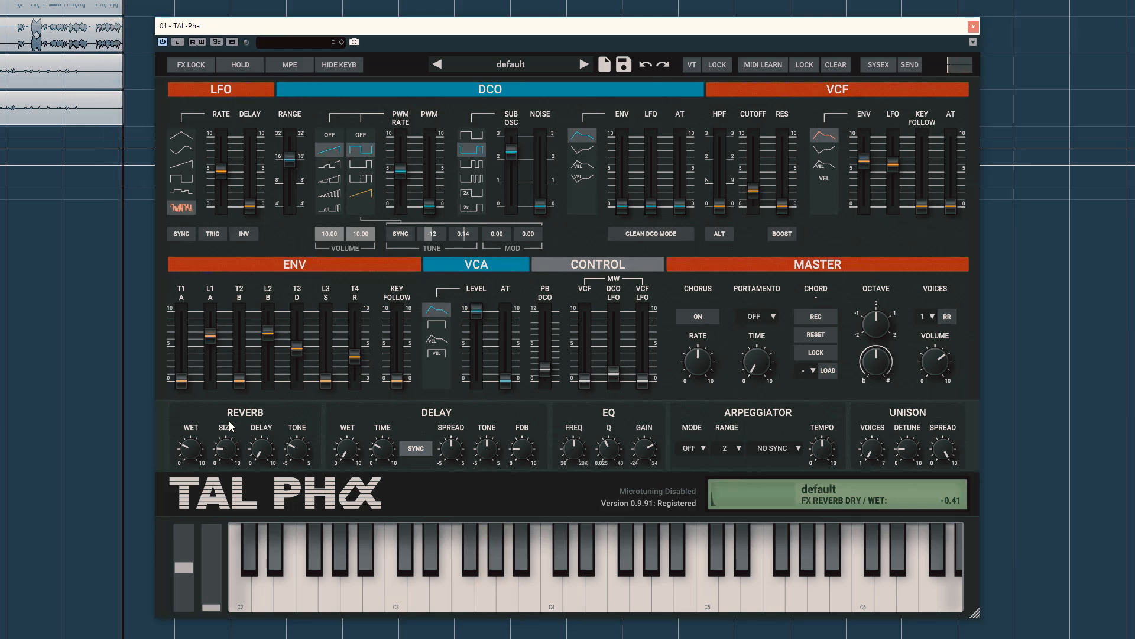
- Lower the chorus rate to about 0.68
{"action": "left_click_drag", "start_coordinate": [697, 381], "coordinate": [680, 427]}
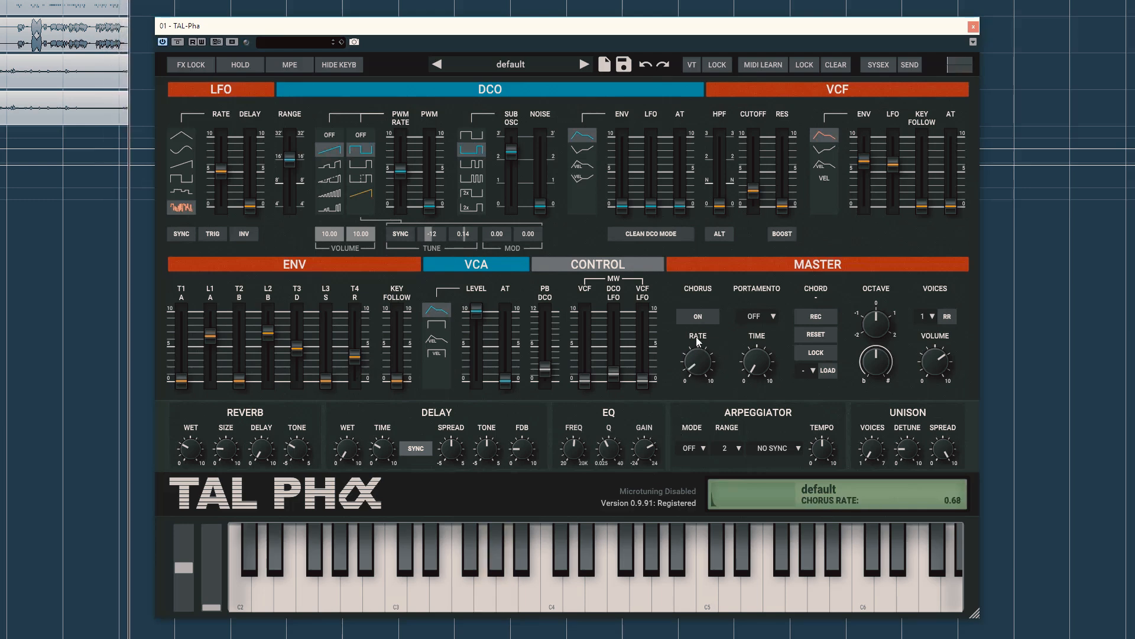